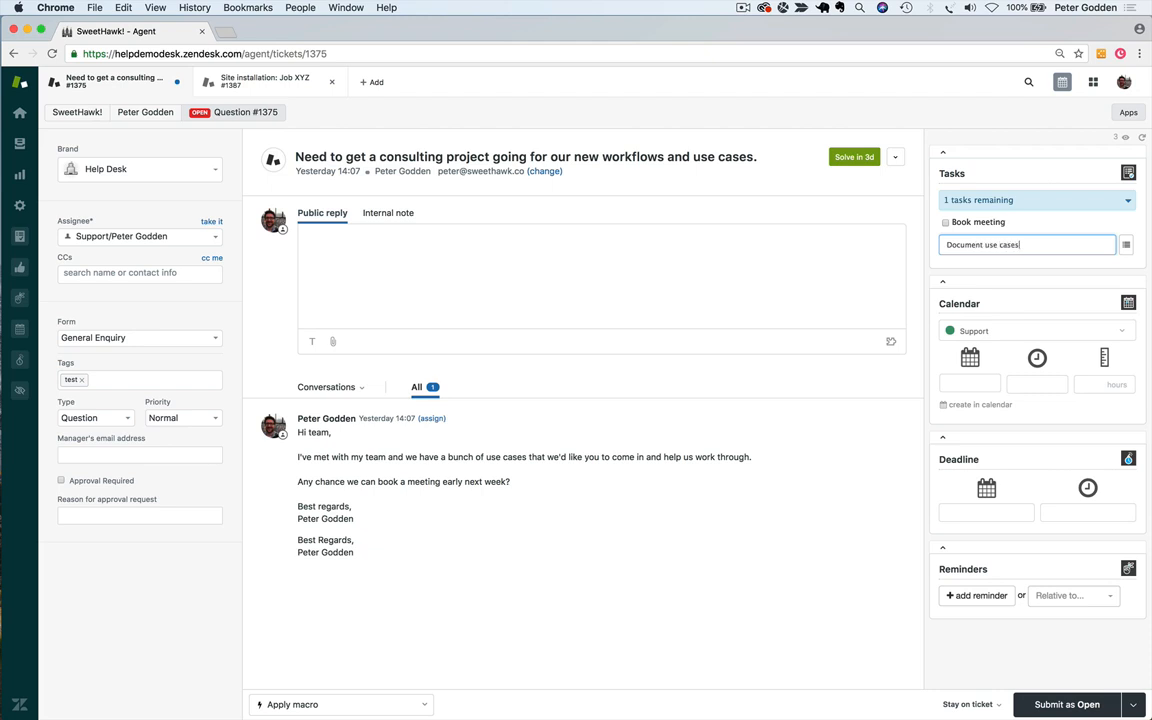
Add the tasks Document use cases, Send estimate and Create solution to the ticket, and mark Send estimate as completed
{"action": "key", "text": "Return"}
{"action": "type", "text": "Send"}
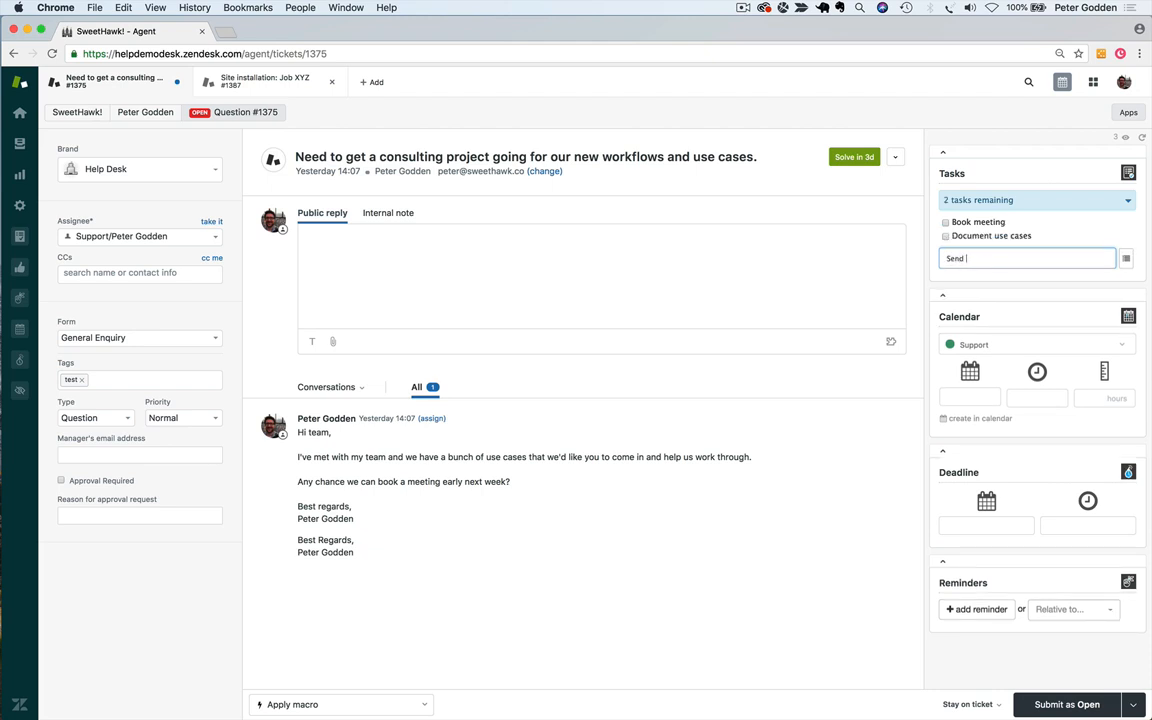
{"action": "type", "text": " estimate"}
{"action": "key", "text": "Return"}
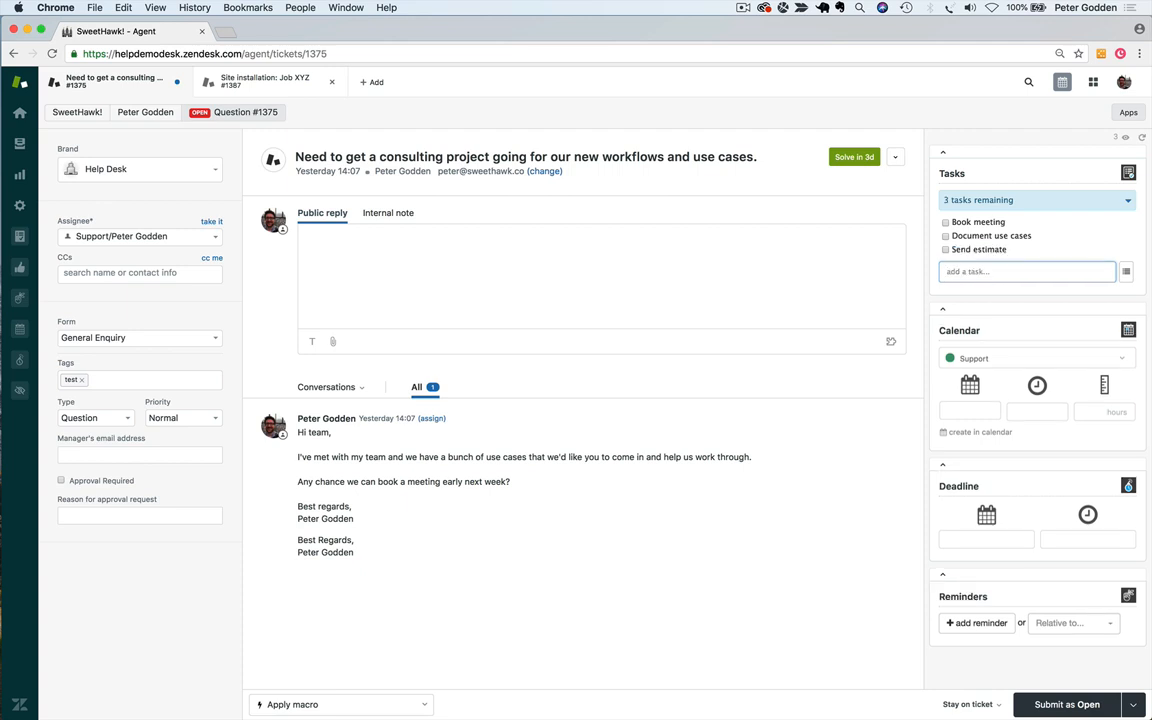
{"action": "type", "text": "Create solution"}
{"action": "key", "text": "Return"}
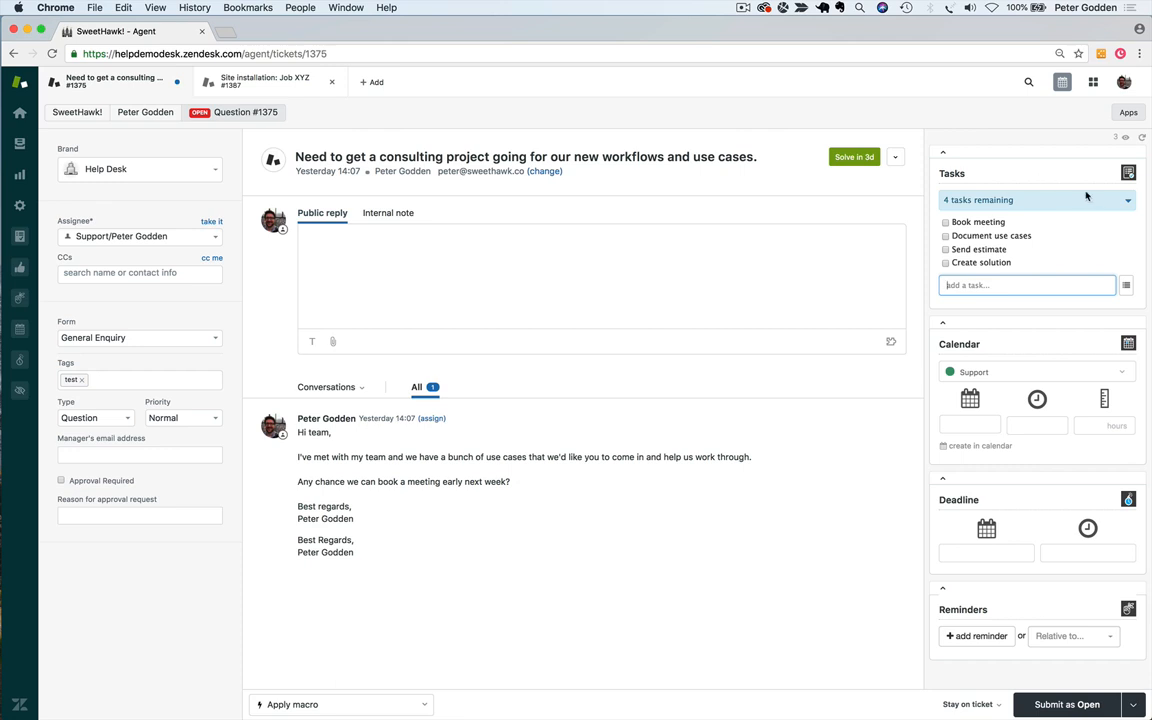
{"action": "left_click", "coordinate": [948, 249]}
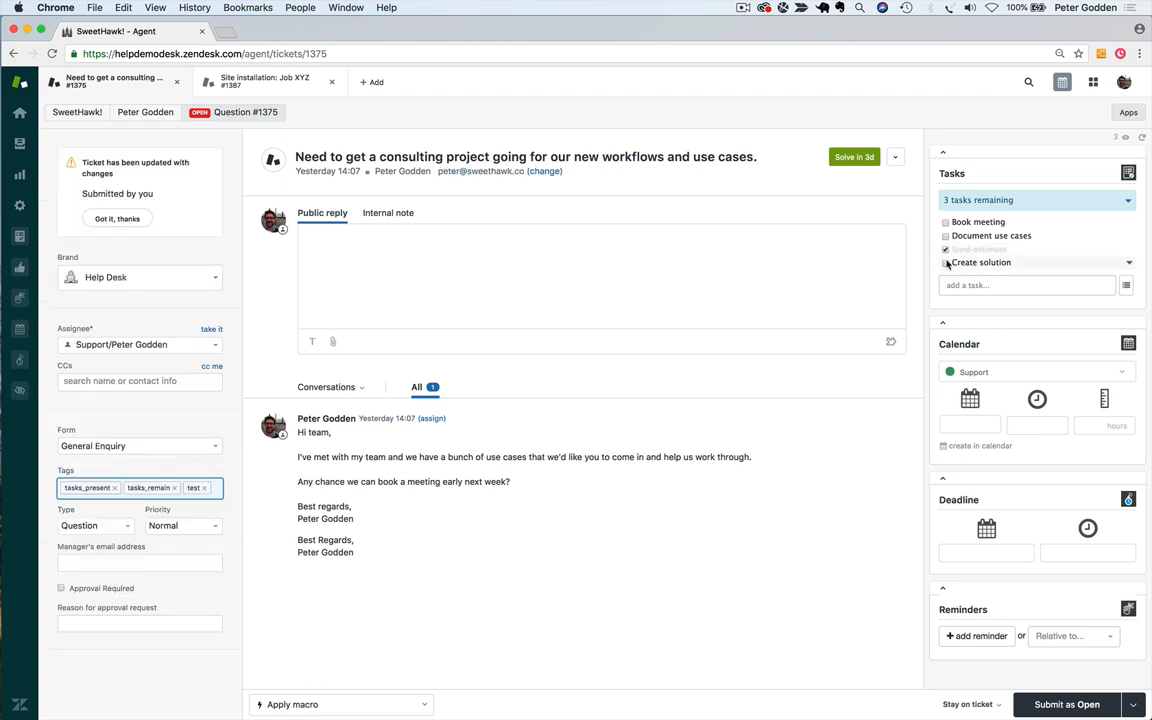
Apply the Site Installation task list to the ticket Site installation: Job XYZ
{"action": "left_click", "coordinate": [272, 84]}
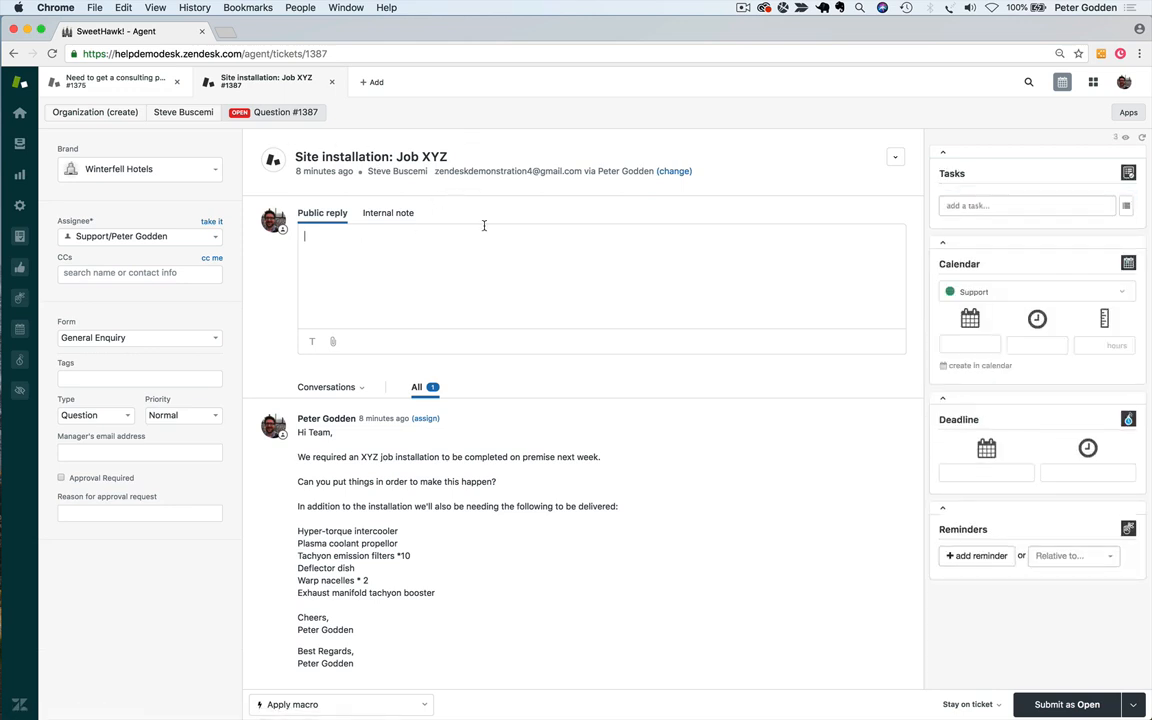
{"action": "left_click", "coordinate": [1128, 206]}
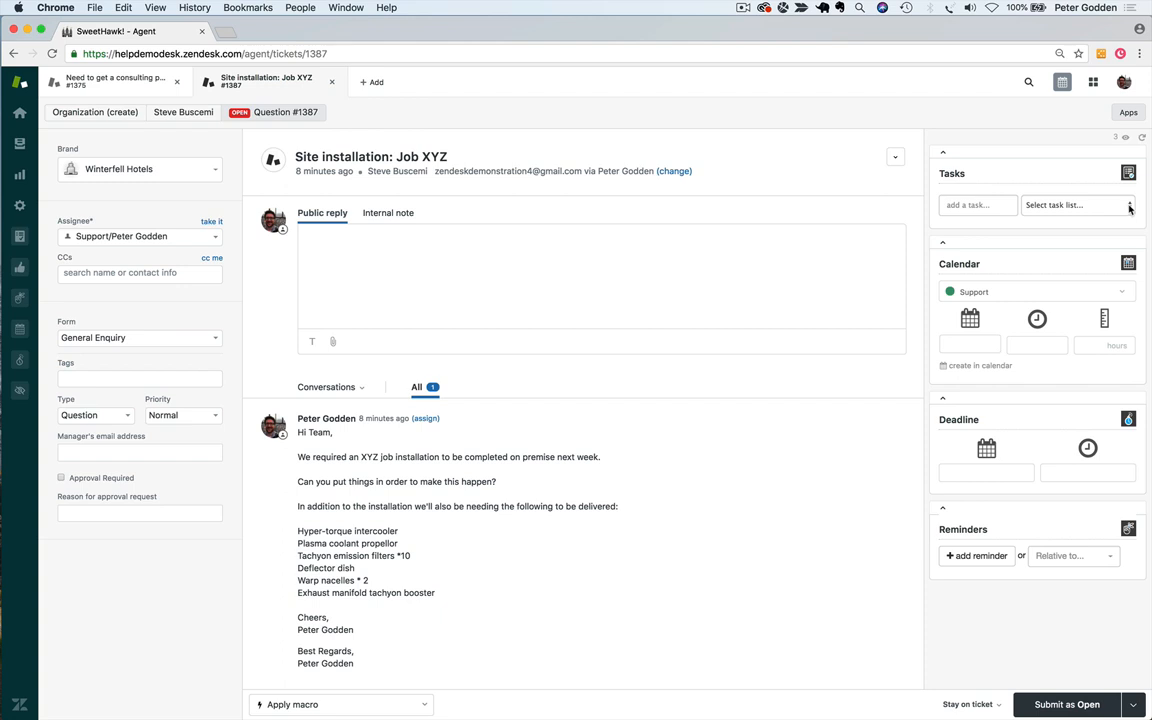
{"action": "left_click", "coordinate": [1128, 207]}
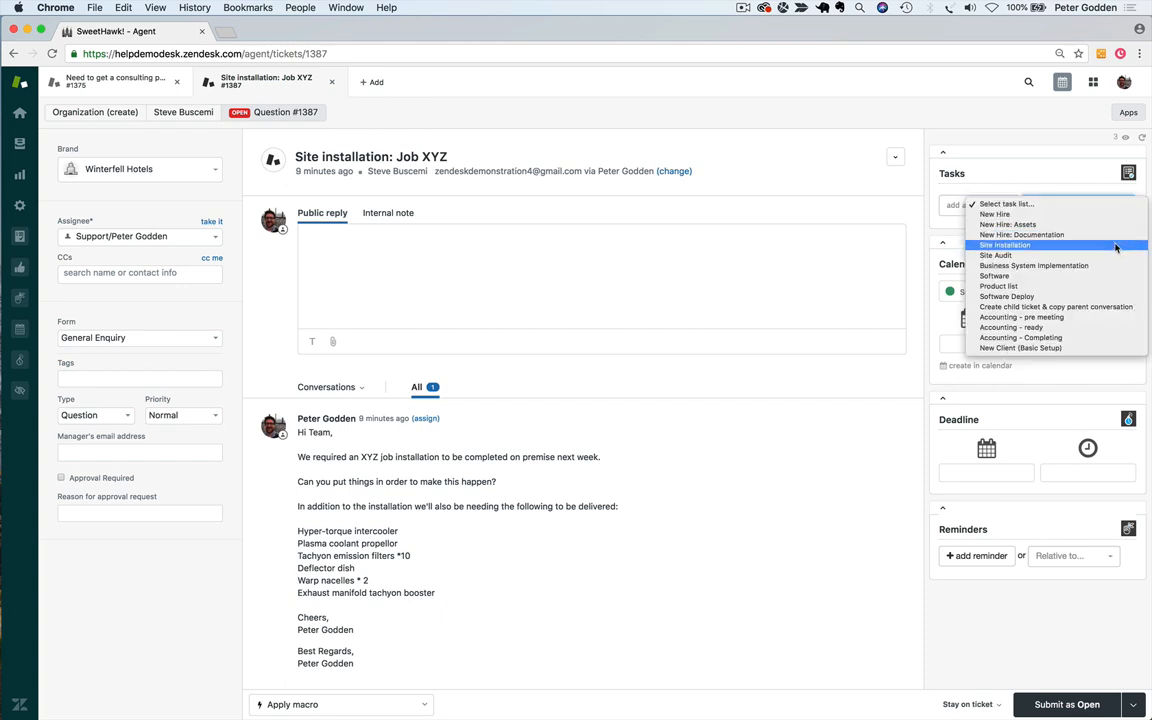
{"action": "left_click", "coordinate": [1116, 247]}
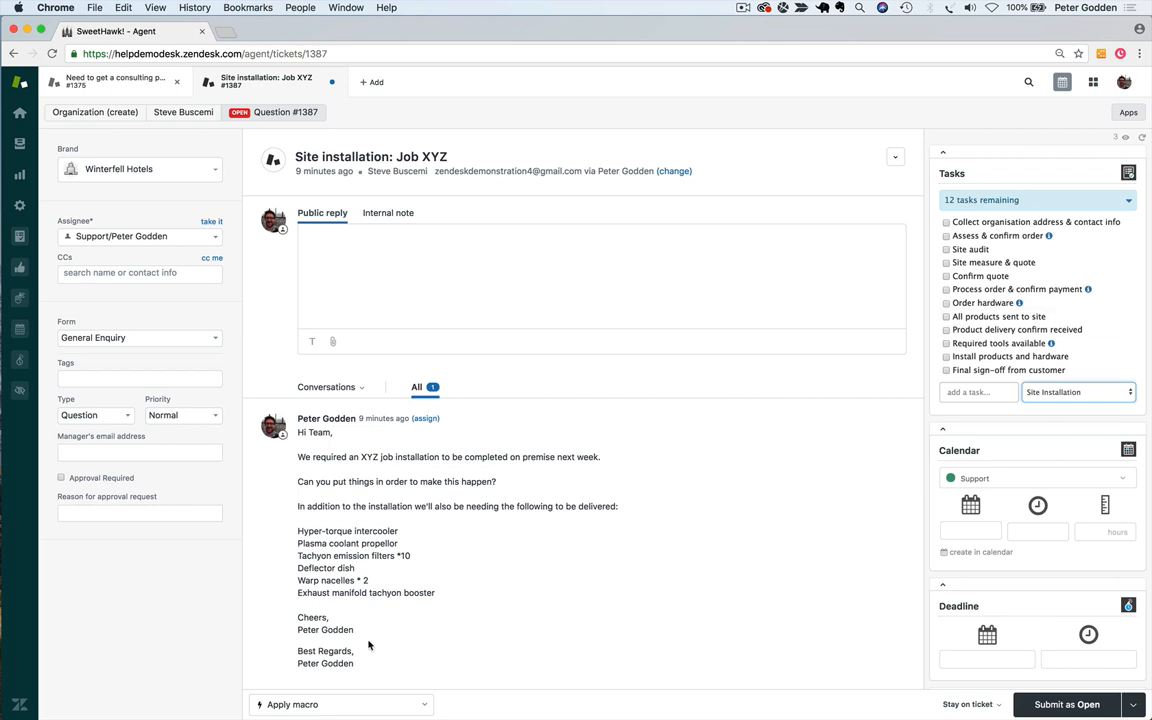
Copy the product list from the ticket message, Hyper-torque intercooler through Exhaust manifold tachyon booster, and add each product as a task
{"action": "left_click", "coordinate": [429, 597]}
{"action": "left_click_drag", "start_coordinate": [429, 597], "coordinate": [281, 531]}
{"action": "key", "text": "ctrl+c"}
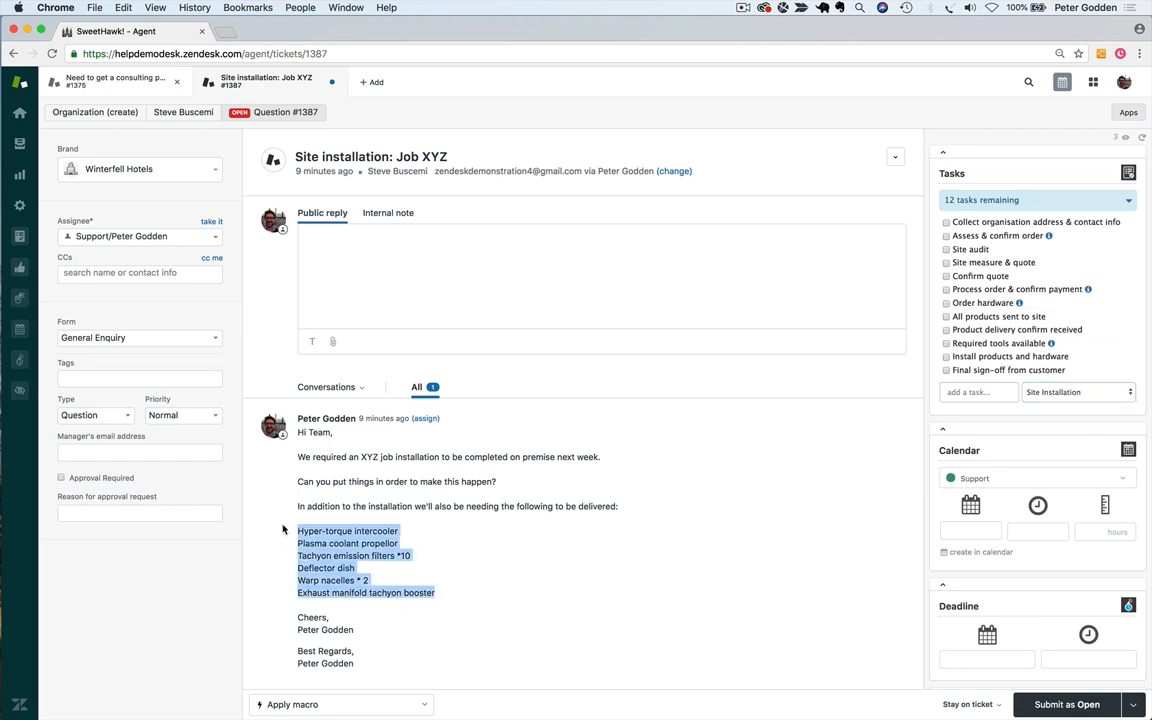
{"action": "left_click", "coordinate": [972, 393]}
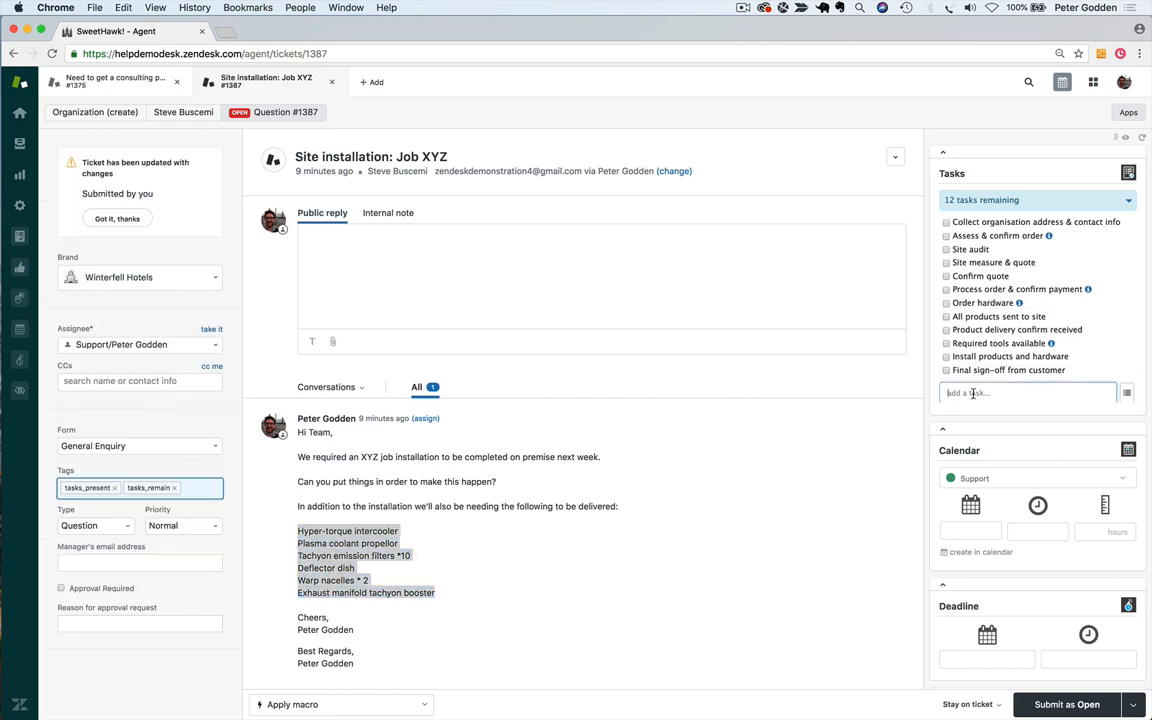
{"action": "key", "text": "ctrl+v"}
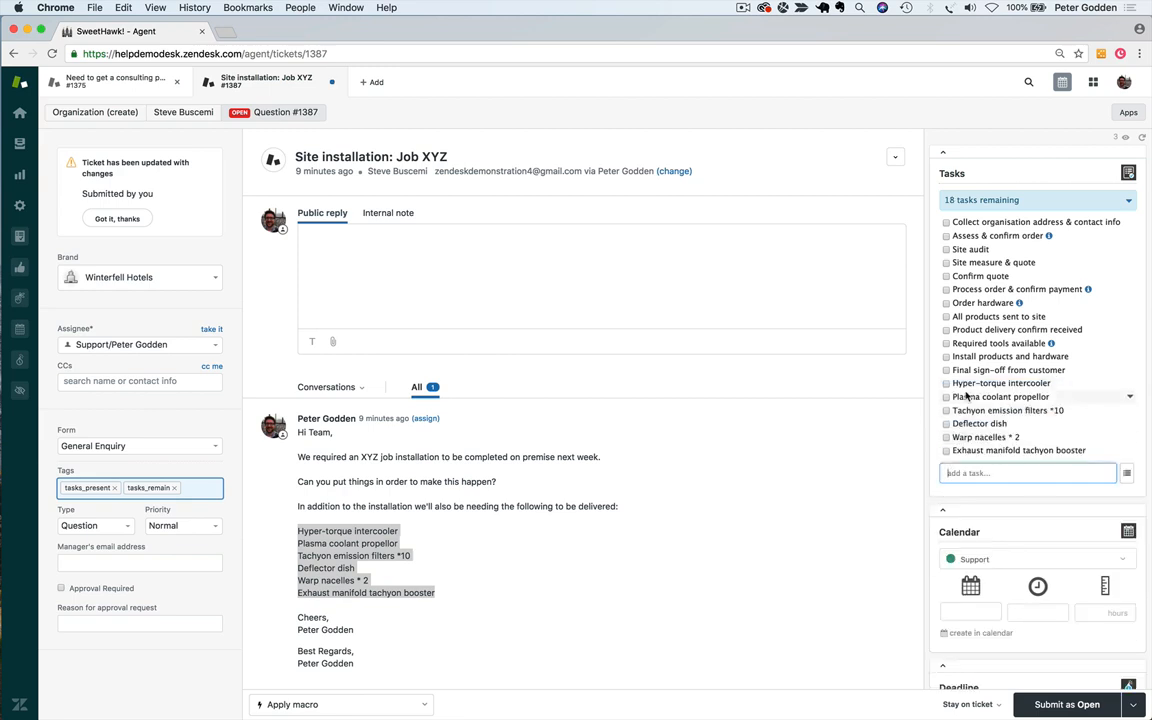
{"action": "left_click", "coordinate": [712, 532]}
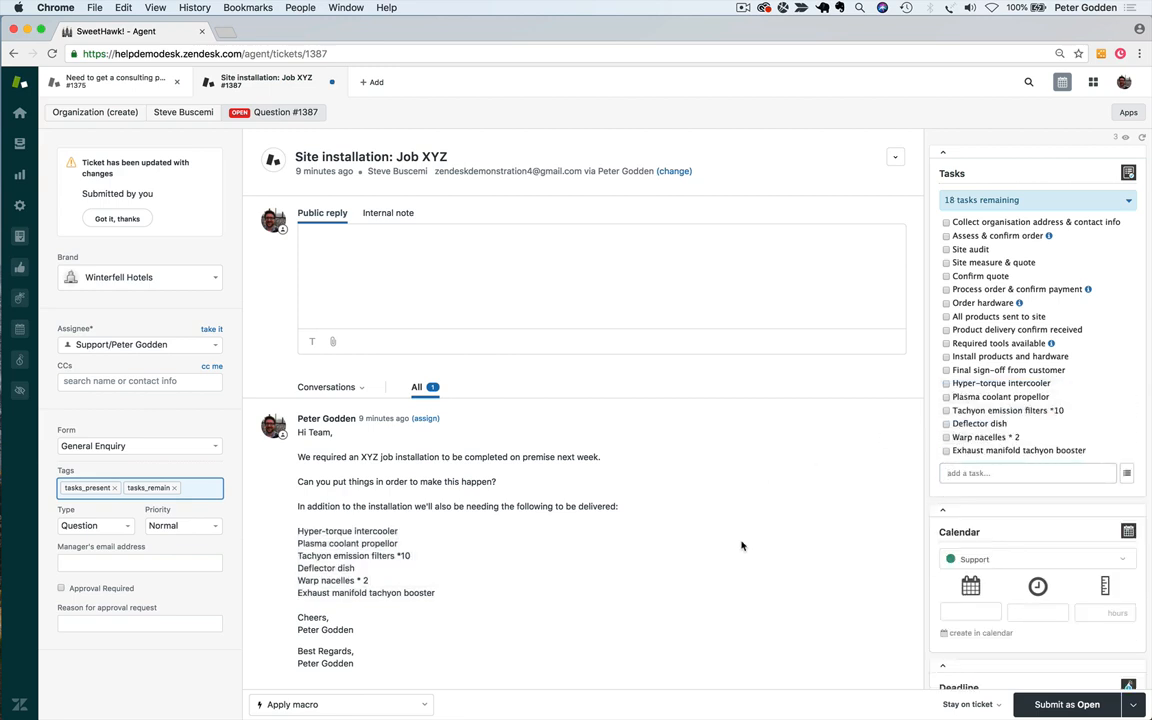
Mark the Deflector dish, Tachyon emission filters *10, Plasma coolant propellor and Hyper-torque intercooler tasks as completed
{"action": "left_click", "coordinate": [946, 423]}
{"action": "left_click", "coordinate": [946, 410]}
{"action": "left_click", "coordinate": [946, 396]}
{"action": "left_click", "coordinate": [946, 383]}
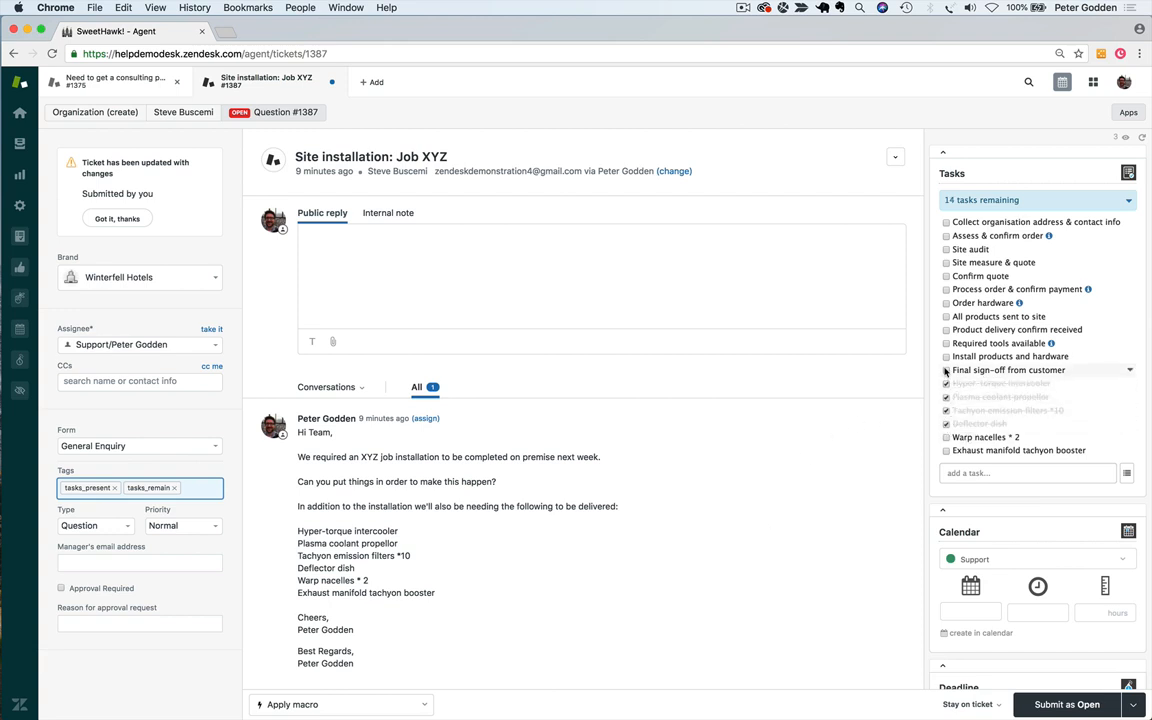
Reorder the task list, moving Warp nacelles * 2 above Hyper-torque intercooler and Install products and hardware below Plasma coolant propellor
{"action": "left_click", "coordinate": [1129, 201]}
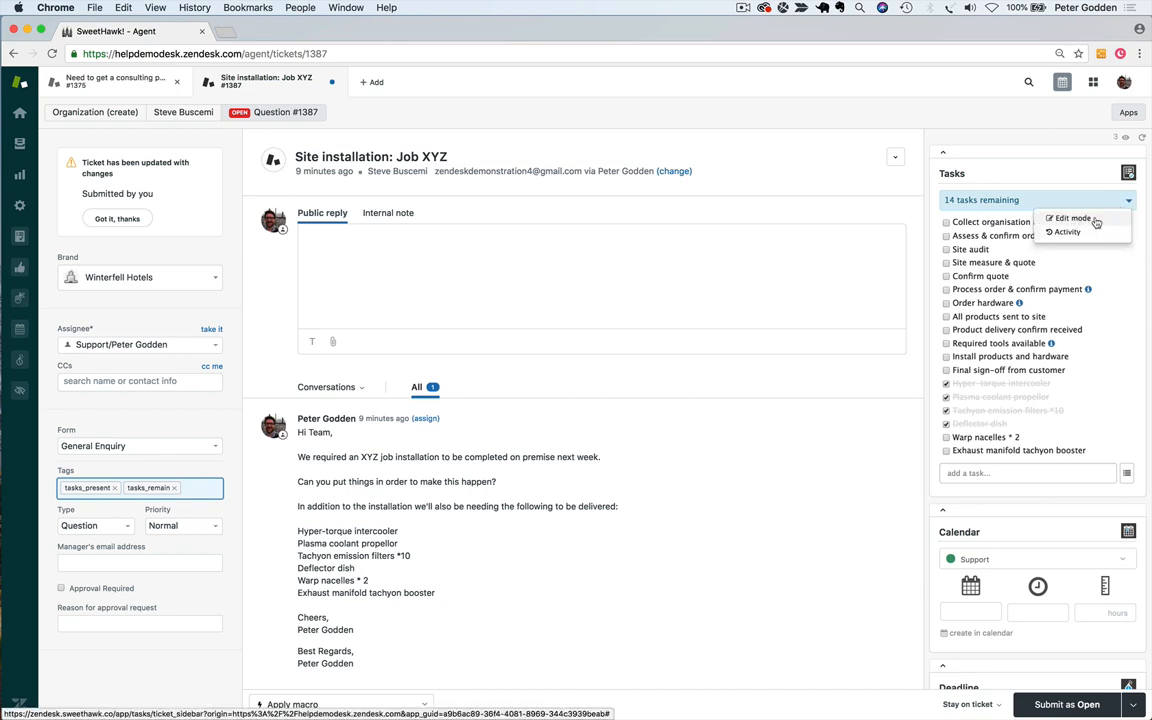
{"action": "left_click", "coordinate": [1090, 221]}
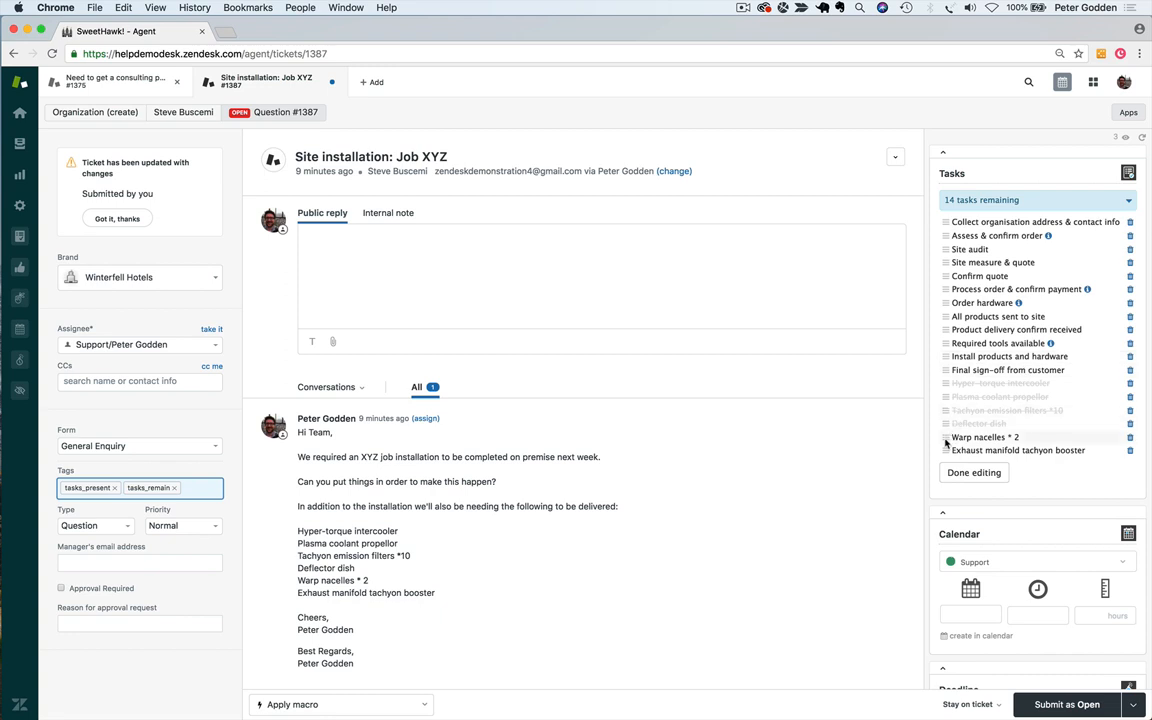
{"action": "left_click_drag", "start_coordinate": [949, 437], "coordinate": [956, 398]}
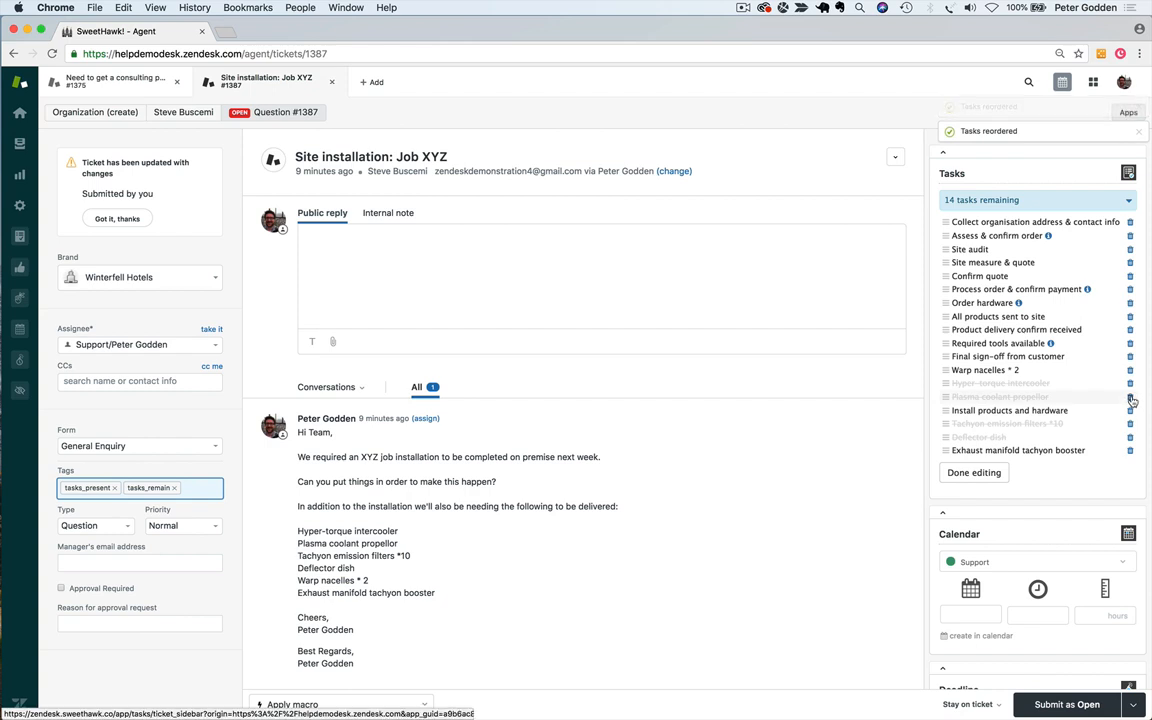
Delete the five tasks from Plasma coolant propellor to the end of the list, finish editing, and mark Warp nacelles * 2 as completed
{"action": "left_click", "coordinate": [1131, 398]}
{"action": "left_click", "coordinate": [1131, 398]}
{"action": "left_click", "coordinate": [1131, 398]}
{"action": "left_click", "coordinate": [1131, 398]}
{"action": "left_click", "coordinate": [1131, 398]}
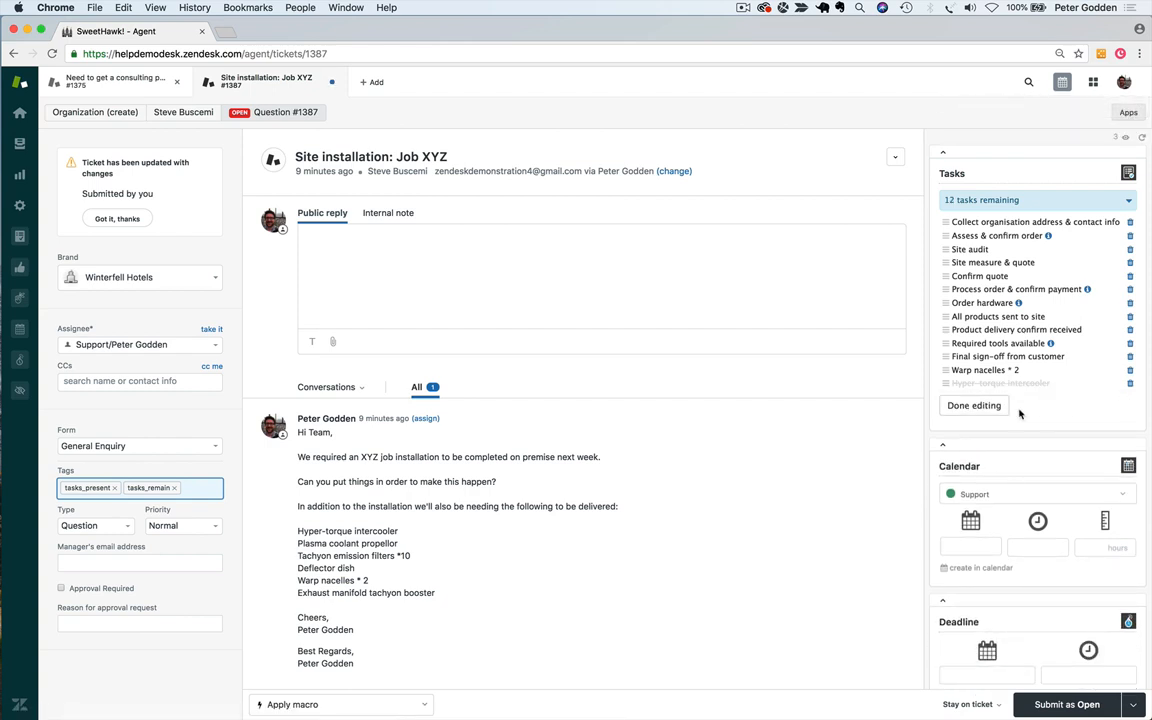
{"action": "left_click", "coordinate": [988, 406]}
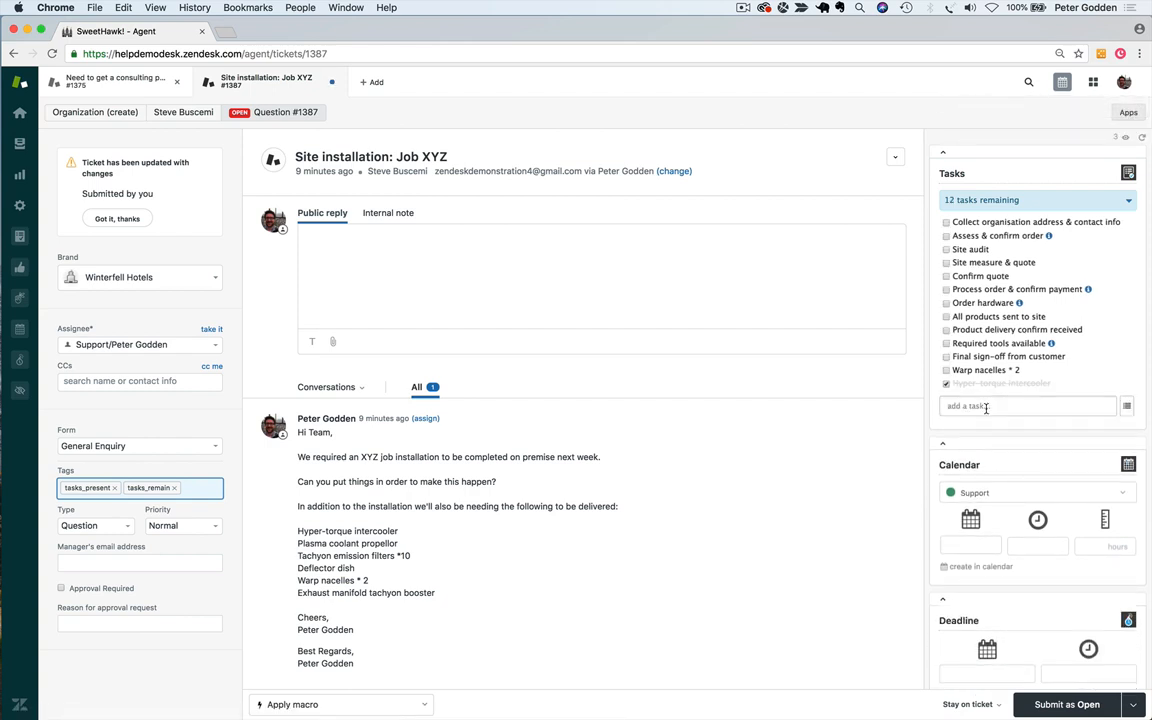
{"action": "left_click", "coordinate": [946, 370]}
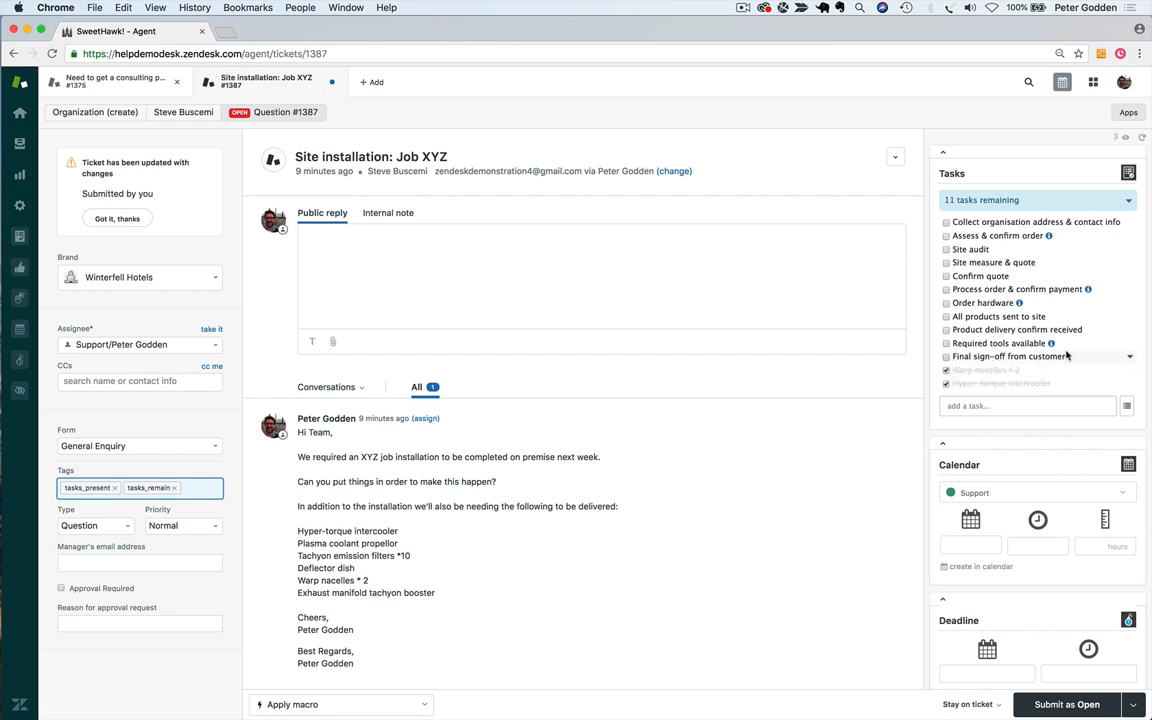
Review the ticket's task activity log, checking which user completed, deleted or added each task, and close it
{"action": "left_click", "coordinate": [1131, 250]}
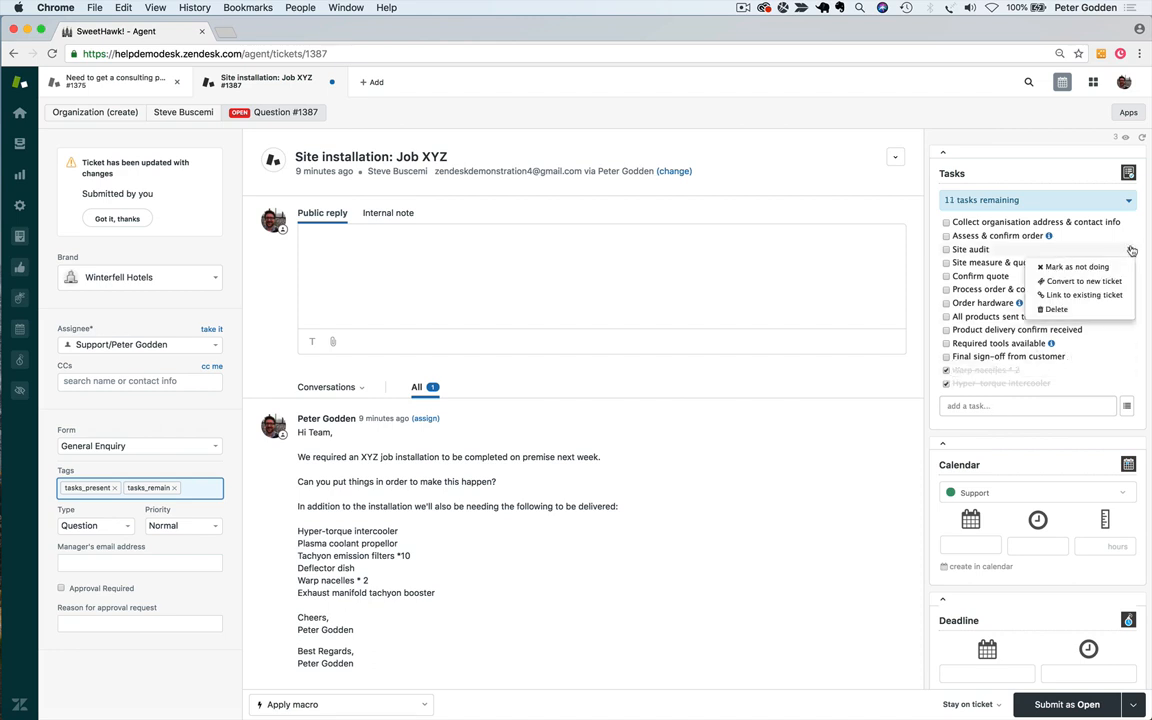
{"action": "left_click", "coordinate": [1128, 200]}
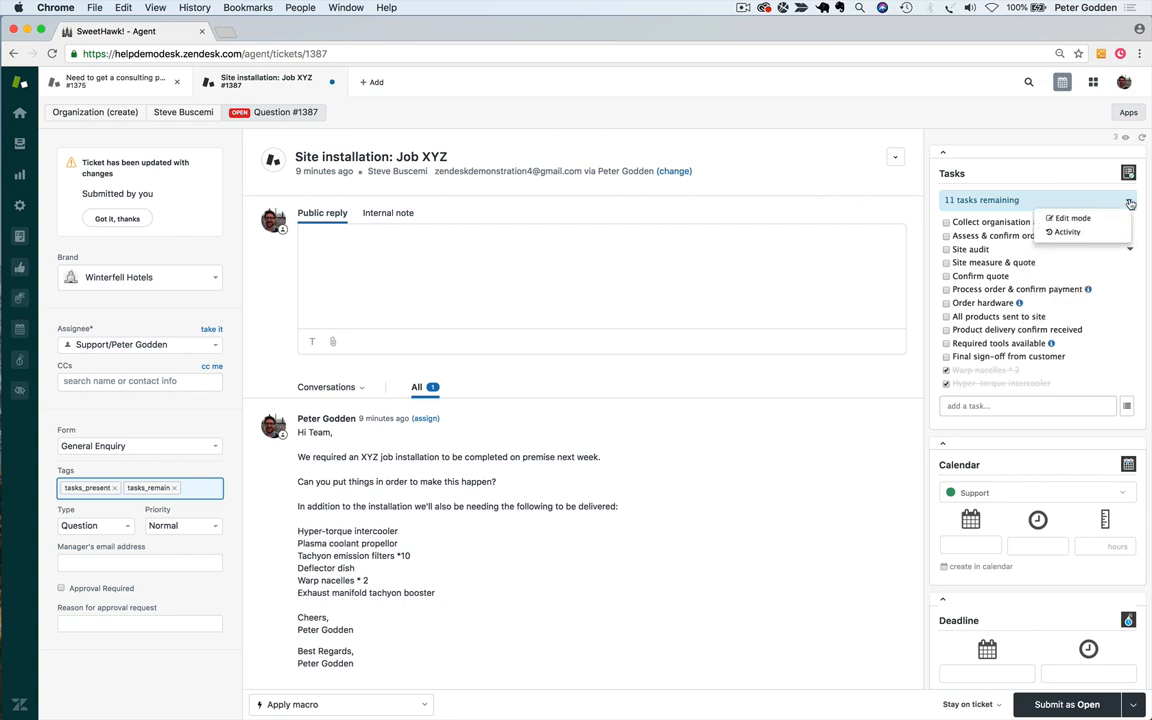
{"action": "left_click", "coordinate": [1066, 232]}
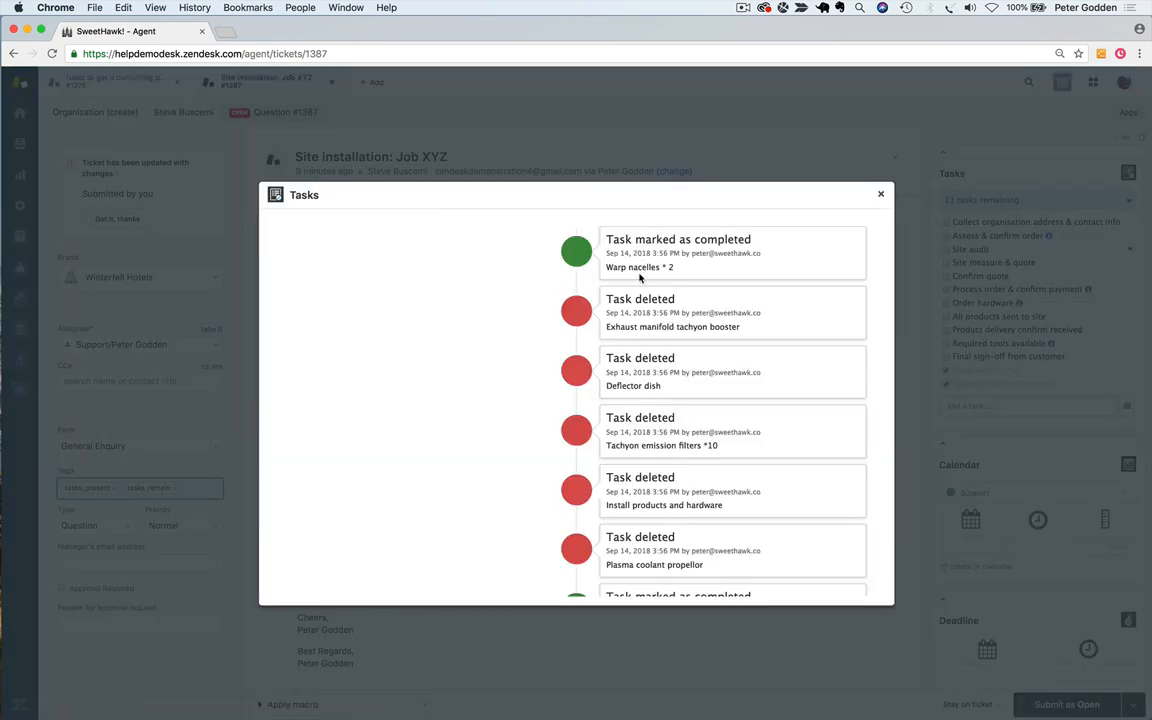
{"action": "scroll", "coordinate": [644, 290], "scroll_direction": "down", "scroll_amount": 5}
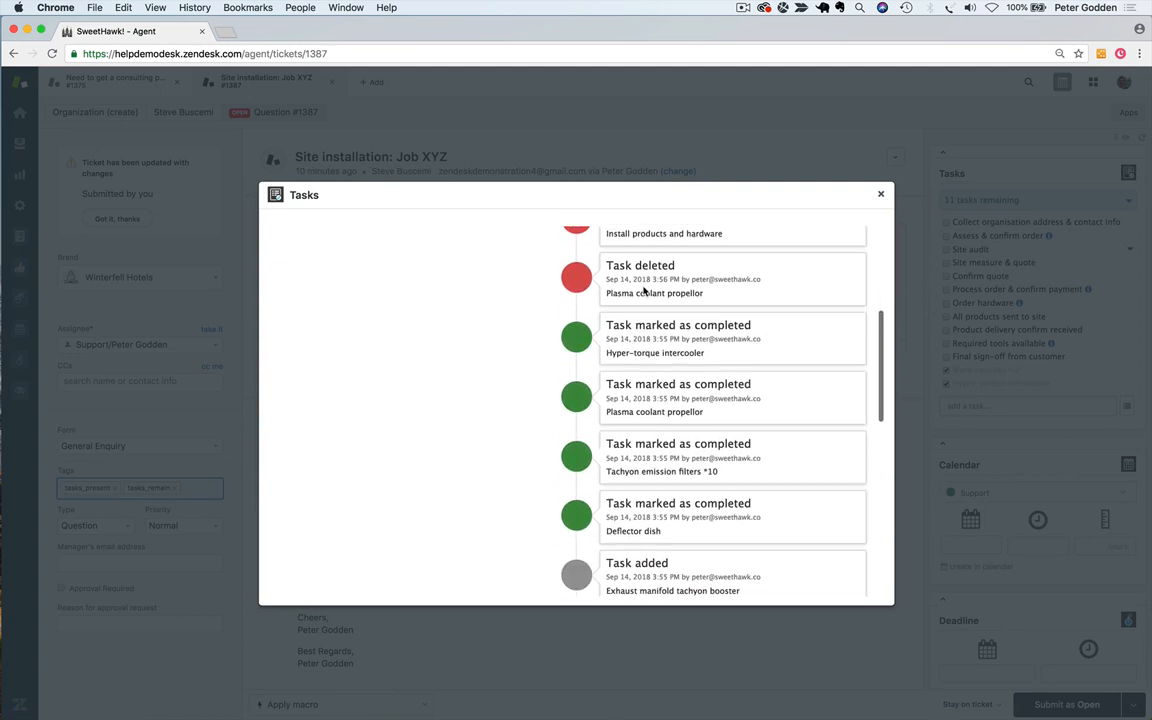
{"action": "left_click_drag", "start_coordinate": [692, 398], "coordinate": [786, 402]}
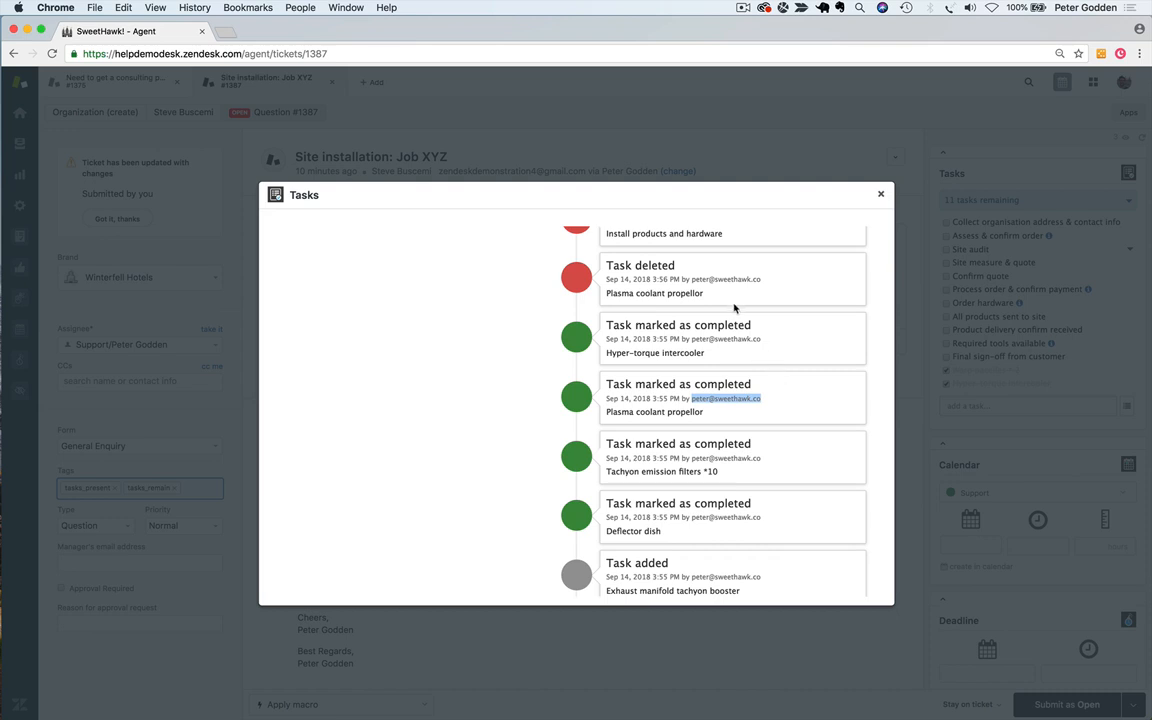
{"action": "left_click", "coordinate": [880, 194]}
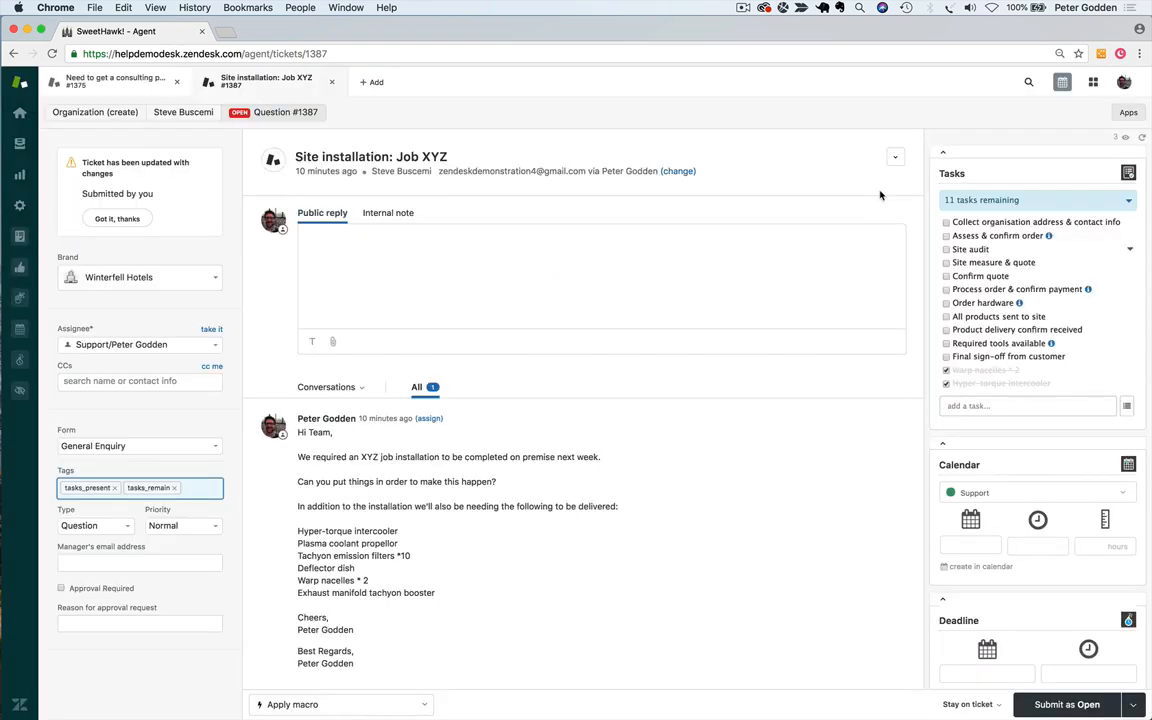
Mark the Site measure & quote task as not doing and delete the Final sign-off from customer task
{"action": "left_click", "coordinate": [1130, 266]}
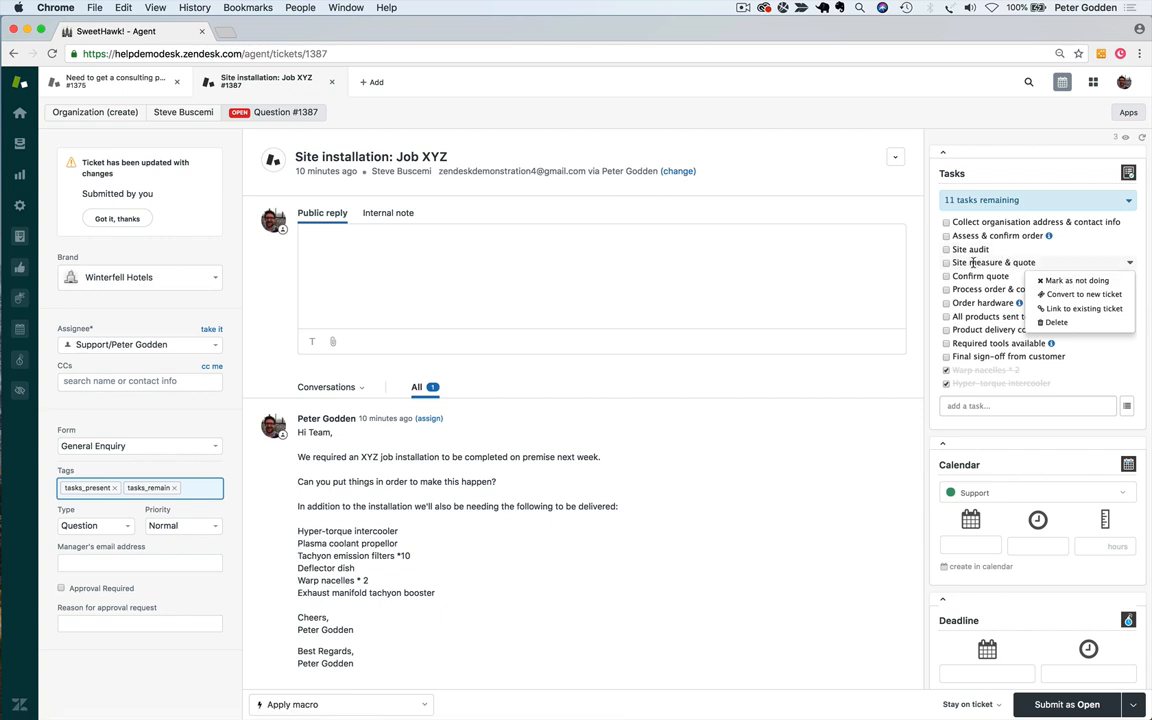
{"action": "left_click", "coordinate": [1056, 283]}
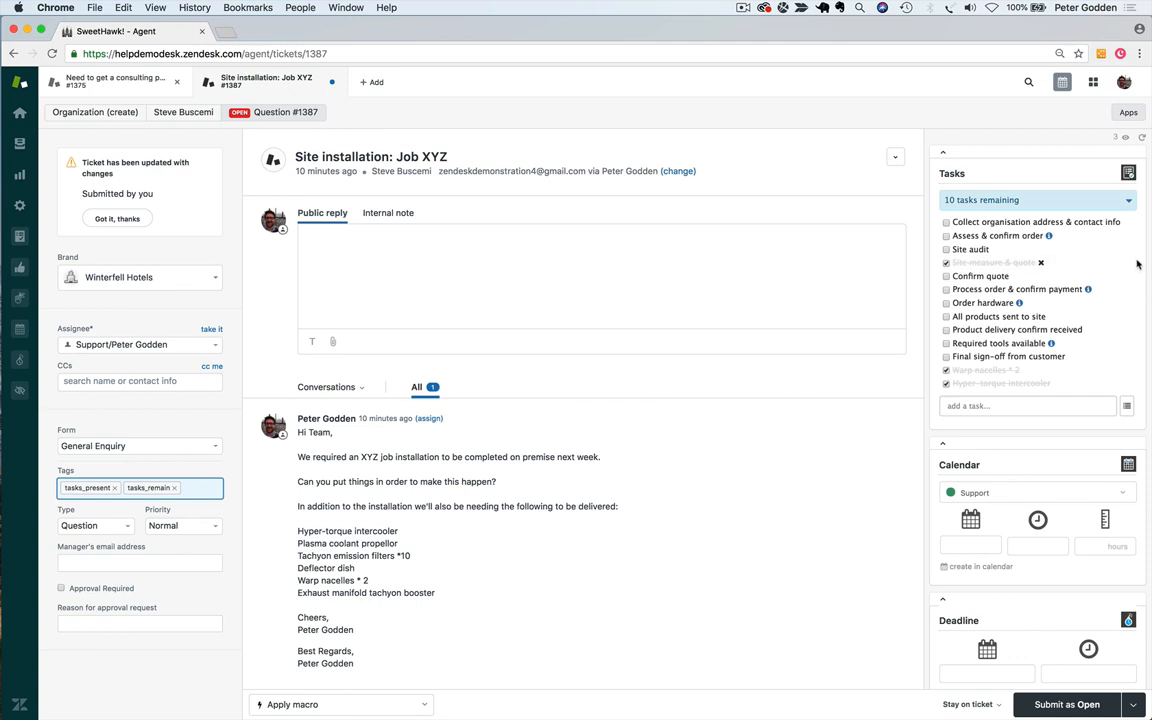
{"action": "left_click", "coordinate": [1128, 357]}
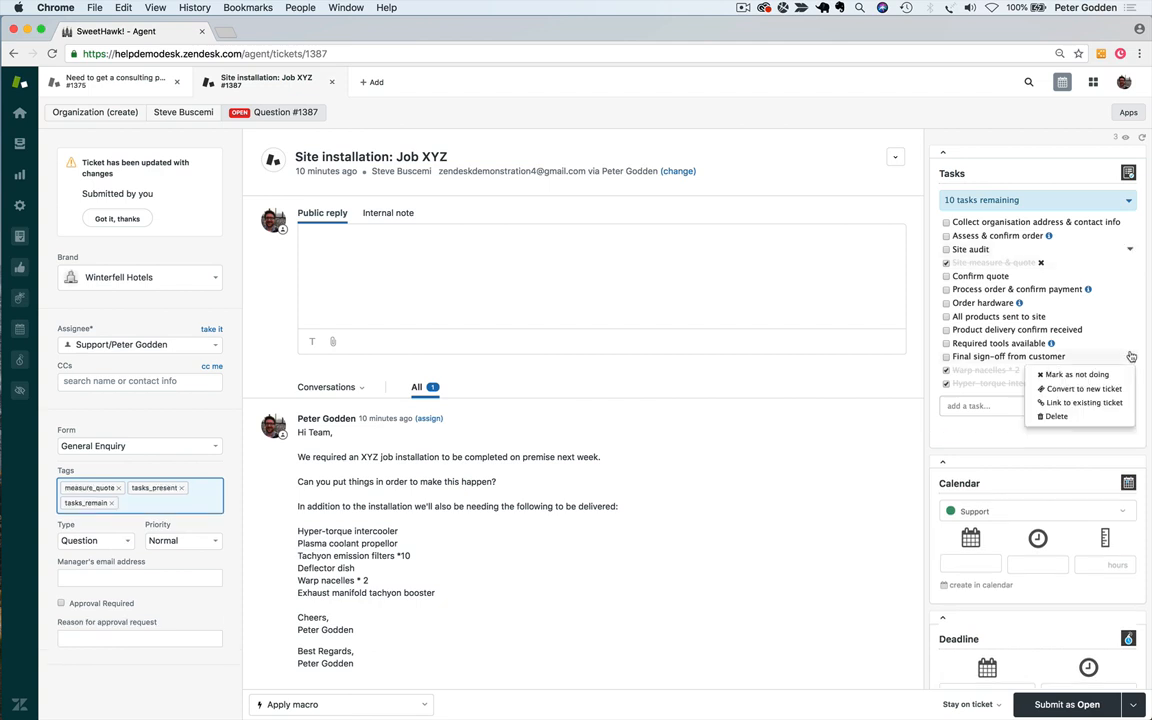
{"action": "left_click", "coordinate": [1108, 417]}
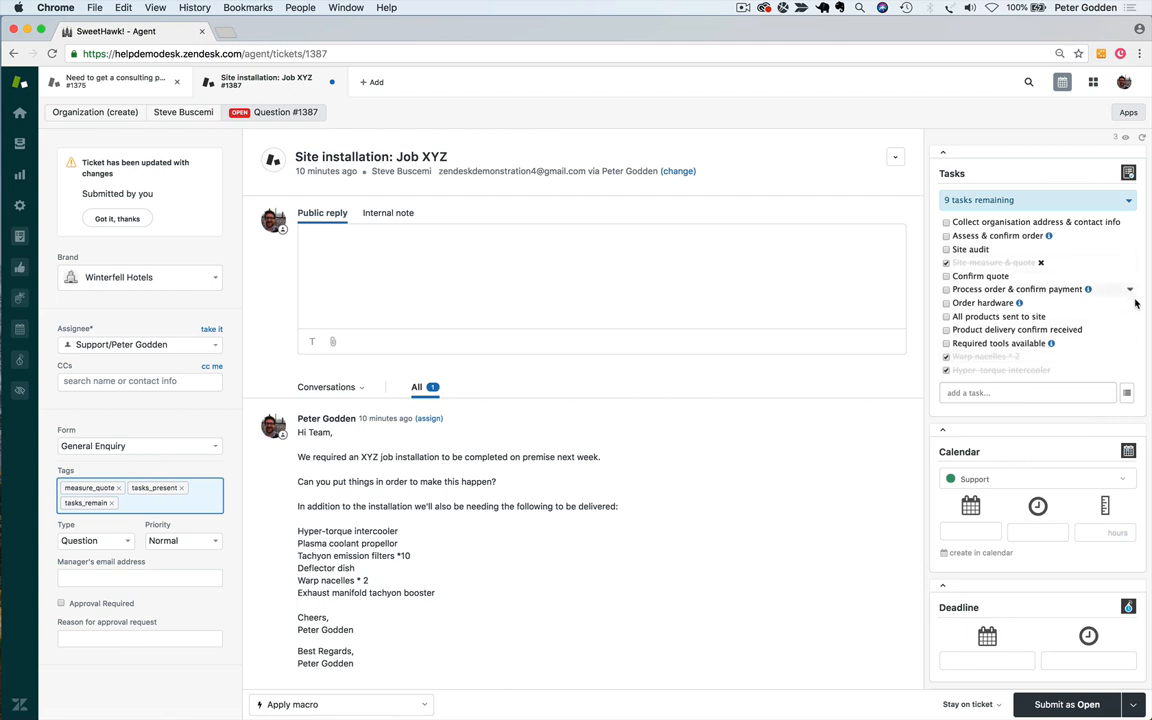
{"action": "left_click", "coordinate": [1131, 317]}
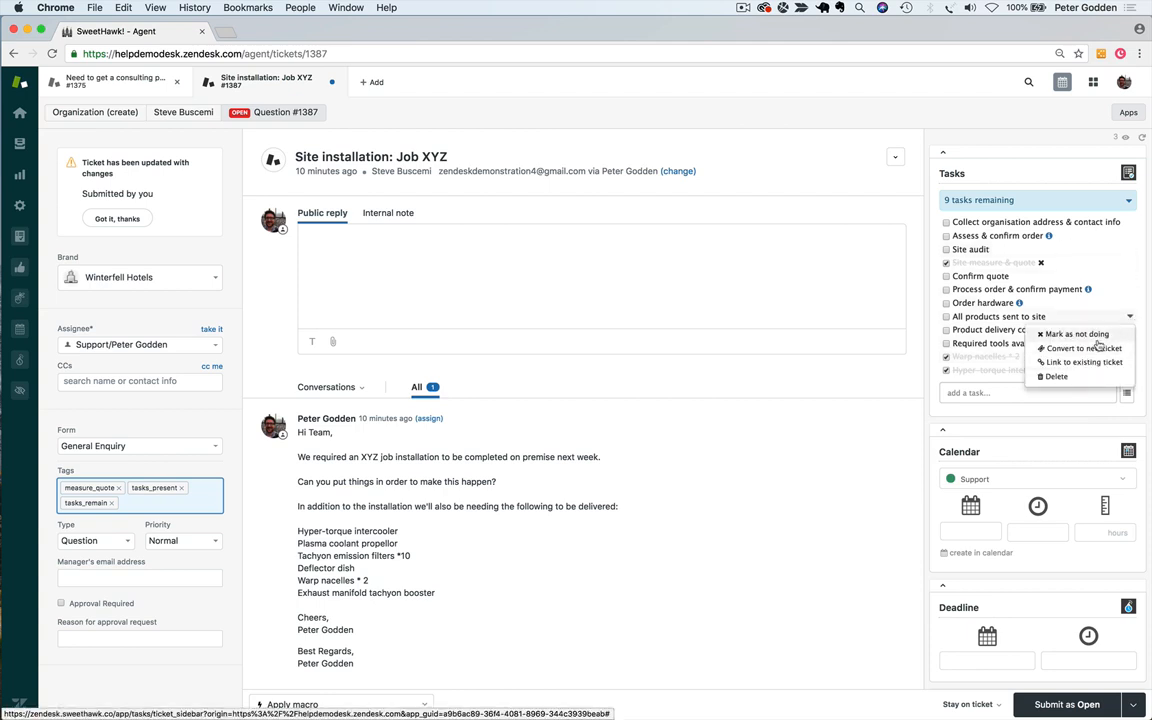
{"action": "left_click", "coordinate": [1130, 320]}
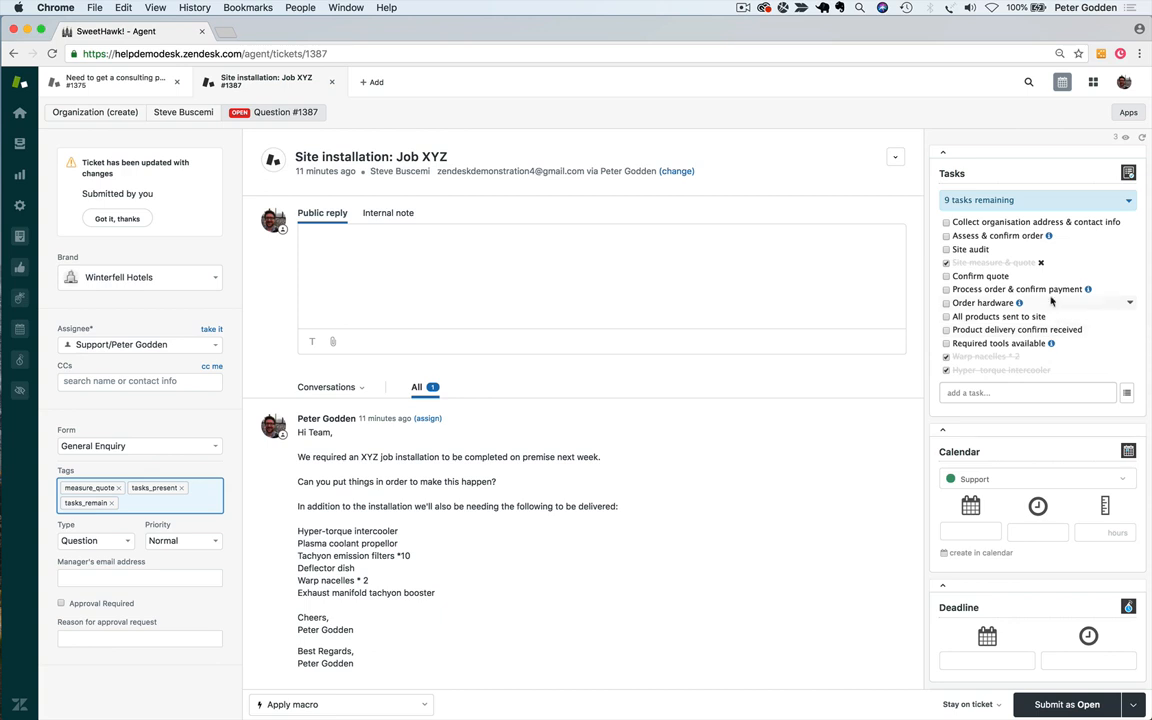
View the help article linked to the Assess & confirm order task and return to the ticket
{"action": "left_click", "coordinate": [1049, 238]}
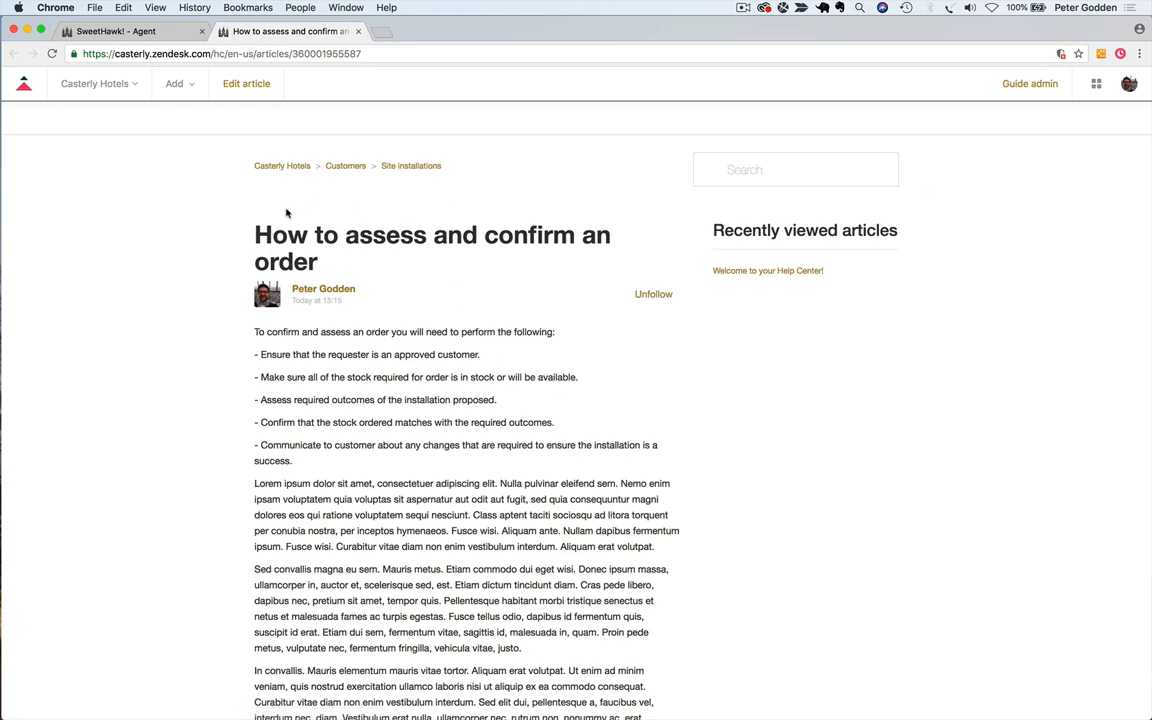
{"action": "left_click", "coordinate": [144, 36]}
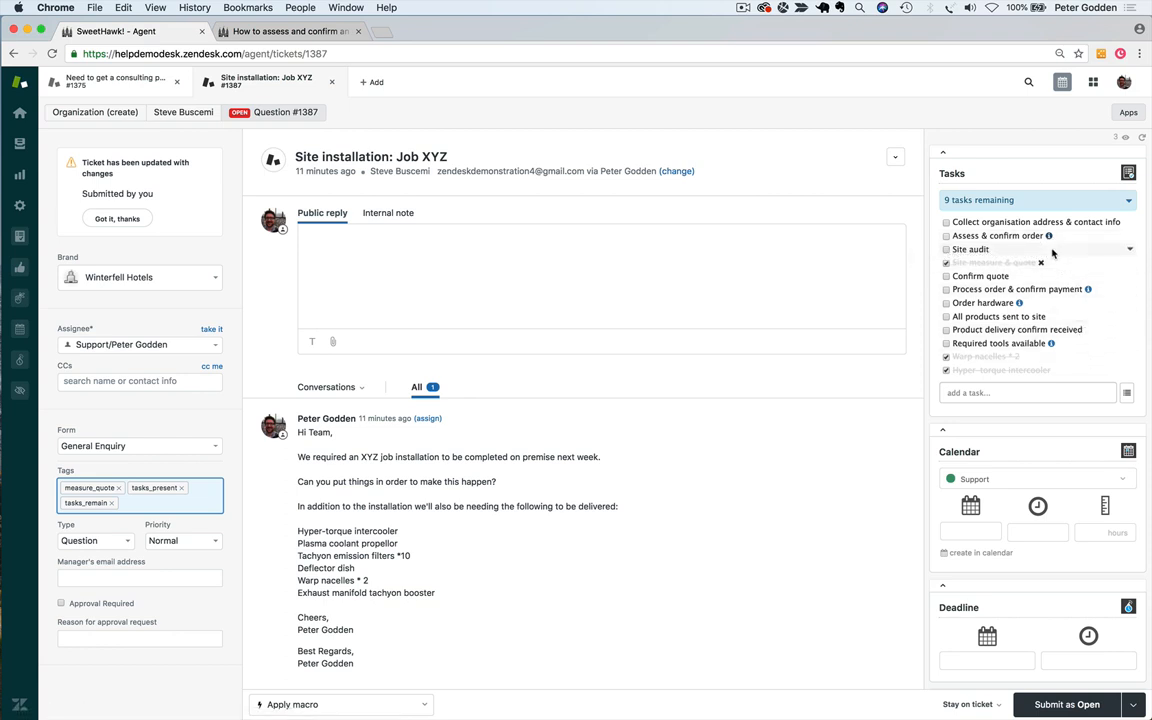
Mark the Collect organisation address & contact info task as completed and convert the Site audit task to a new ticket
{"action": "left_click", "coordinate": [946, 222]}
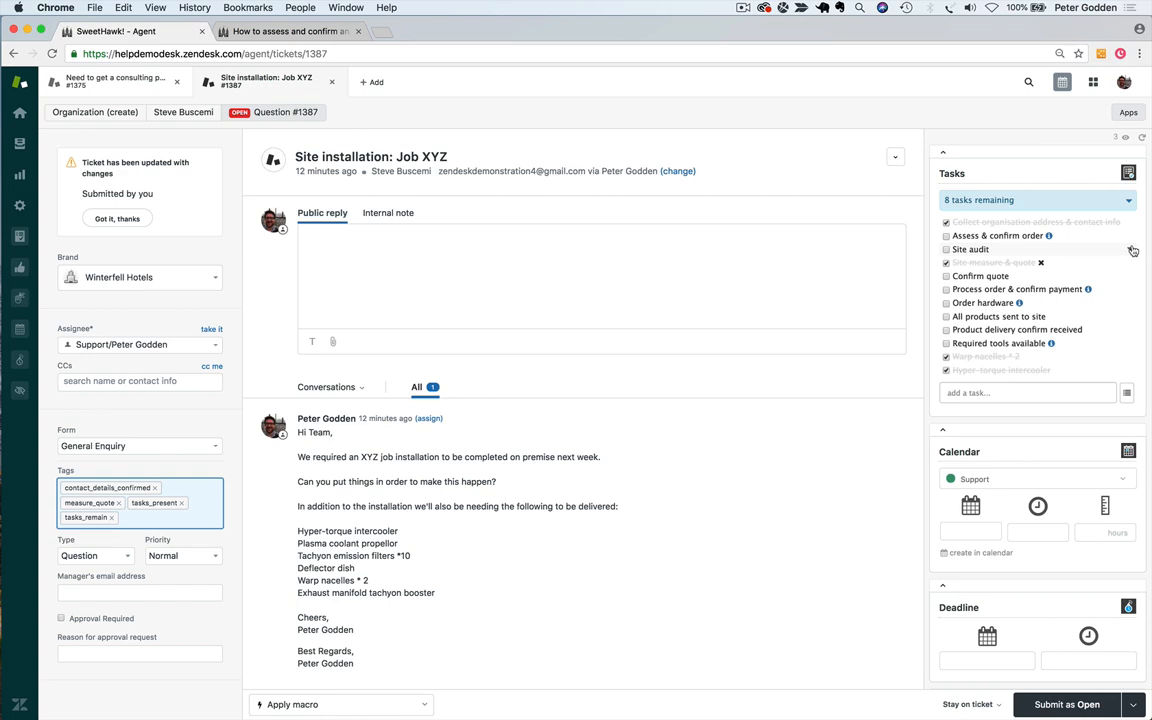
{"action": "left_click", "coordinate": [1131, 249]}
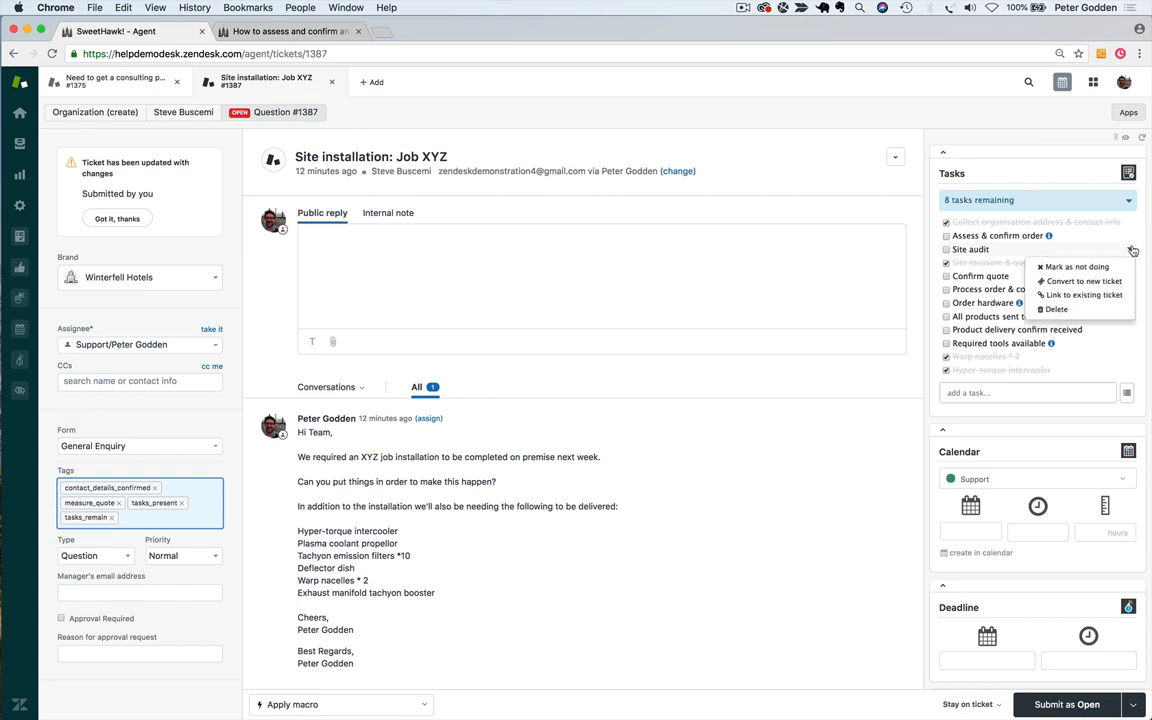
{"action": "left_click", "coordinate": [1086, 281]}
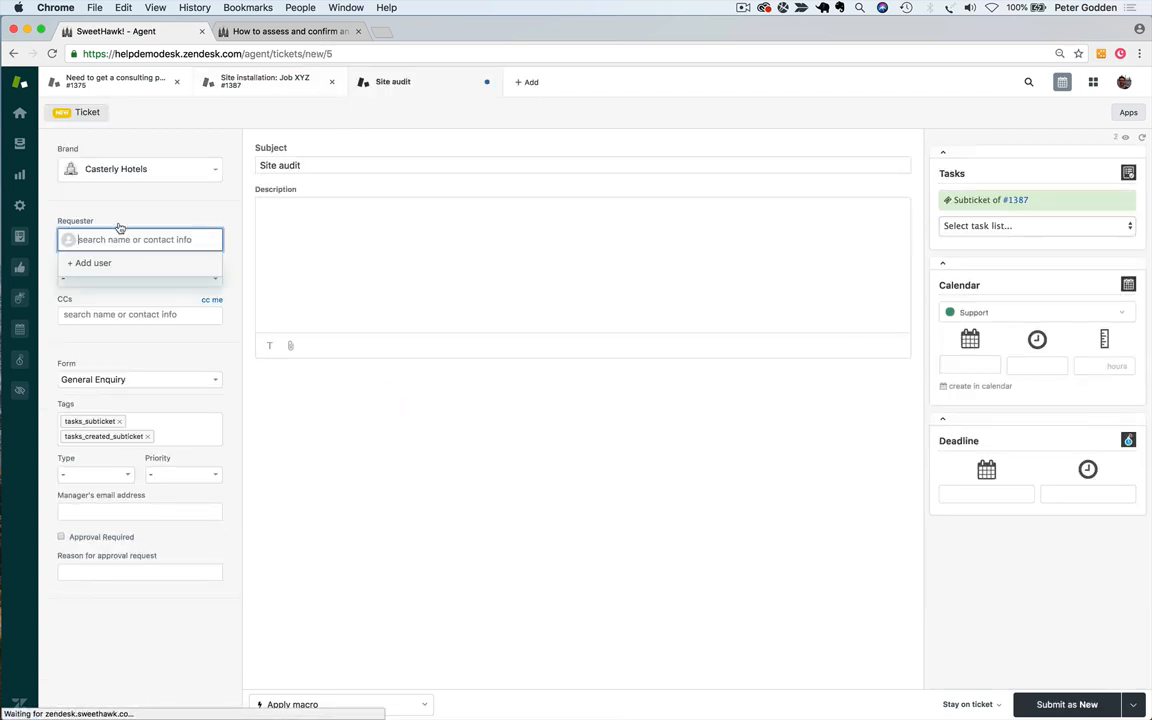
Search the requesters for "aud" and set the site auditor as the Site audit ticket's requester
{"action": "type", "text": "si"}
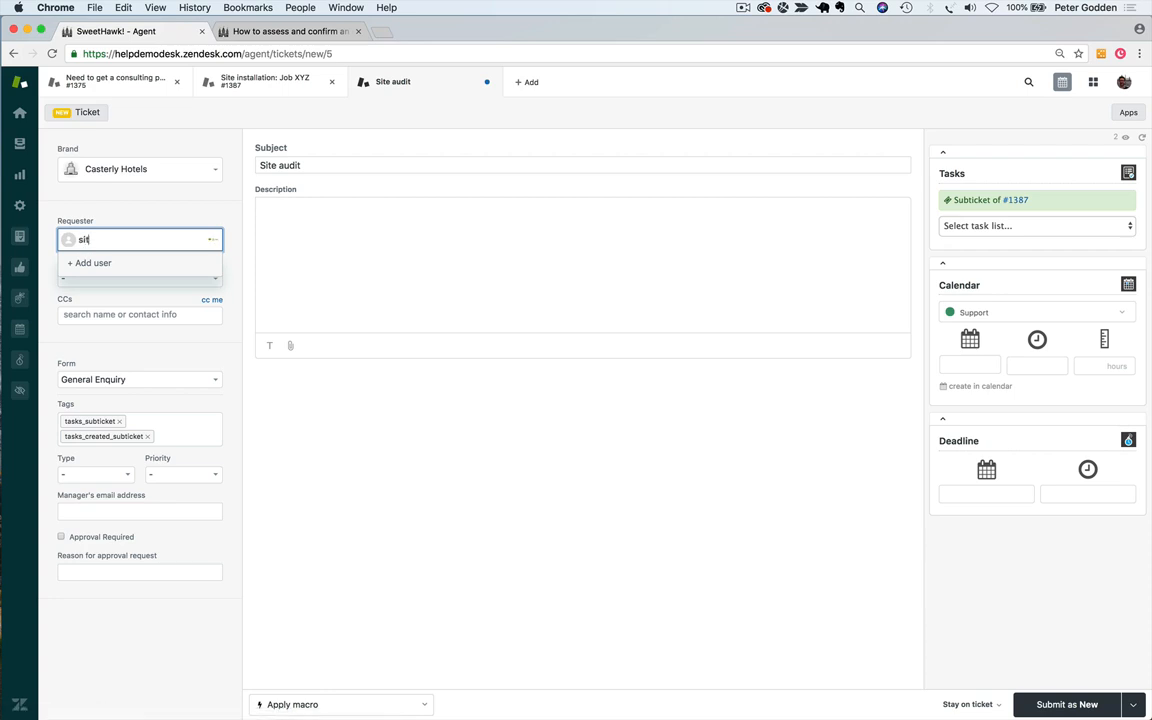
{"action": "type", "text": "t"}
{"action": "key", "text": "BackSpace"}
{"action": "key", "text": "BackSpace"}
{"action": "key", "text": "BackSpace"}
{"action": "type", "text": "aud"}
{"action": "left_click", "coordinate": [145, 270]}
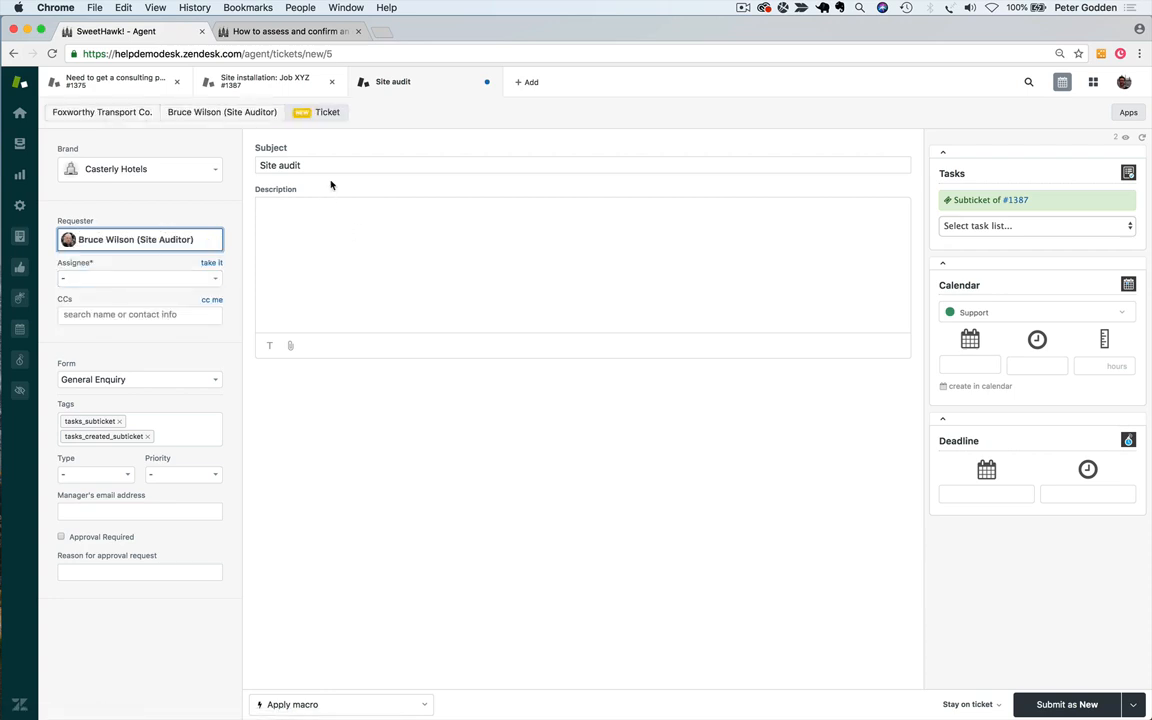
Describe the ticket with a greeting to the auditor and "Please go to site XYZ and perform a standard audit.", and submit it as New
{"action": "left_click", "coordinate": [335, 220]}
{"action": "type", "text": "Hi B"}
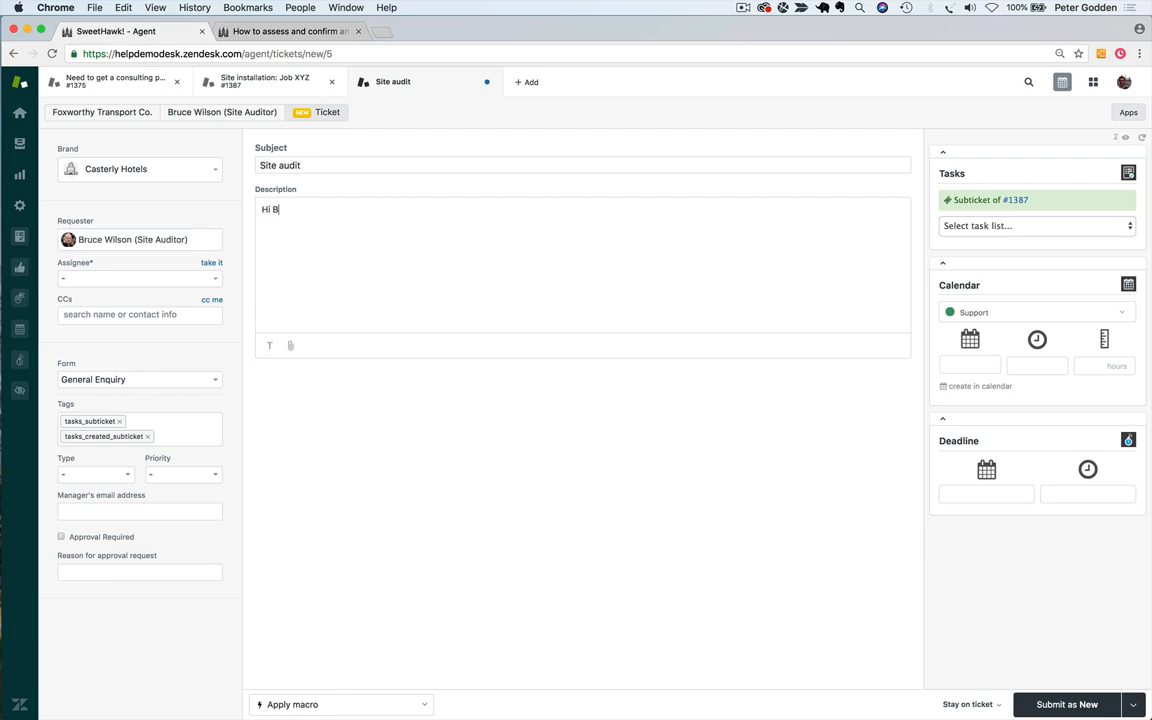
{"action": "type", "text": "ruce,"}
{"action": "key", "text": "Return"}
{"action": "key", "text": "Return"}
{"action": "type", "text": "Please go to site XYZ and perform "}
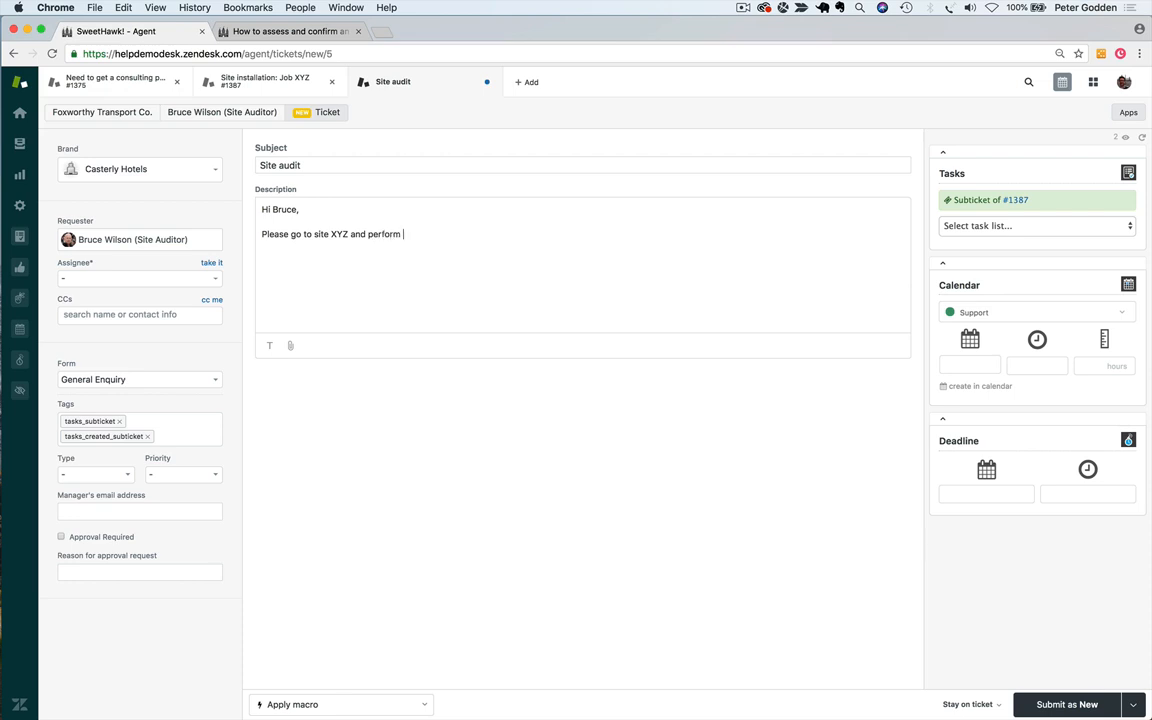
{"action": "type", "text": "a standard audit."}
{"action": "left_click", "coordinate": [1096, 703]}
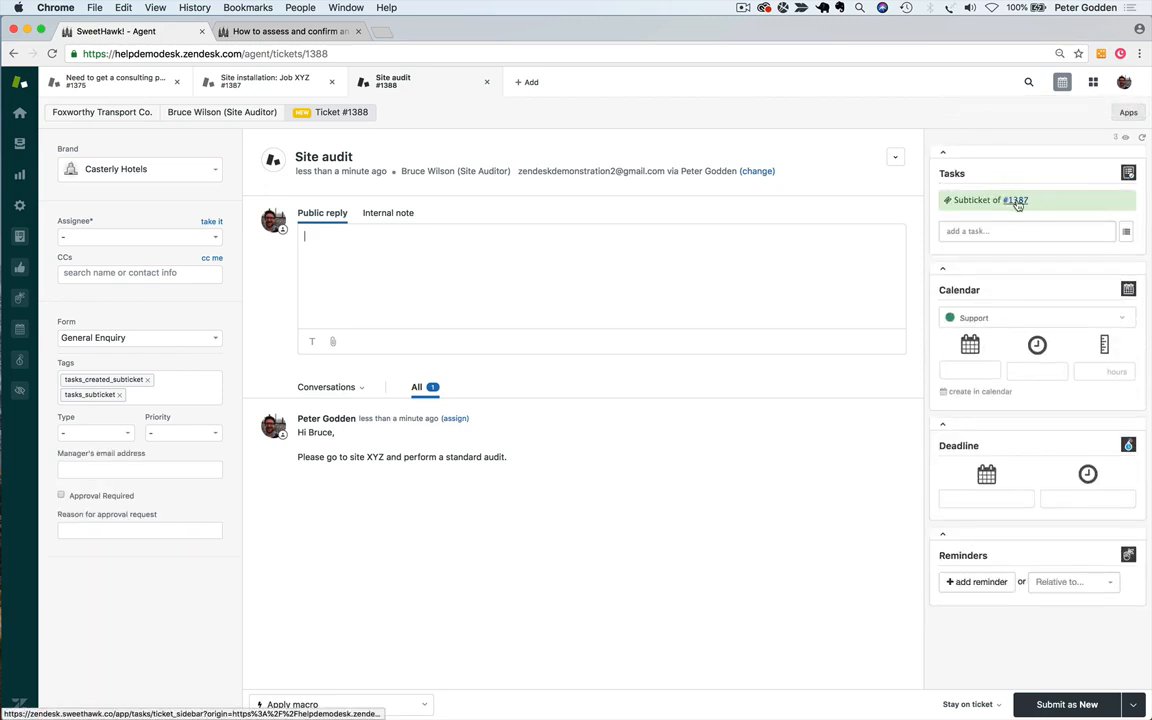
Return to the parent ticket and mark Product delivery confirm received and All products sent to site as completed
{"action": "left_click", "coordinate": [1015, 200]}
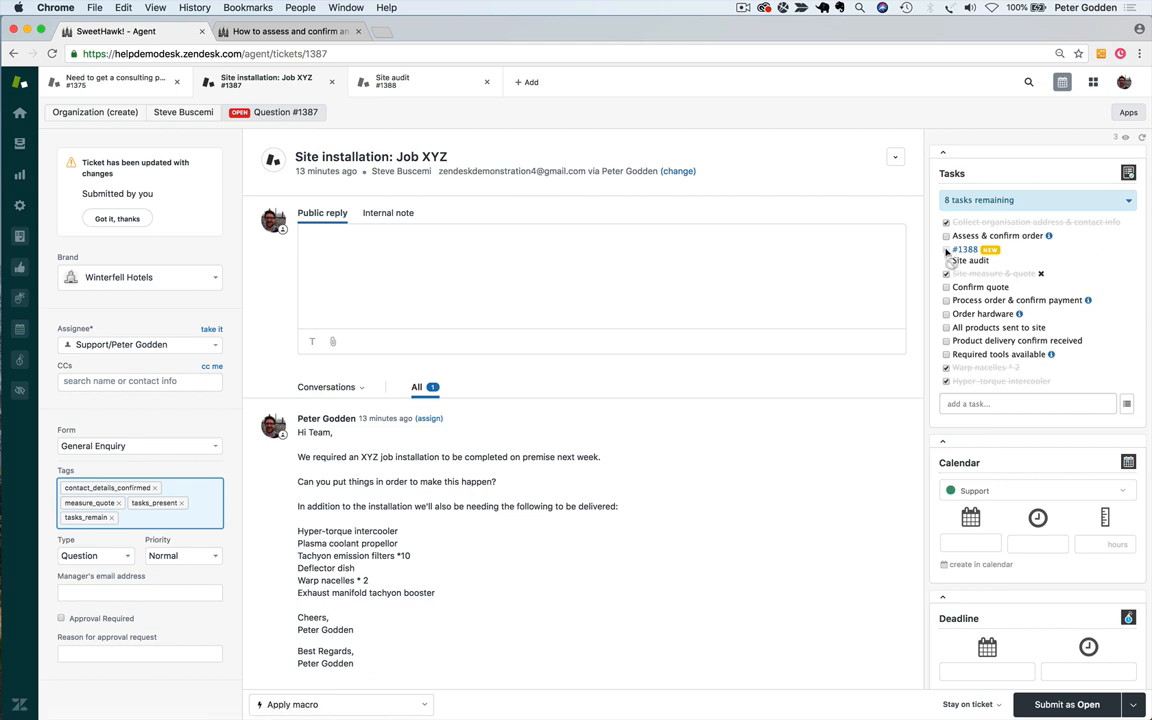
{"action": "left_click", "coordinate": [946, 340]}
{"action": "left_click", "coordinate": [946, 327]}
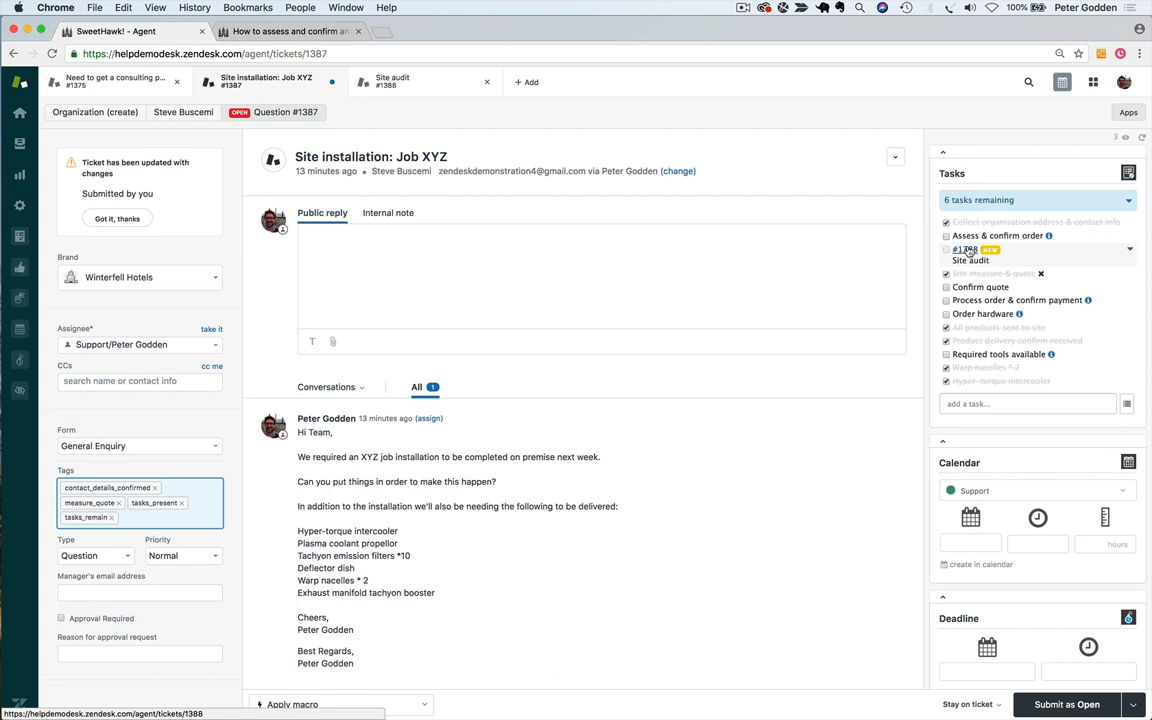
Open the Site audit subticket from the task list, submit it as Solved, and return to the parent ticket
{"action": "left_click", "coordinate": [967, 250]}
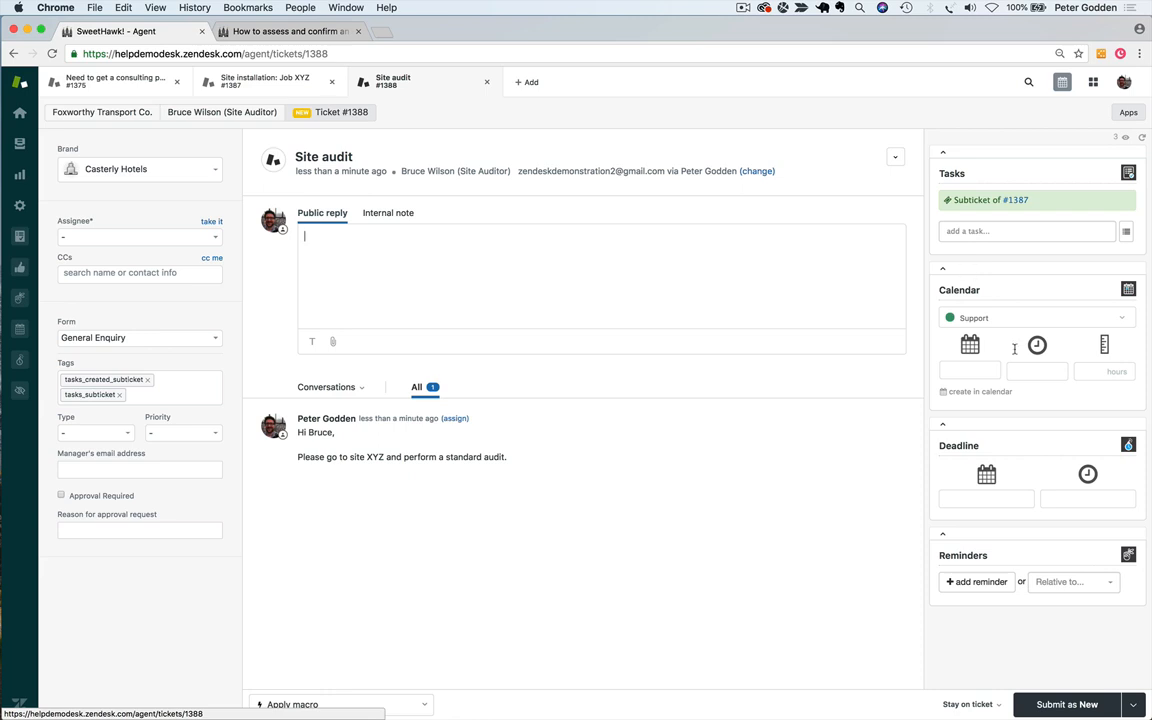
{"action": "left_click", "coordinate": [1127, 700]}
{"action": "left_click", "coordinate": [1105, 673]}
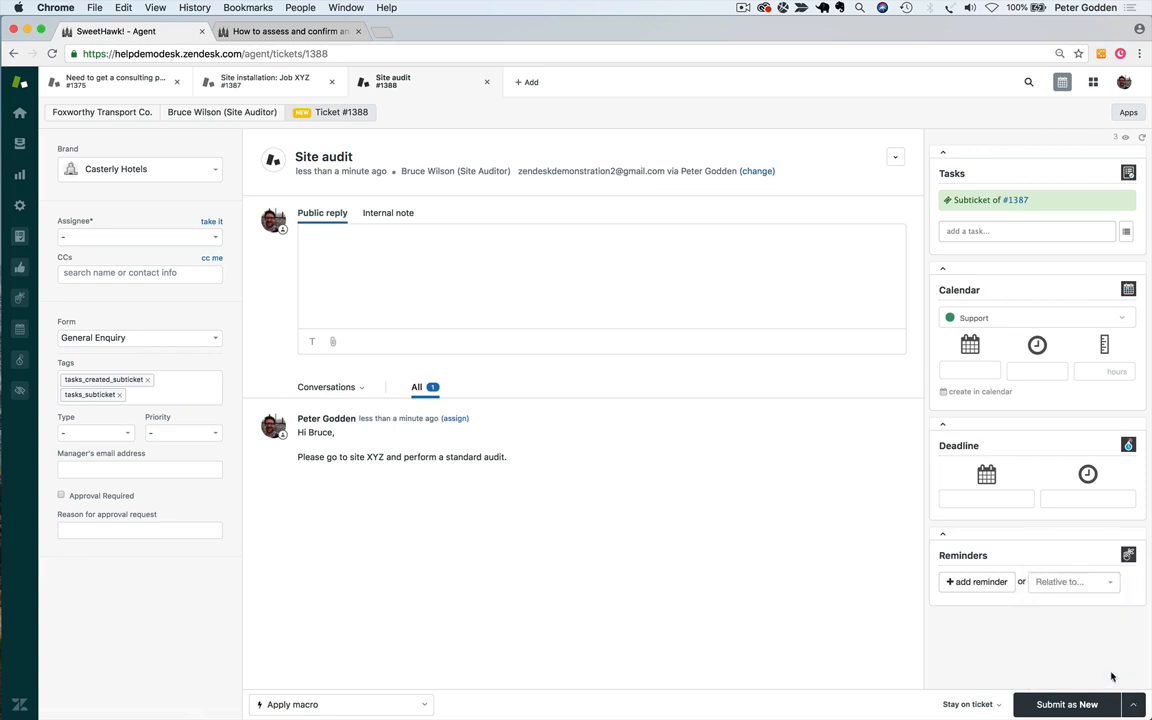
{"action": "left_click", "coordinate": [1019, 200]}
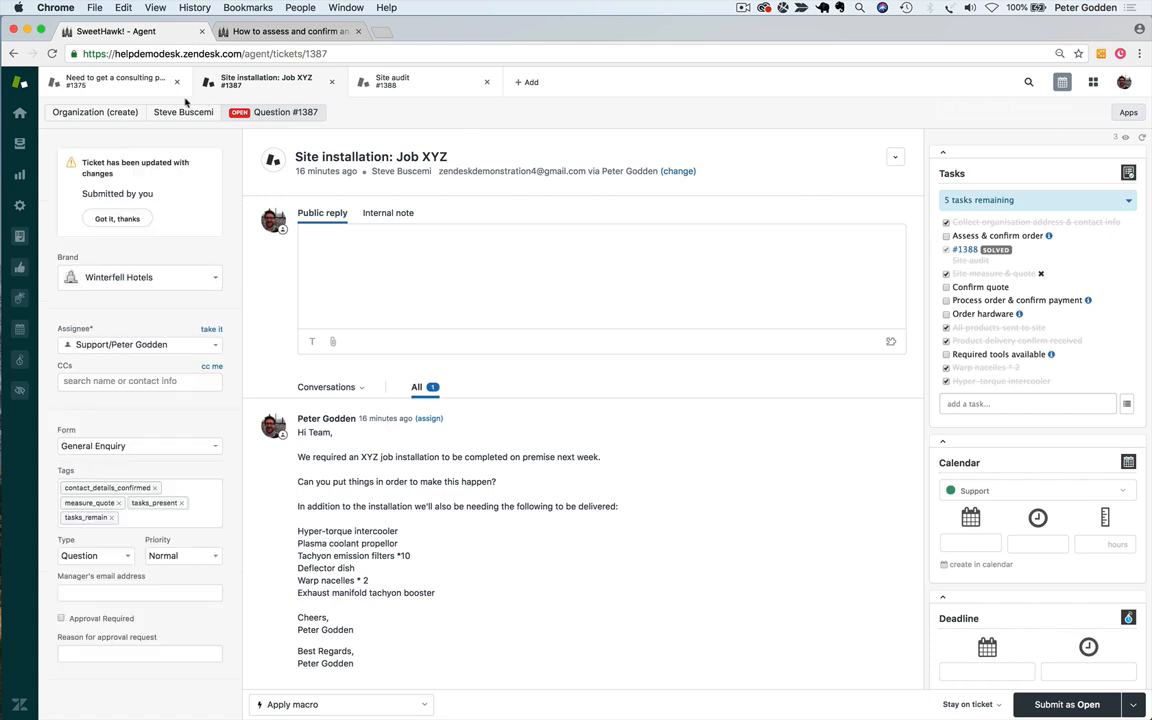
View the consulting ticket's tasks, and in the Tasks app create a new task list named Consulting List
{"action": "left_click", "coordinate": [92, 84]}
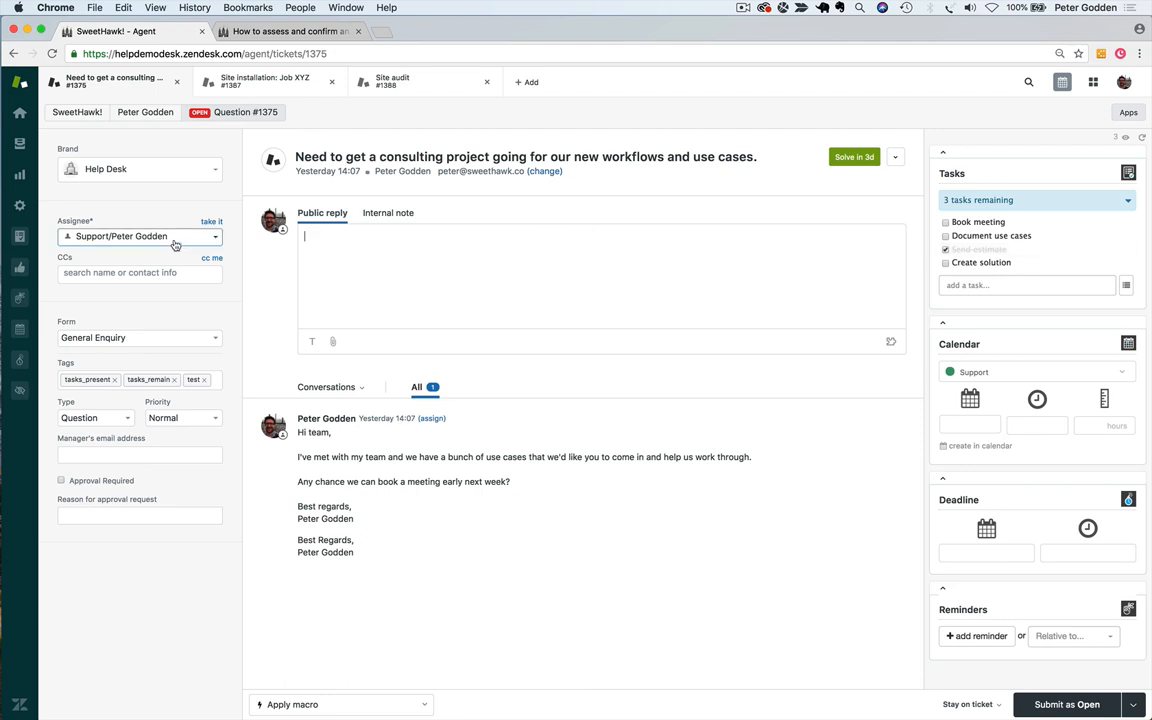
{"action": "left_click", "coordinate": [20, 236]}
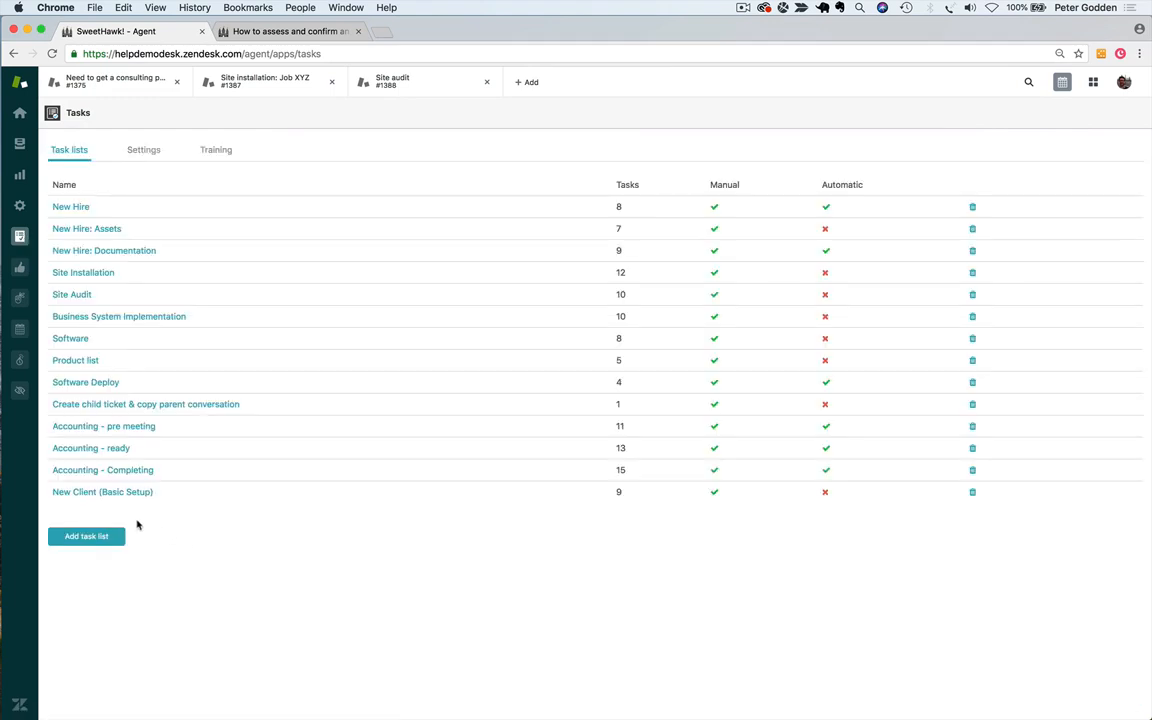
{"action": "left_click", "coordinate": [92, 536]}
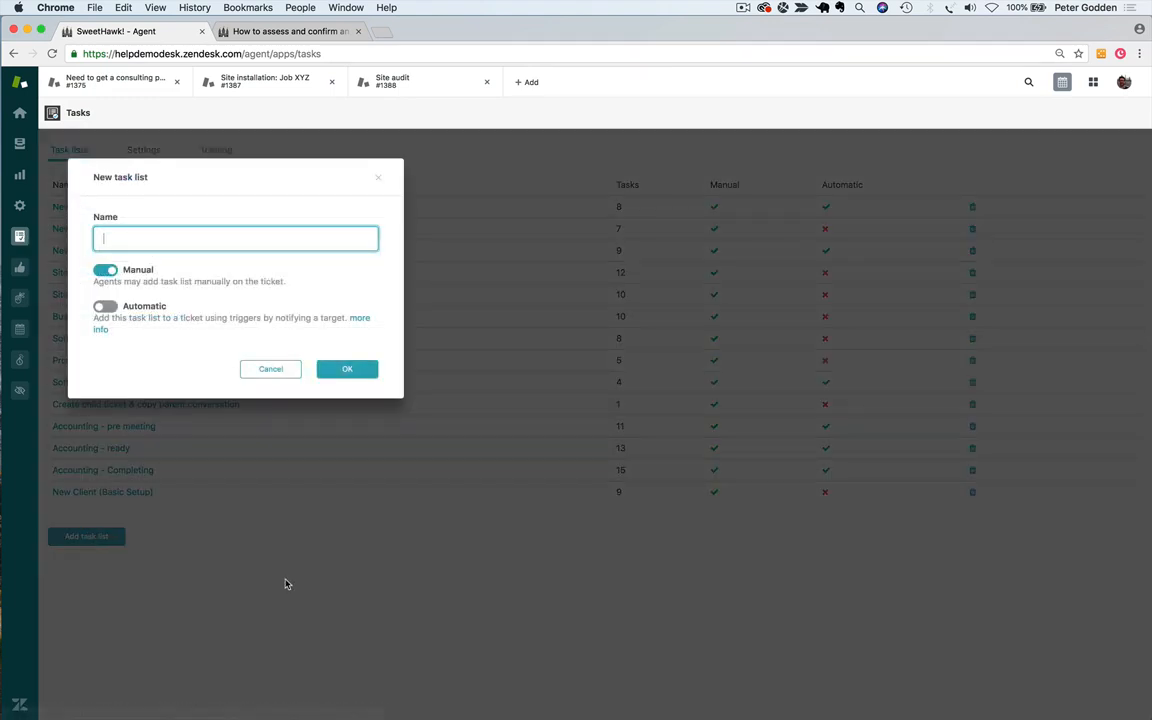
{"action": "type", "text": "Con"}
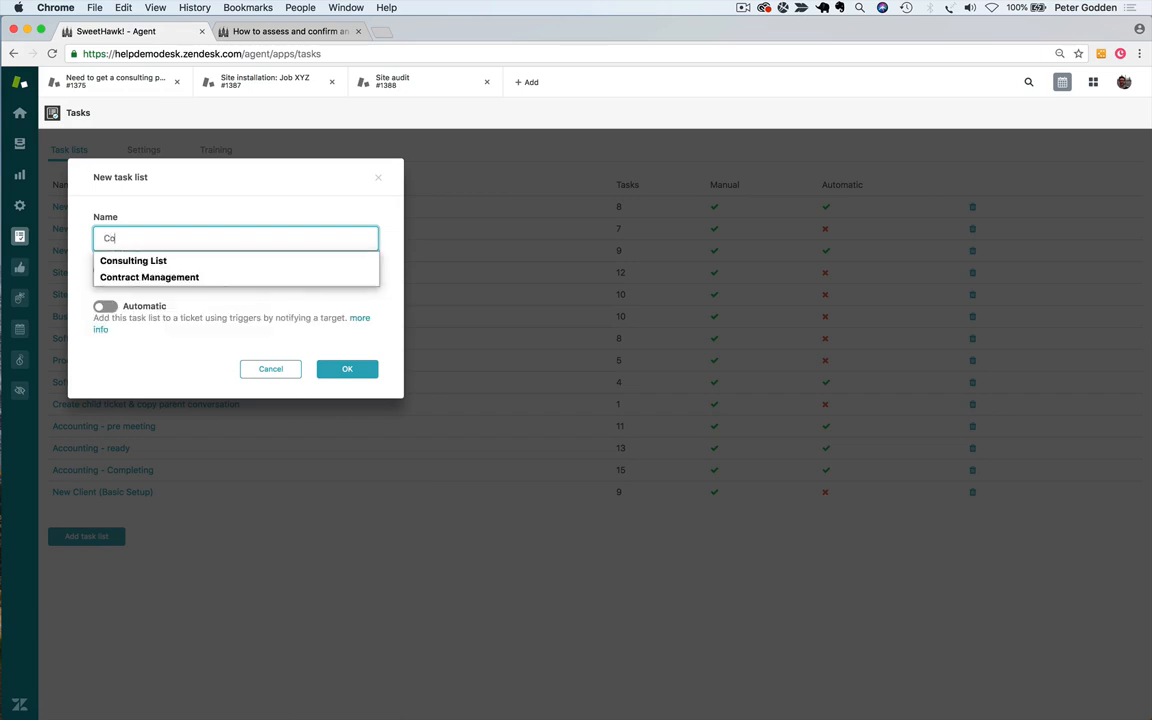
{"action": "left_click", "coordinate": [234, 261]}
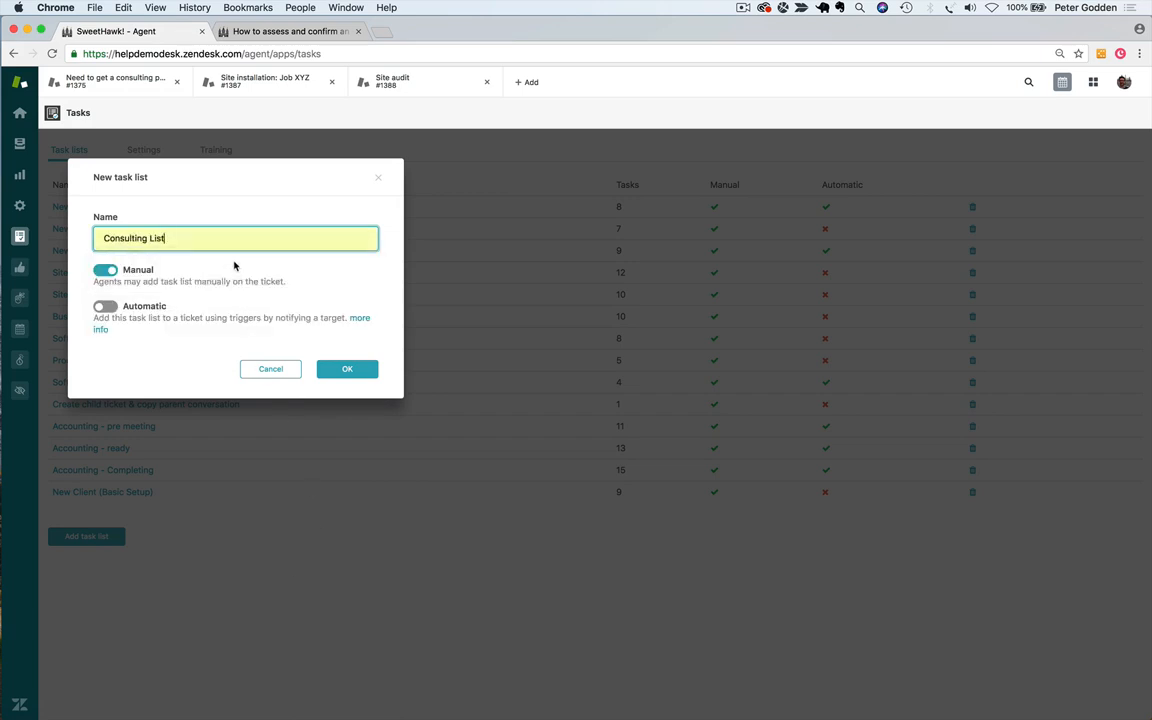
{"action": "left_click", "coordinate": [345, 369]}
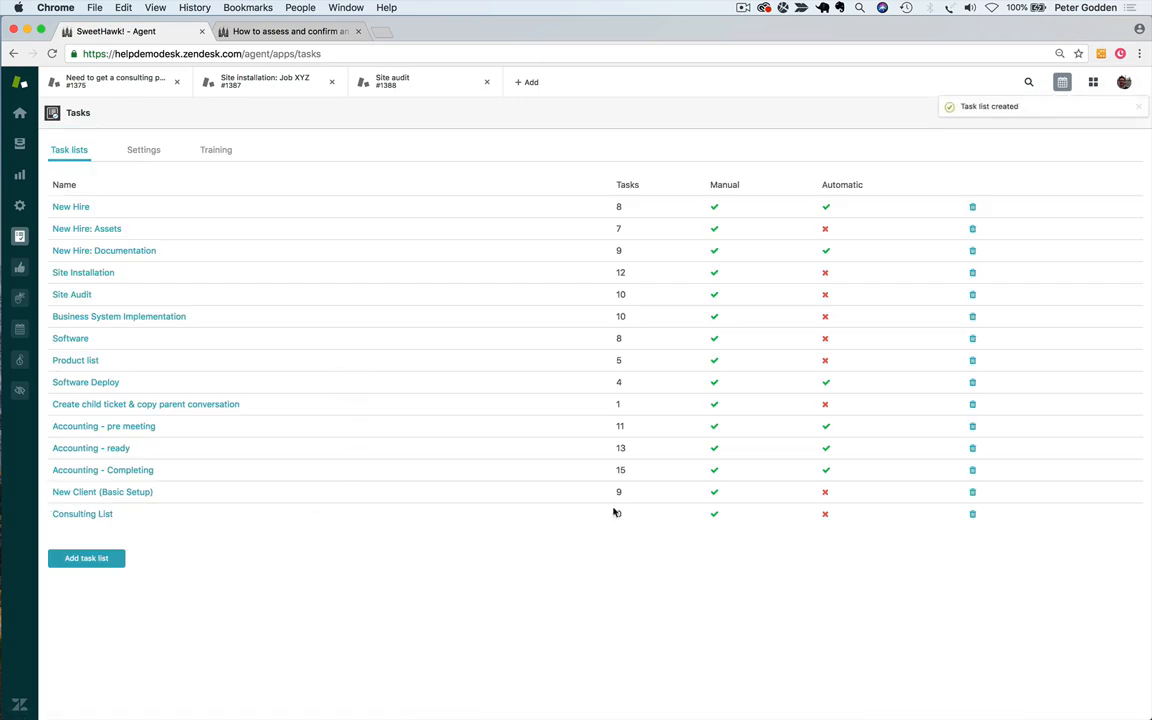
Open the Consulting List and add a task named "Book meeting"
{"action": "left_click", "coordinate": [96, 515]}
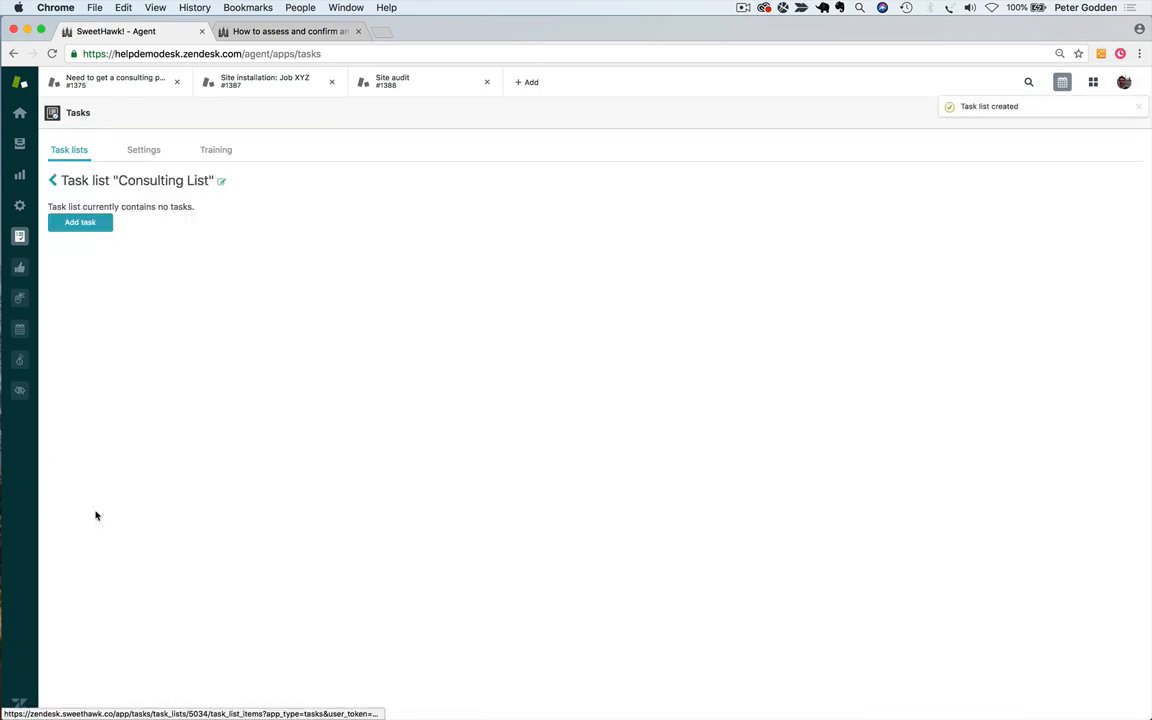
{"action": "left_click", "coordinate": [95, 220]}
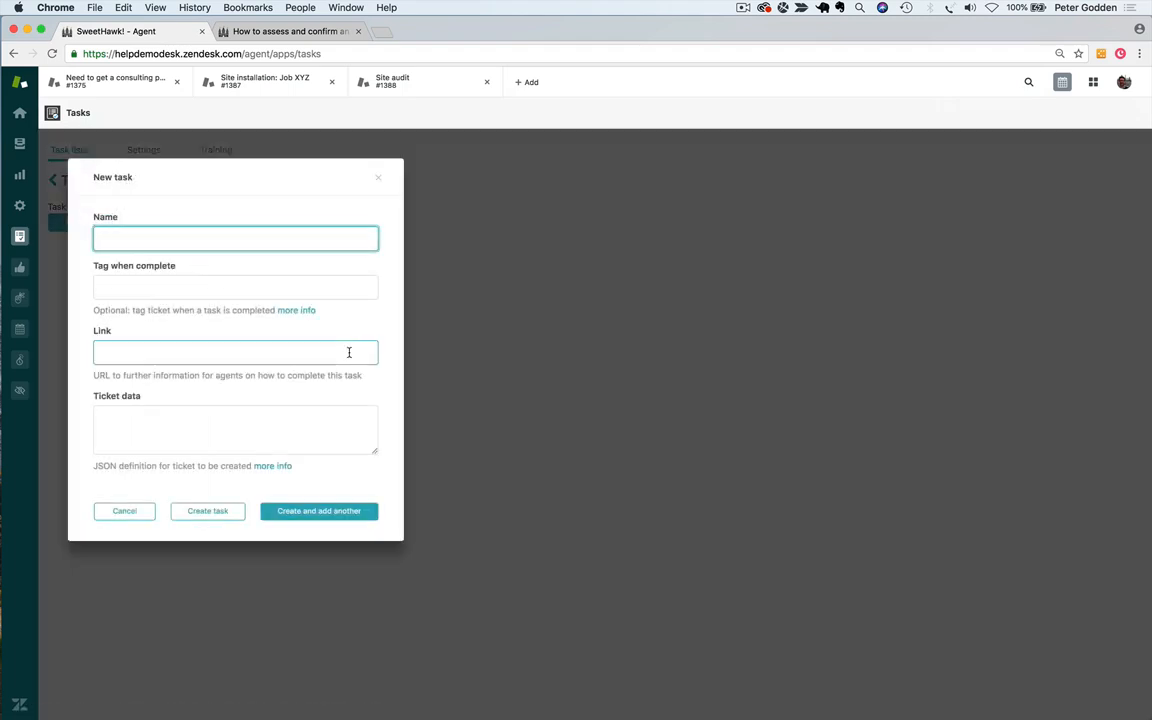
{"action": "type", "text": "Bo"}
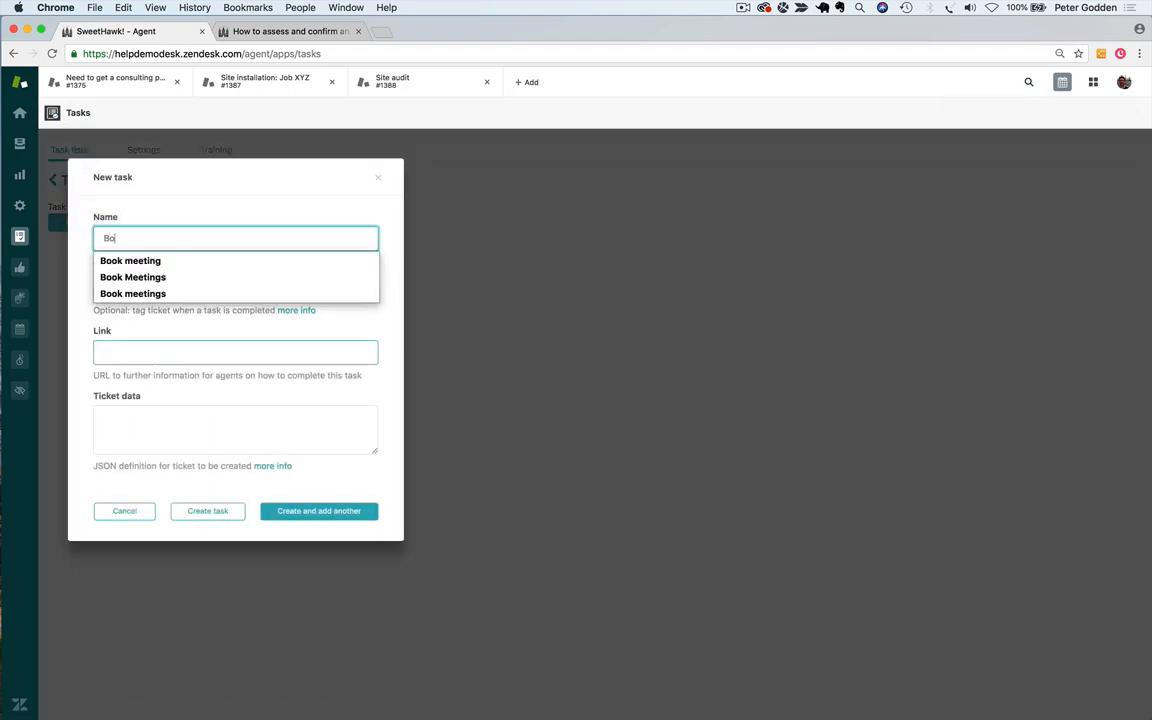
{"action": "type", "text": "ok meeting"}
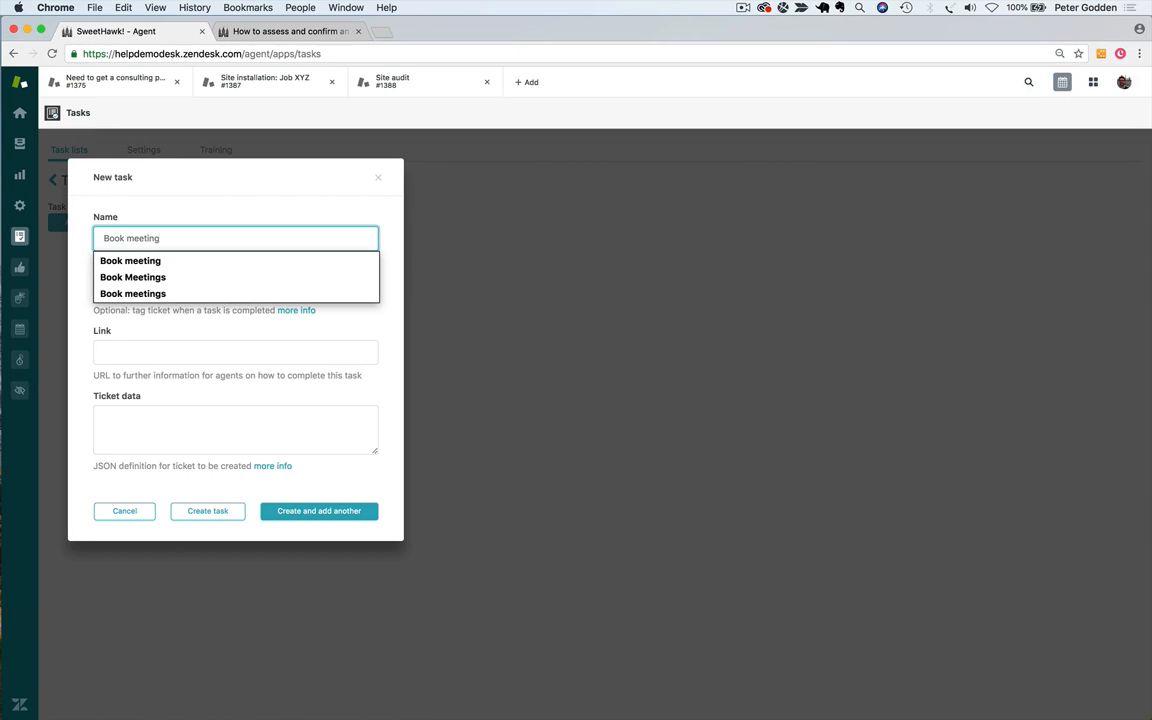
{"action": "key", "text": "Return"}
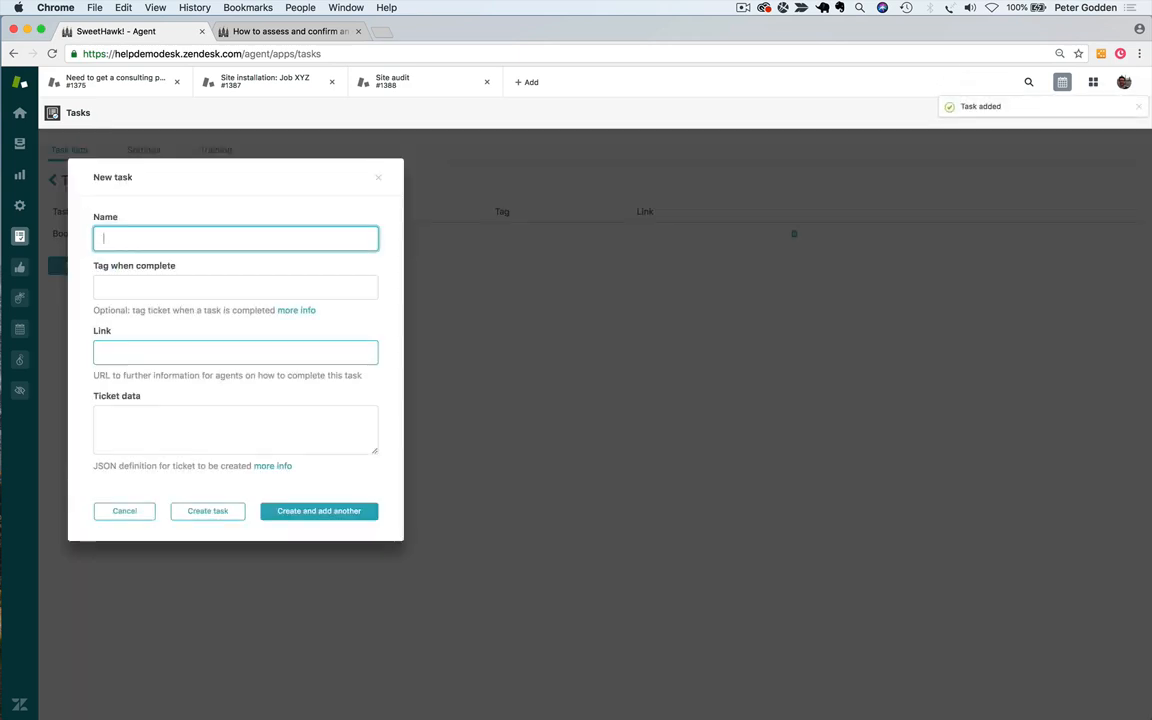
Add a second task named "Document use case" to the Consulting List
{"action": "type", "text": "Docu"}
{"action": "type", "text": "ment"}
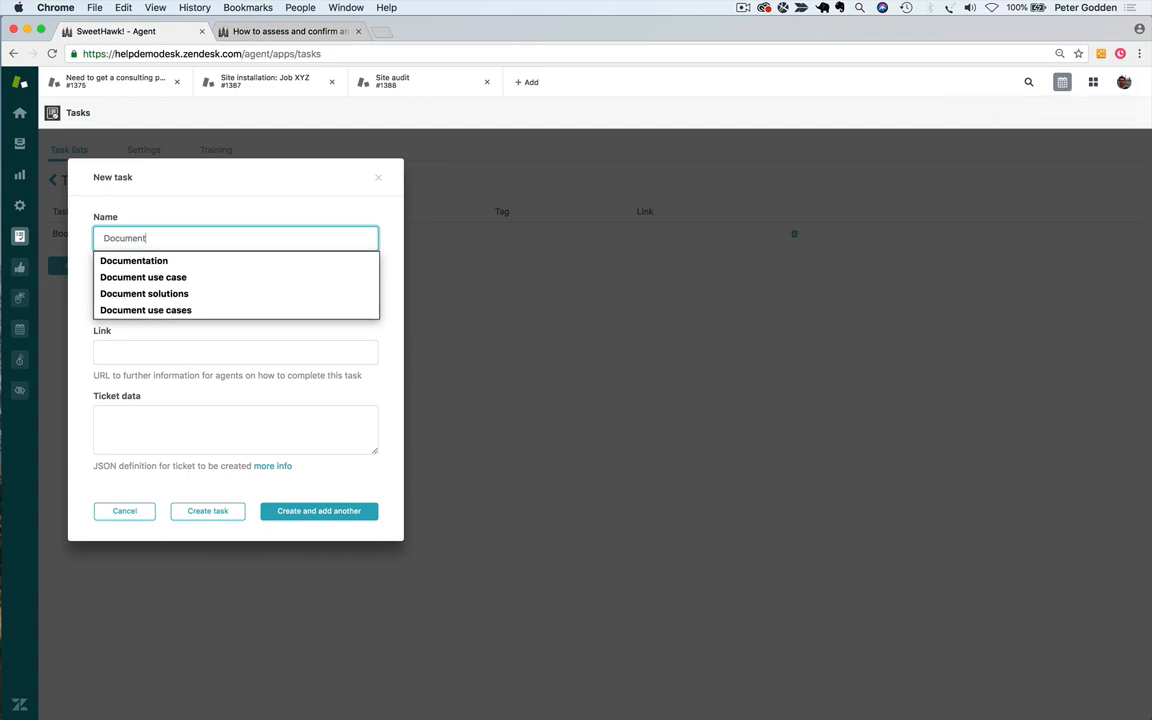
{"action": "type", "text": " use case"}
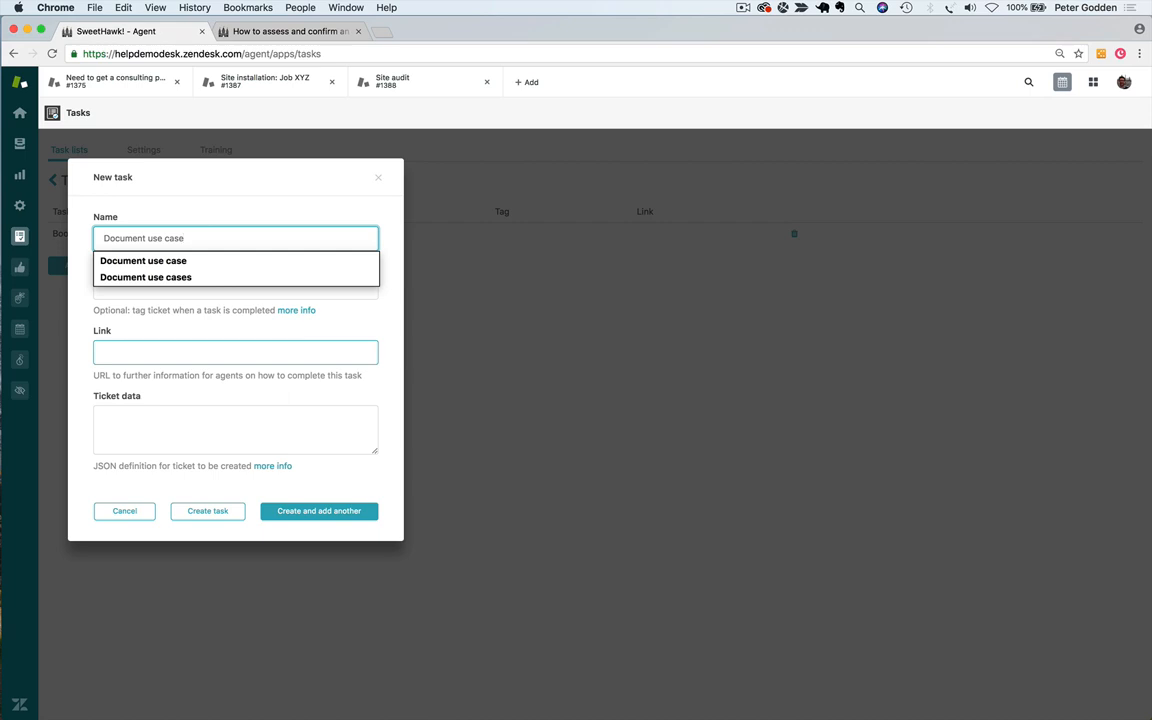
{"action": "key", "text": "Return"}
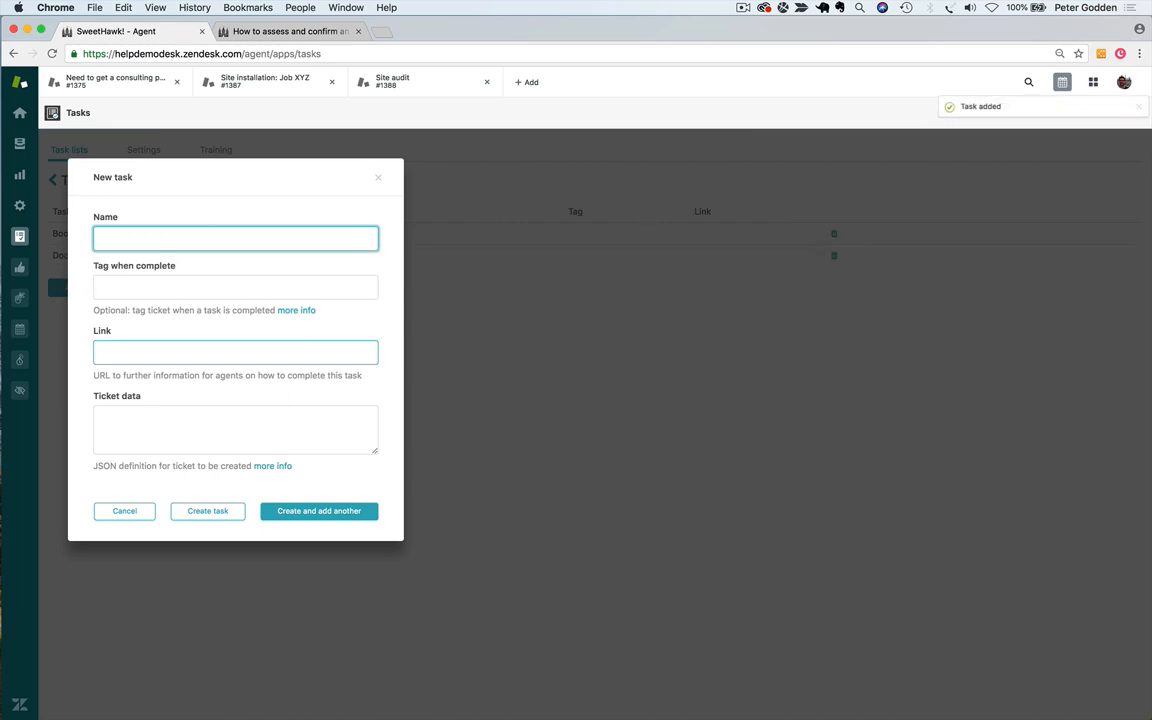
Add a "Send estimate" task to the Consulting List, leaving its tag, link and ticket data empty
{"action": "type", "text": "Send e"}
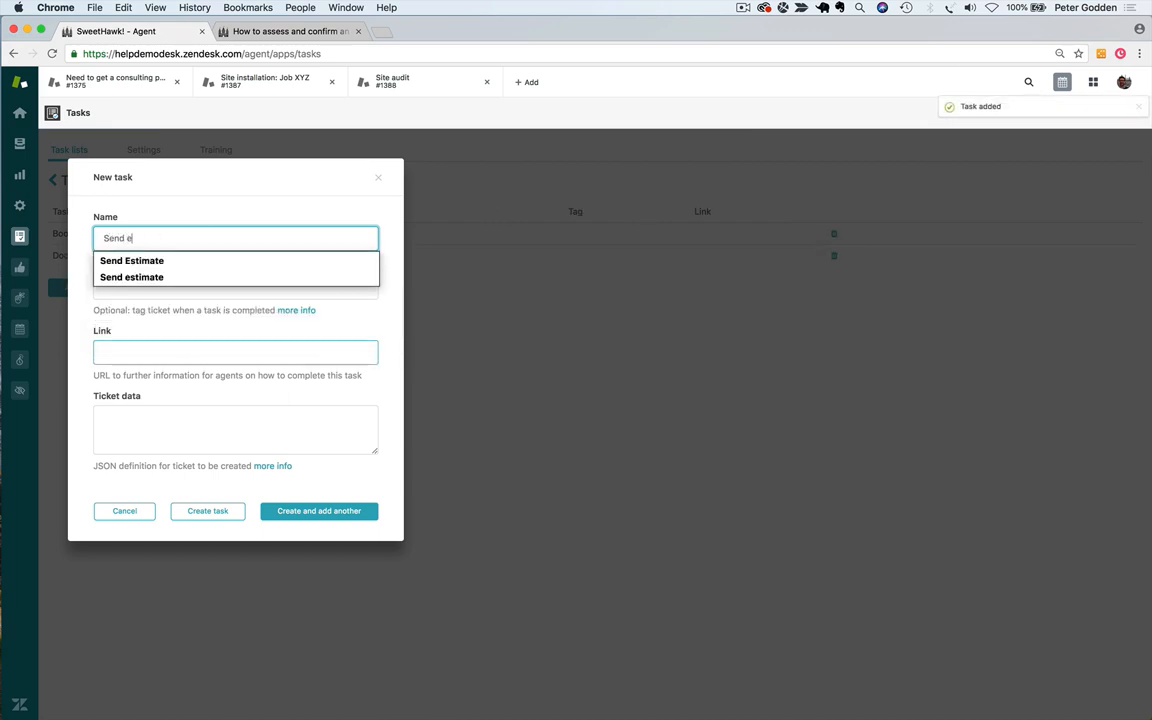
{"action": "type", "text": "stimate"}
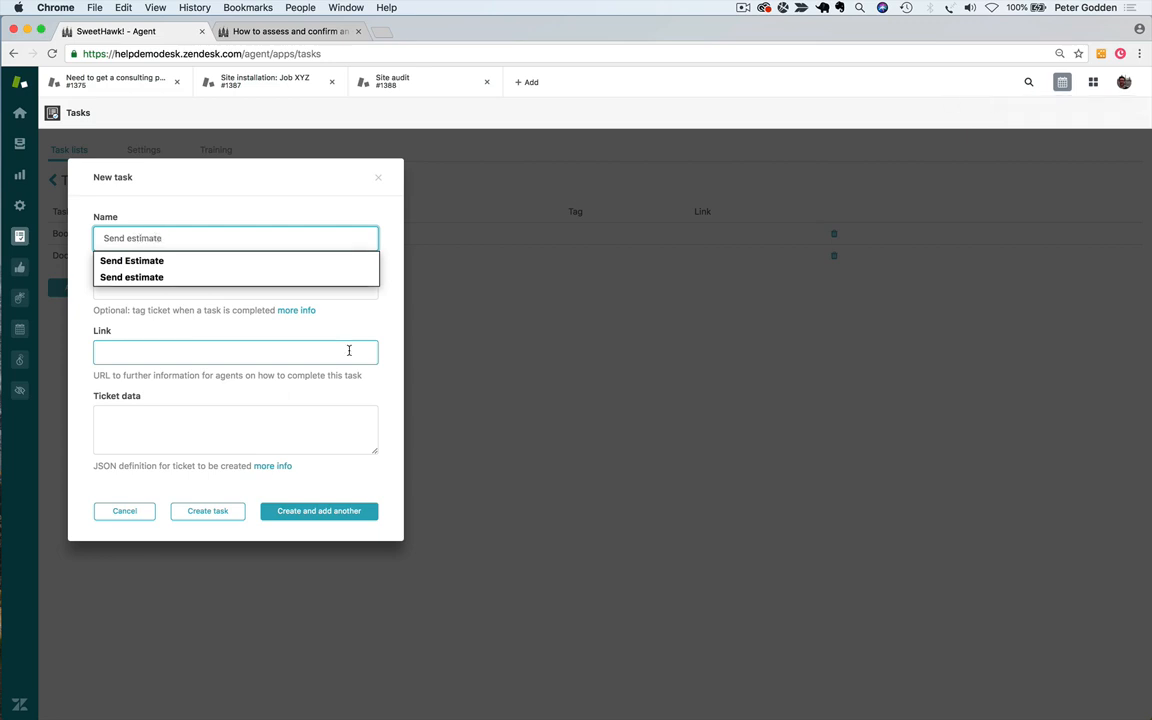
{"action": "left_click", "coordinate": [382, 321]}
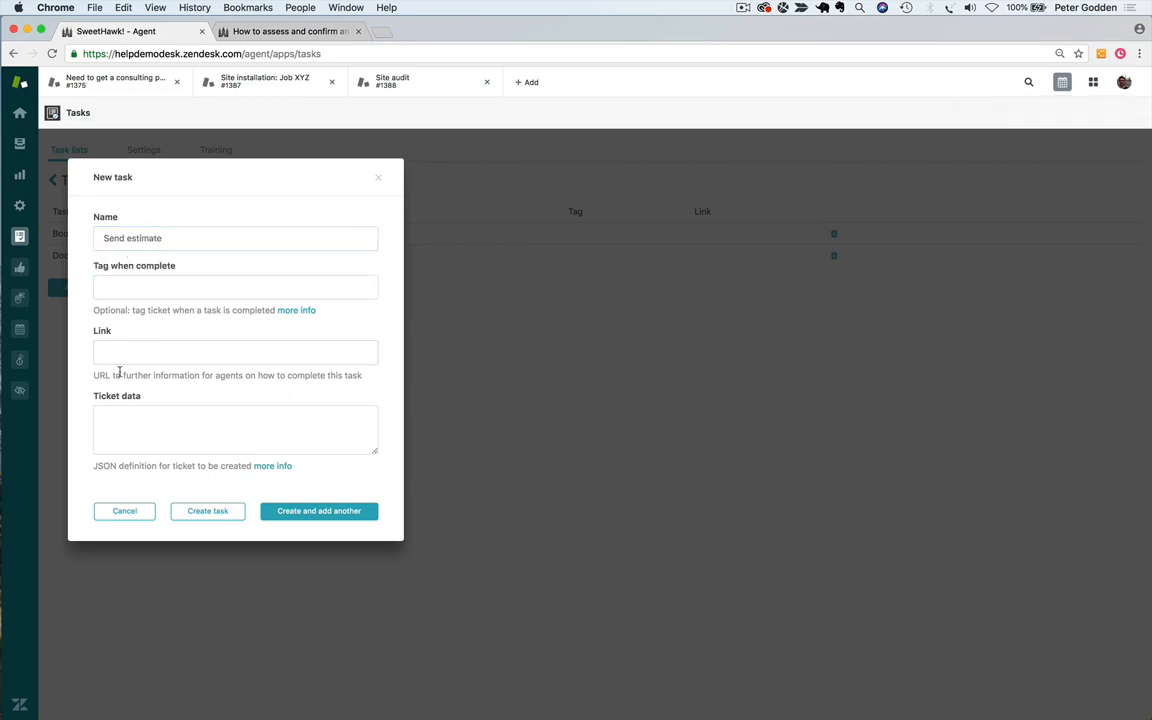
{"action": "left_click", "coordinate": [123, 289]}
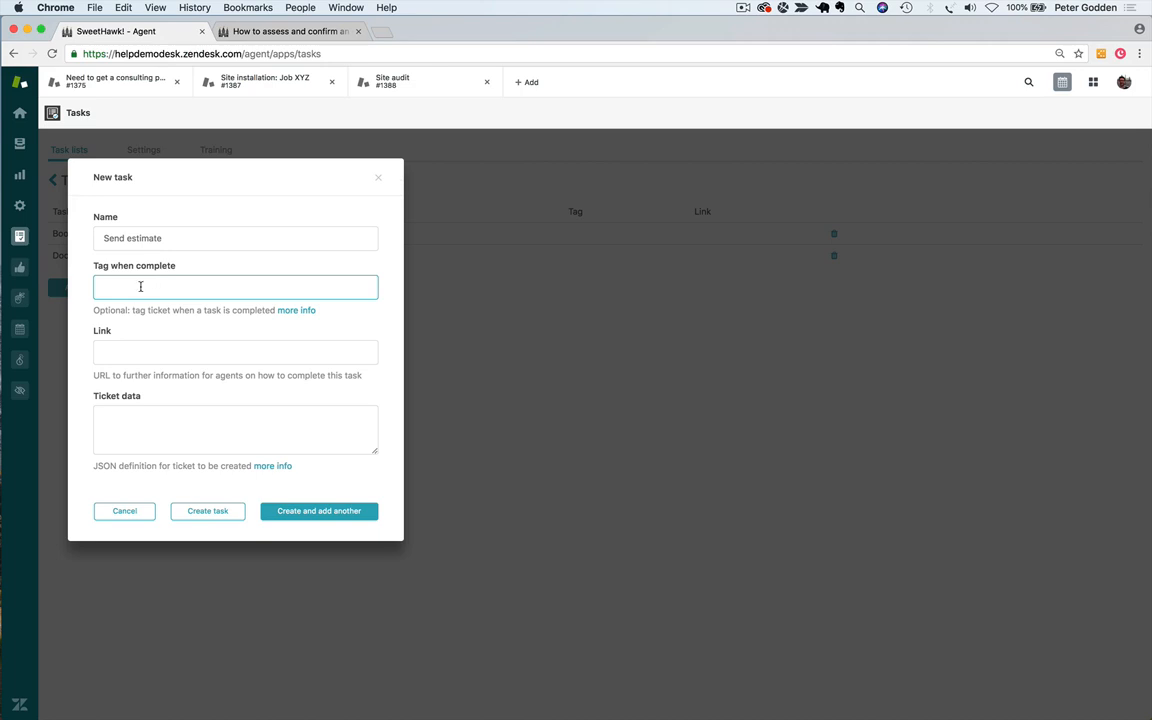
{"action": "left_click", "coordinate": [137, 346]}
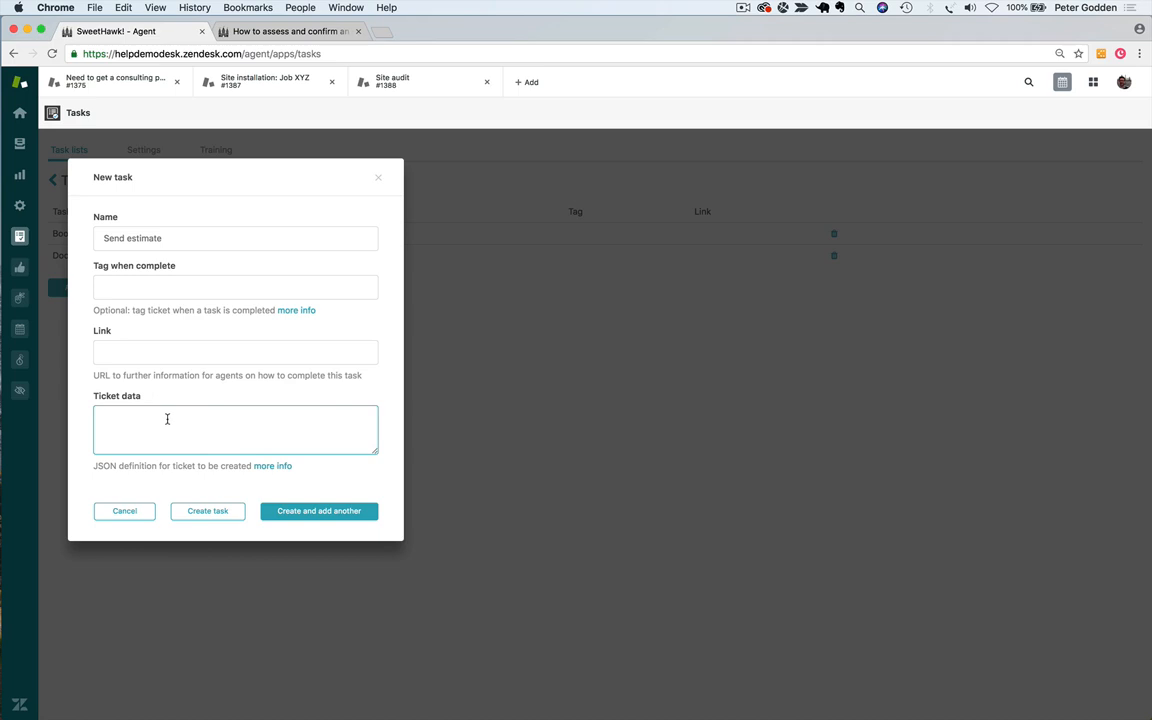
{"action": "left_click", "coordinate": [236, 240]}
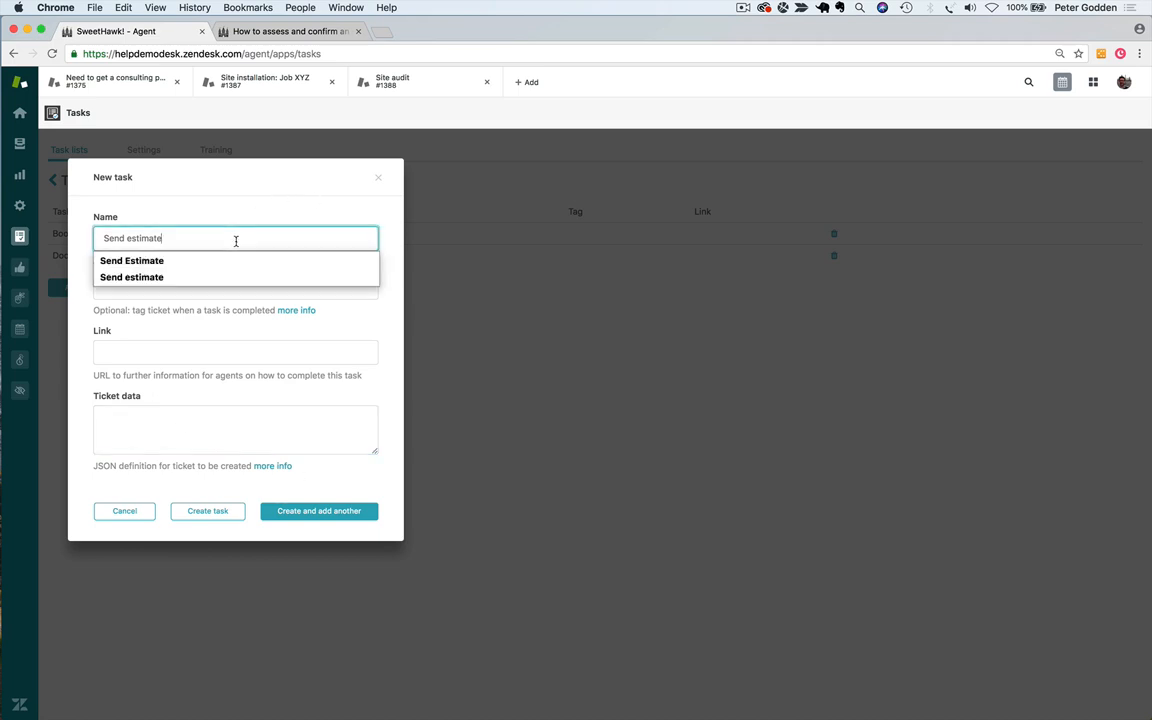
{"action": "key", "text": "Return"}
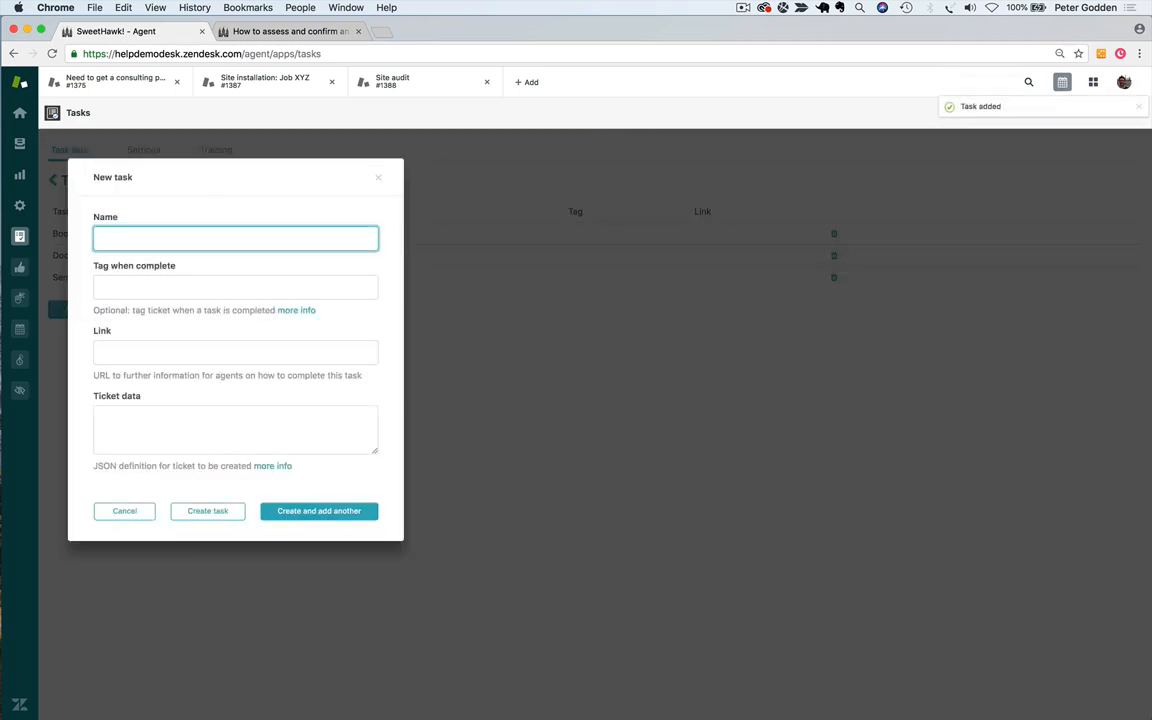
Add "Create solution" as the final task of the Consulting List, leaving its optional fields empty
{"action": "type", "text": "Create "}
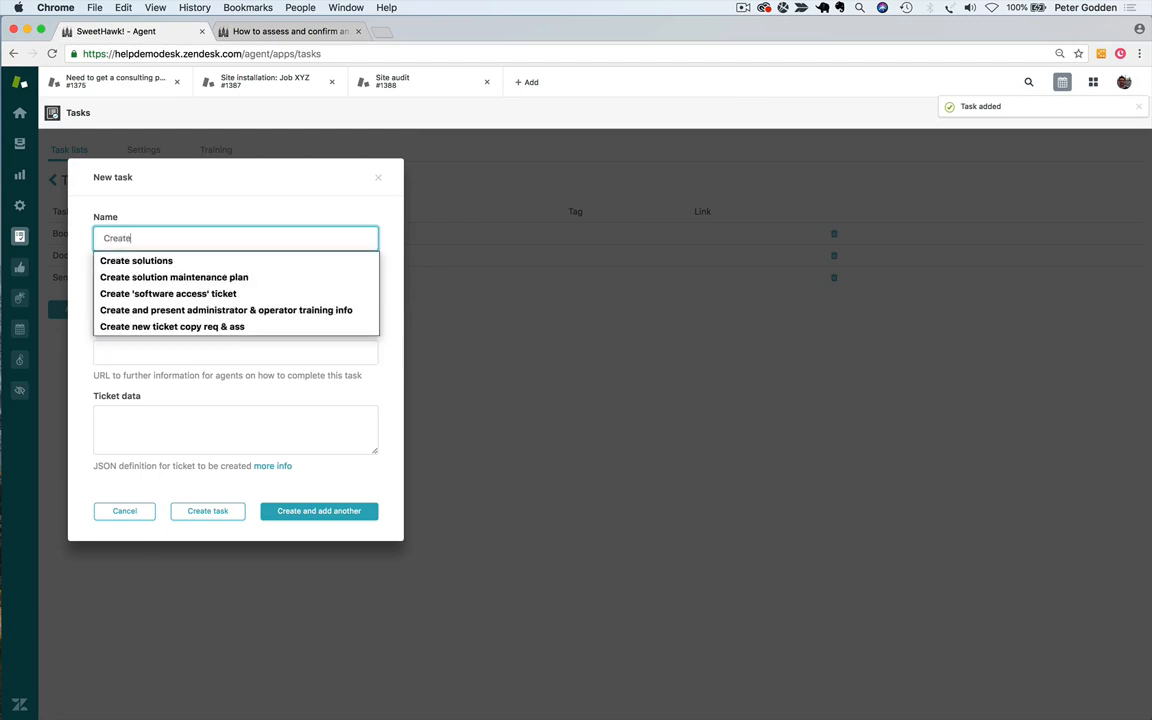
{"action": "type", "text": "solution"}
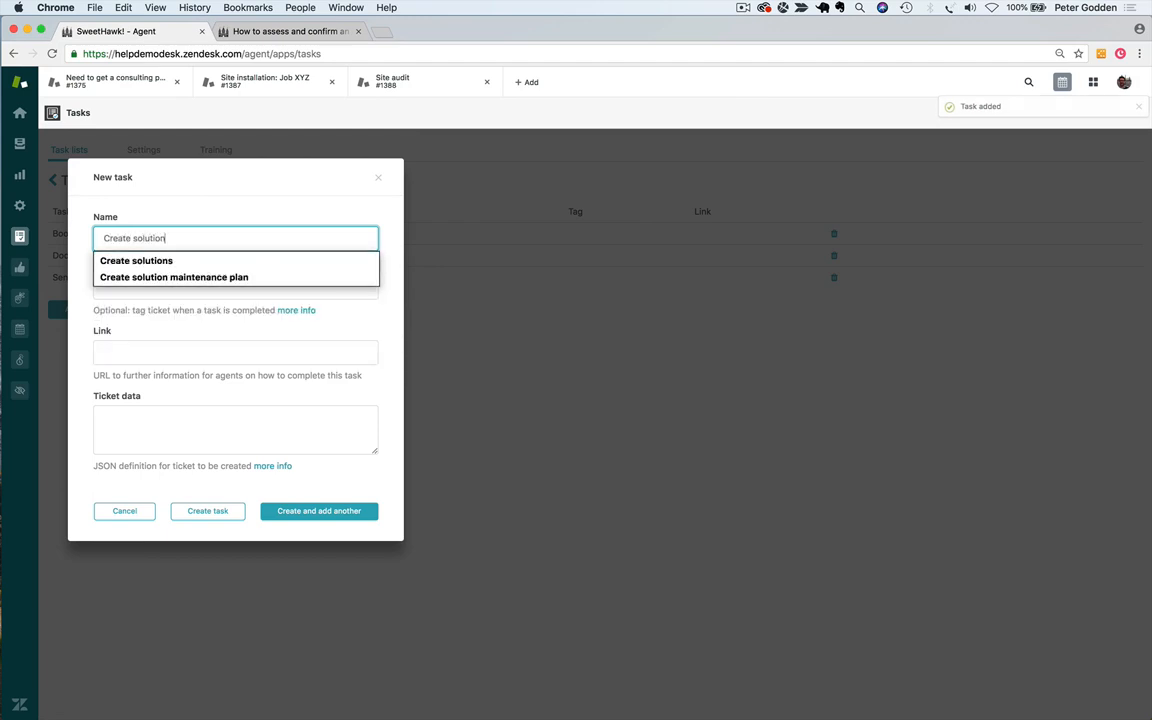
{"action": "left_click", "coordinate": [228, 512]}
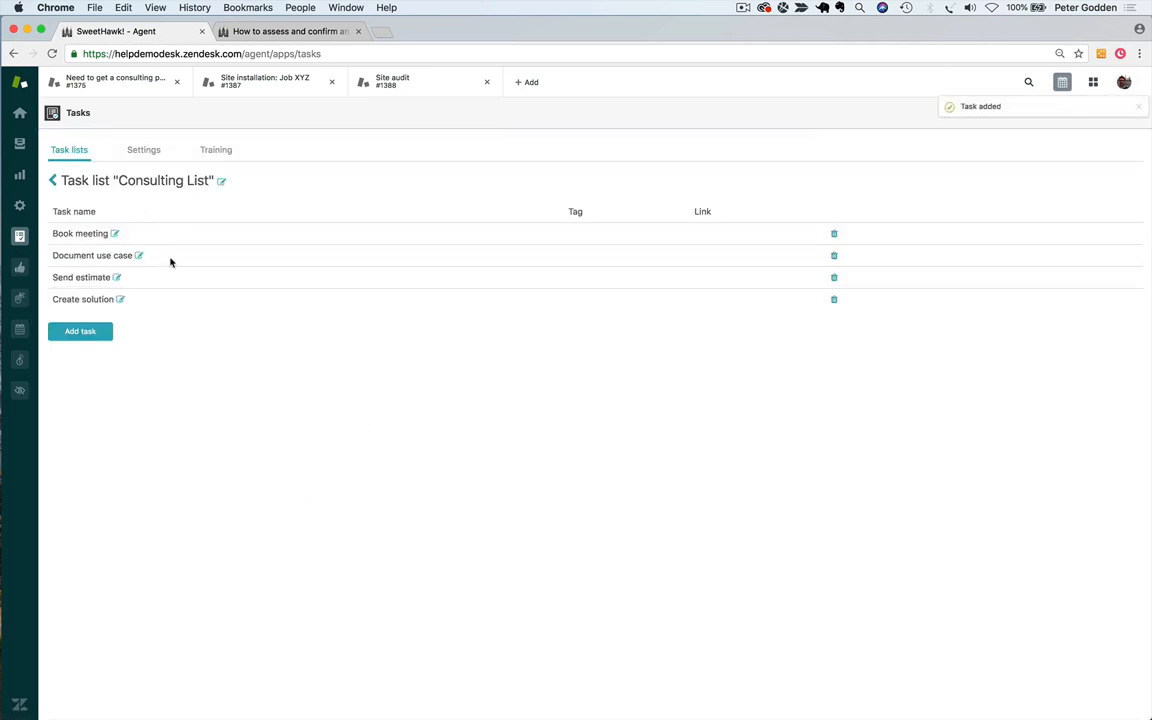
Reload the apps on the consulting project ticket and view the task lists that can be added to it
{"action": "left_click", "coordinate": [129, 90]}
{"action": "left_click", "coordinate": [1142, 139]}
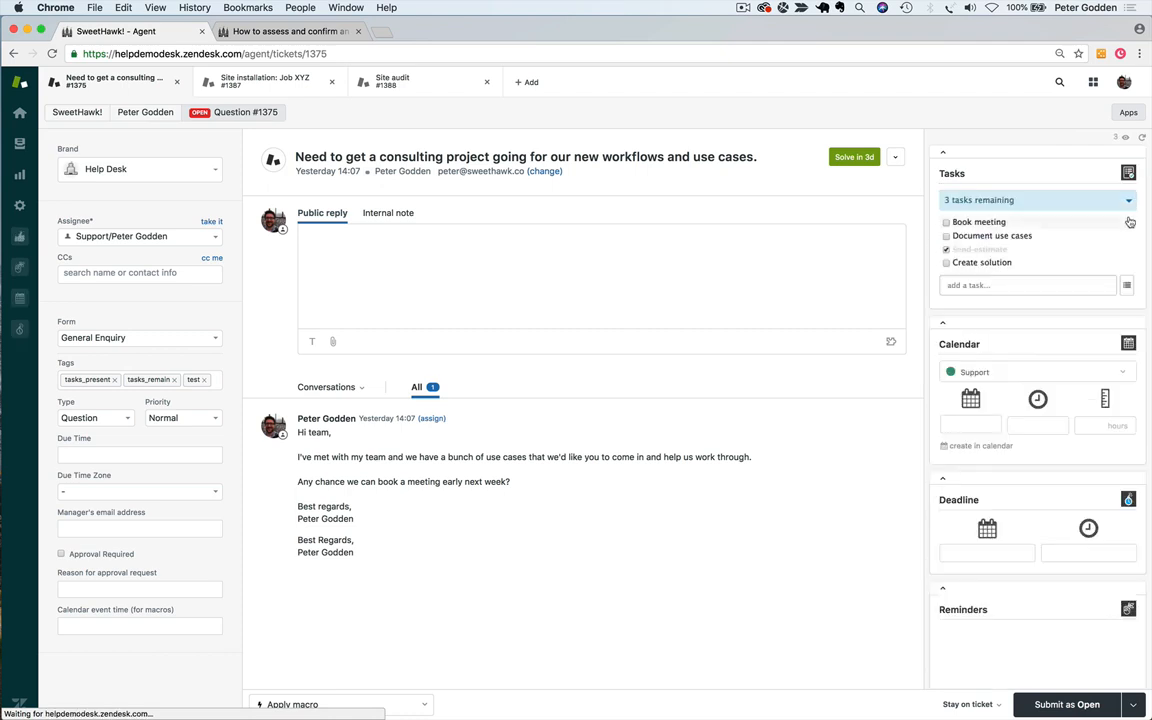
{"action": "left_click", "coordinate": [1125, 289]}
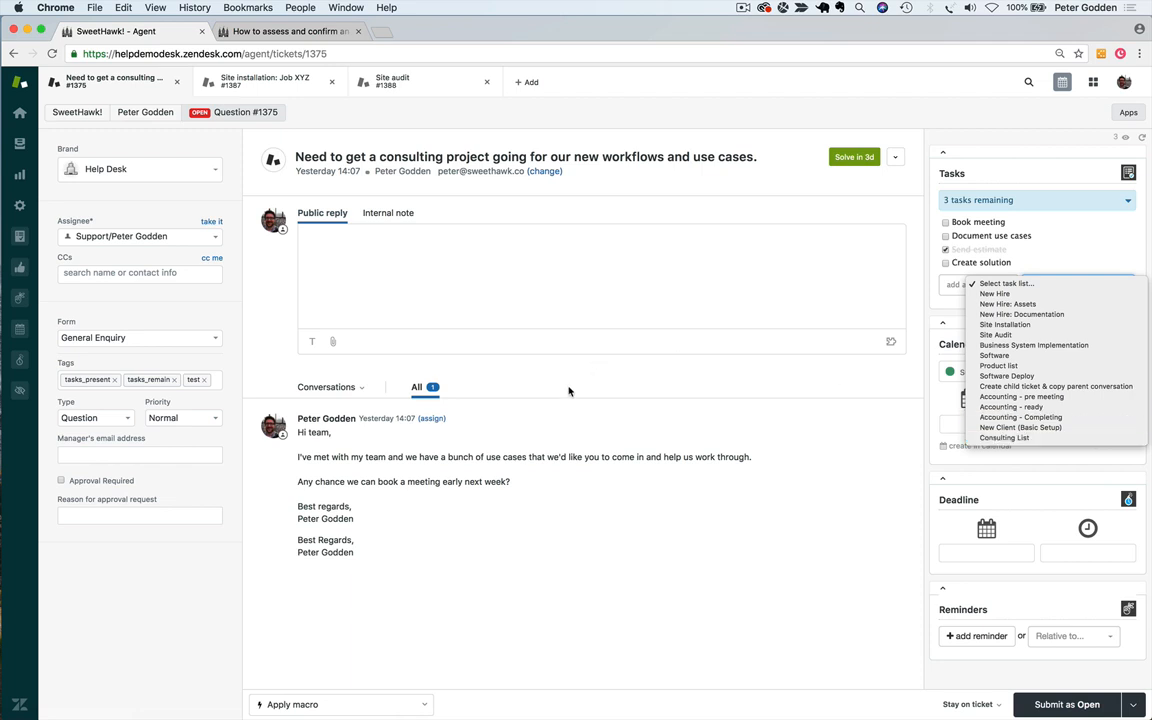
Enable the Automatic option for the Consulting List in the Tasks app so triggers can add it to tickets
{"action": "left_click", "coordinate": [20, 237]}
{"action": "left_click", "coordinate": [20, 237]}
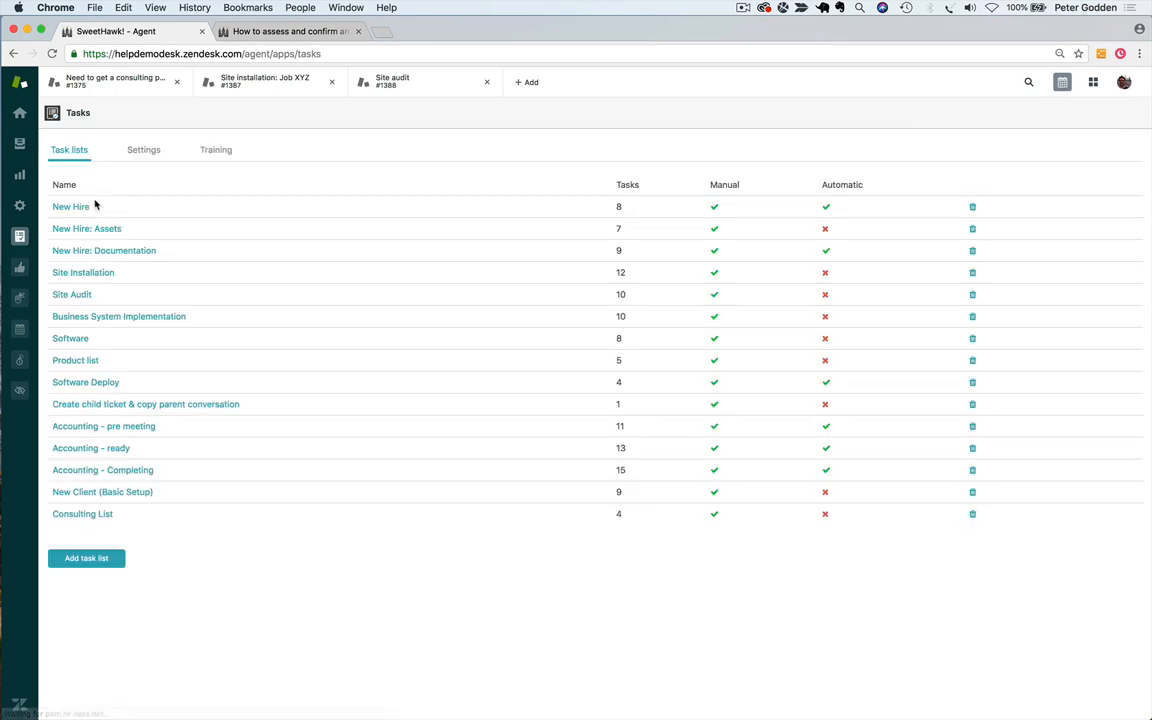
{"action": "left_click", "coordinate": [92, 514]}
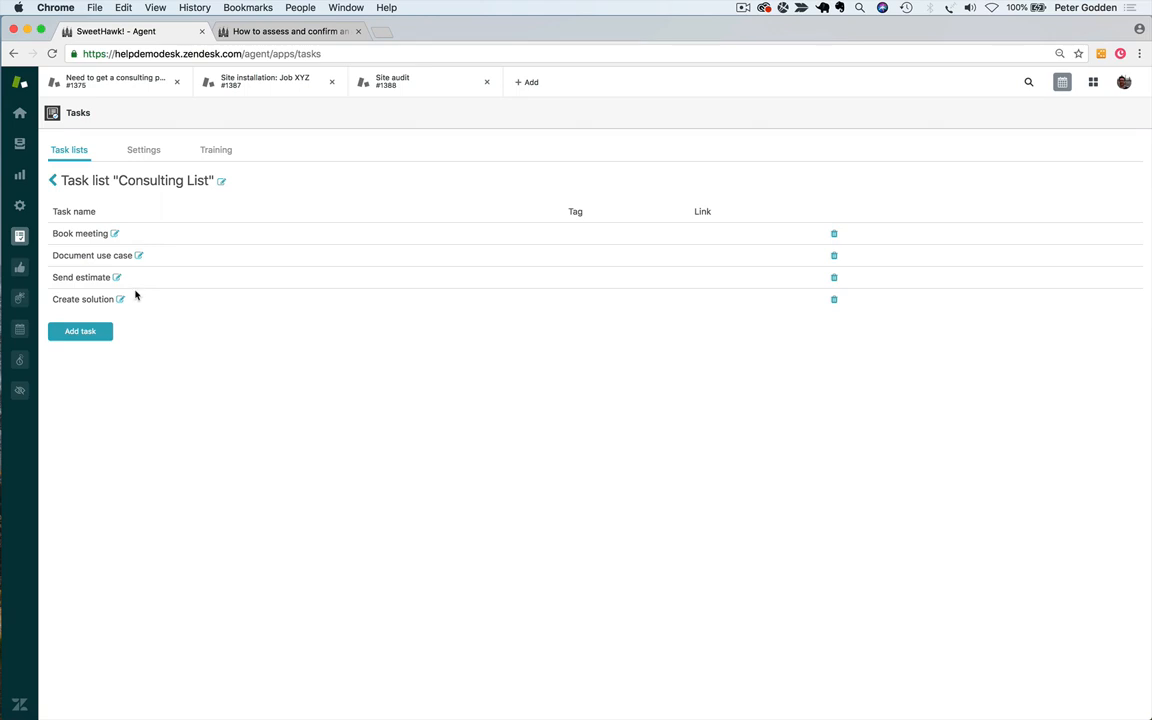
{"action": "left_click", "coordinate": [221, 181]}
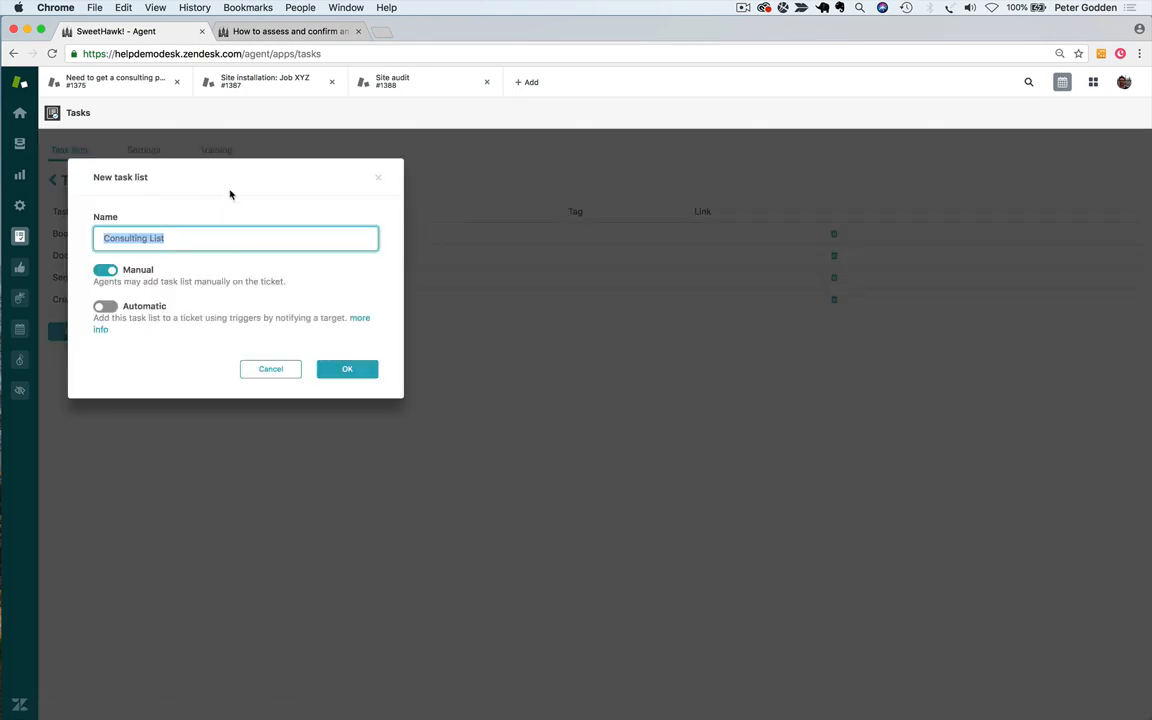
{"action": "left_click", "coordinate": [303, 283]}
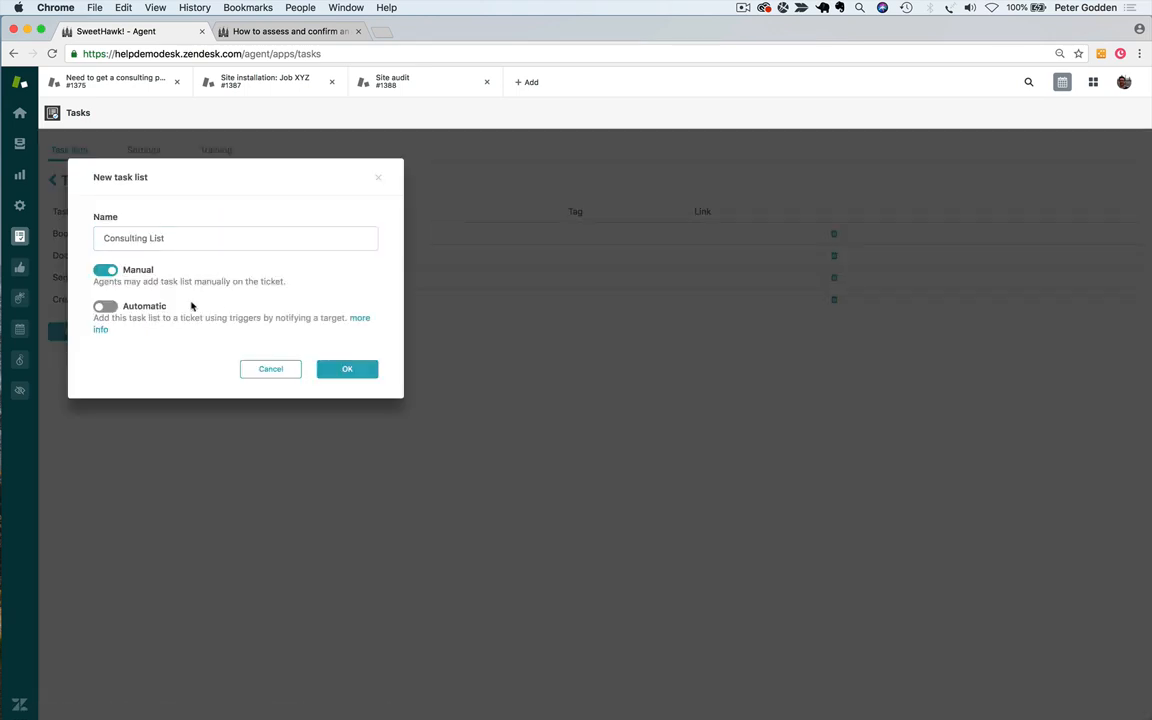
{"action": "left_click", "coordinate": [105, 306]}
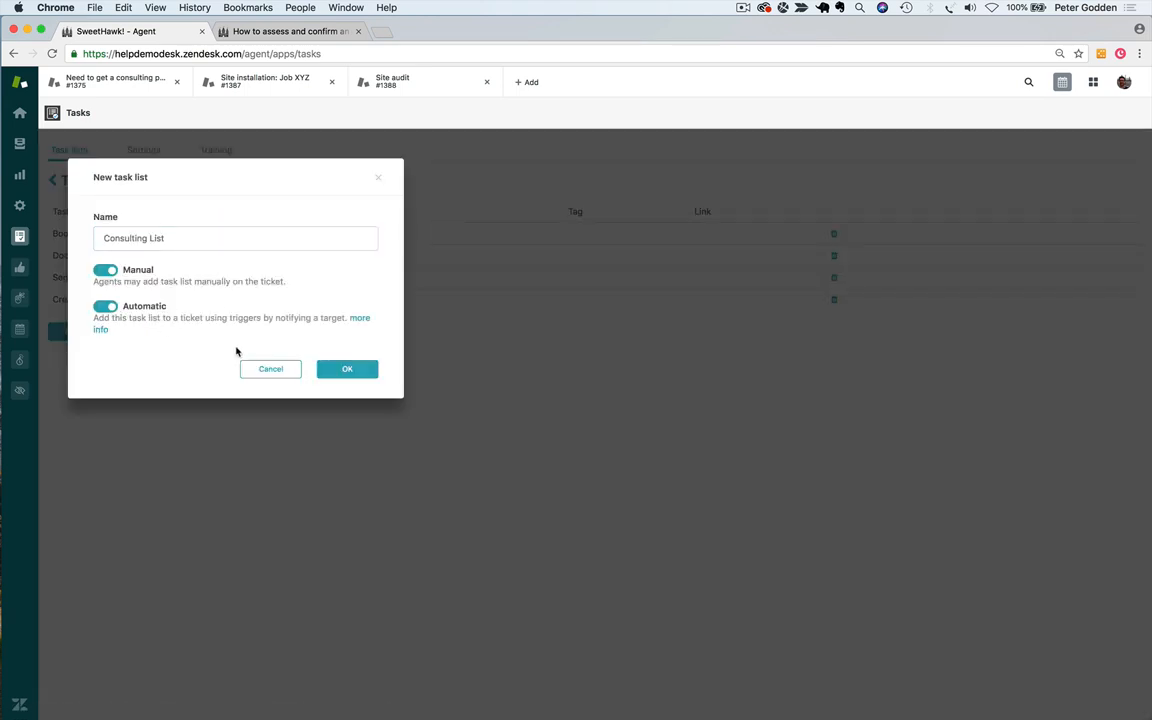
{"action": "left_click", "coordinate": [337, 369]}
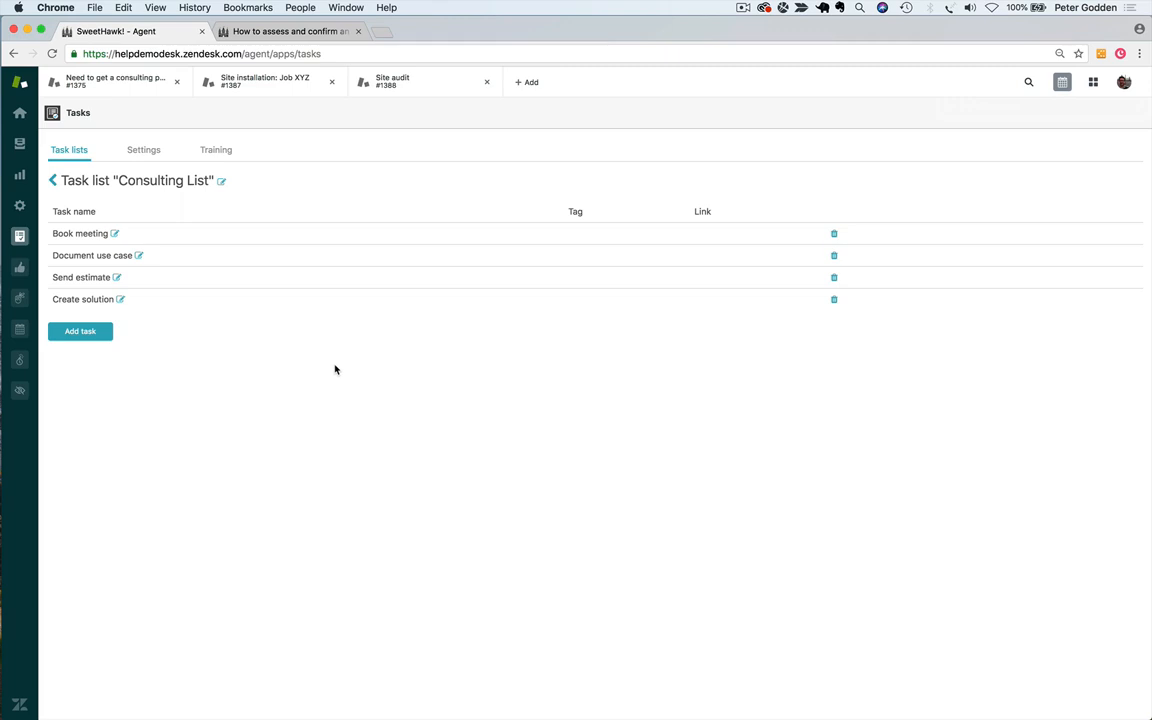
Start a new trigger in the admin settings, reload its blank form, and name it "Auto add consulting task list"
{"action": "left_click", "coordinate": [20, 206]}
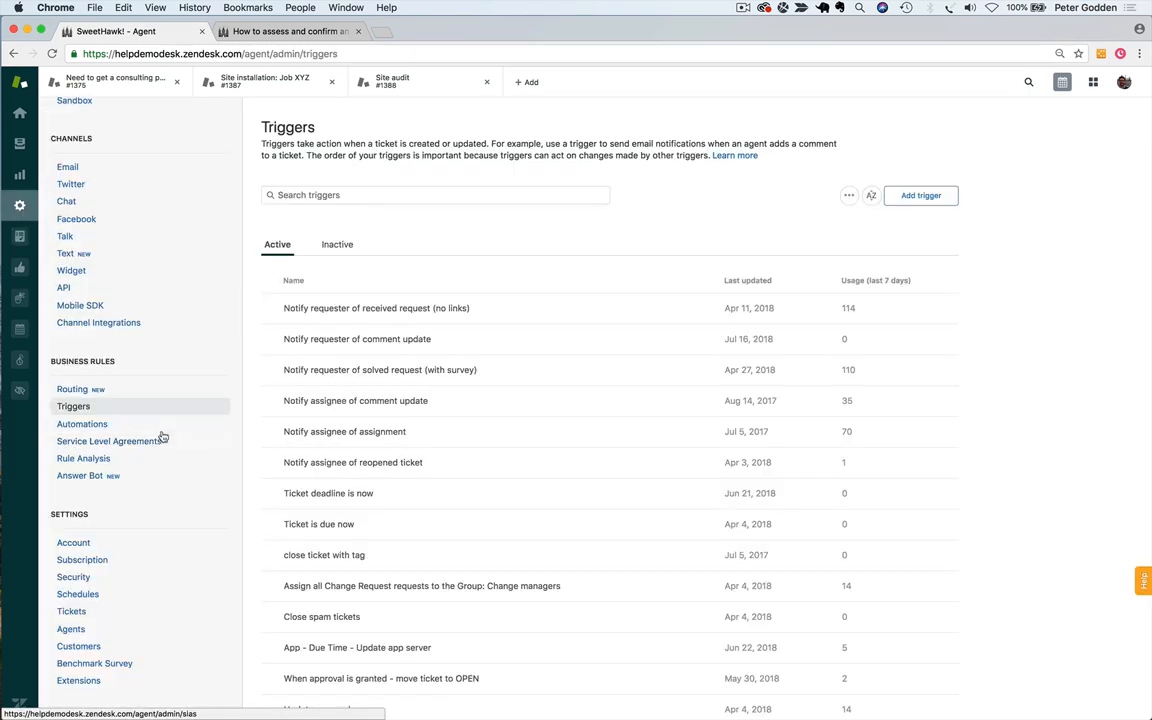
{"action": "left_click", "coordinate": [936, 199]}
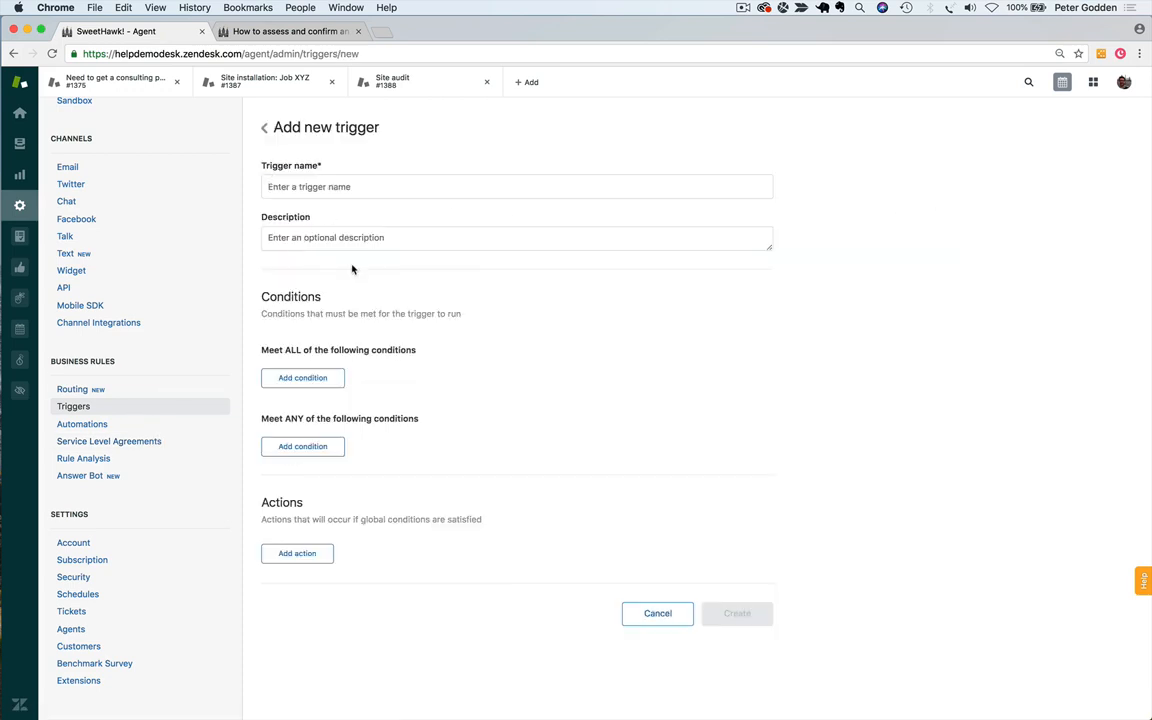
{"action": "left_click", "coordinate": [52, 55]}
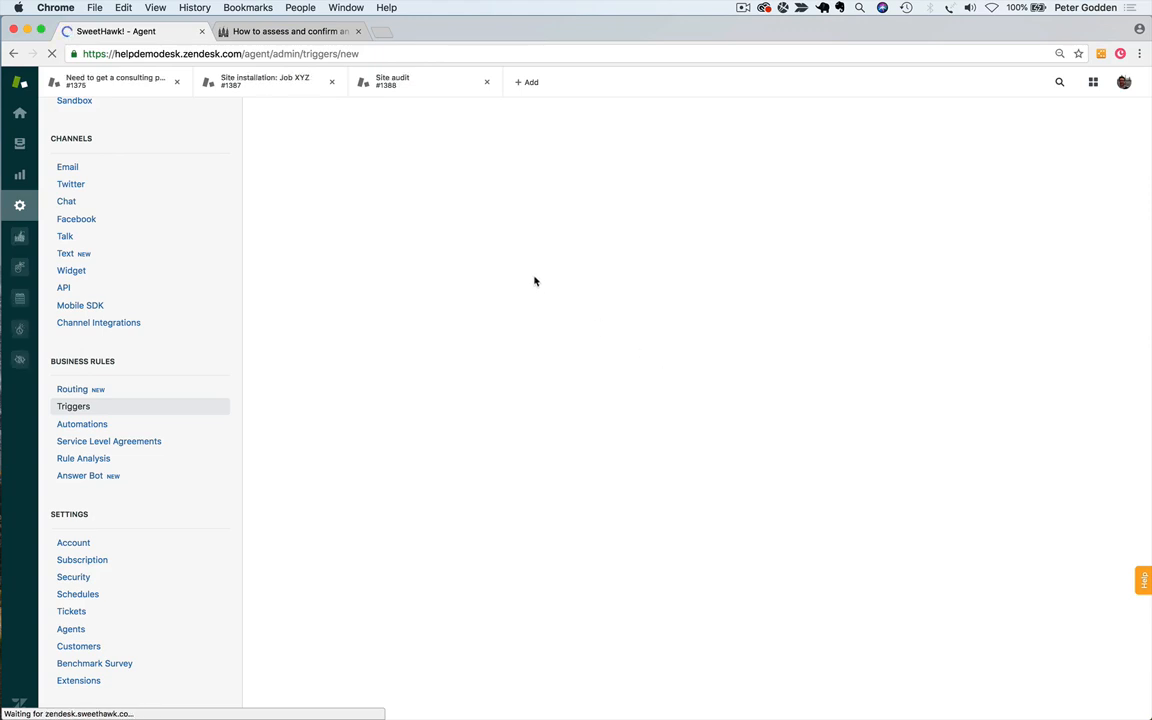
{"action": "left_click", "coordinate": [322, 186]}
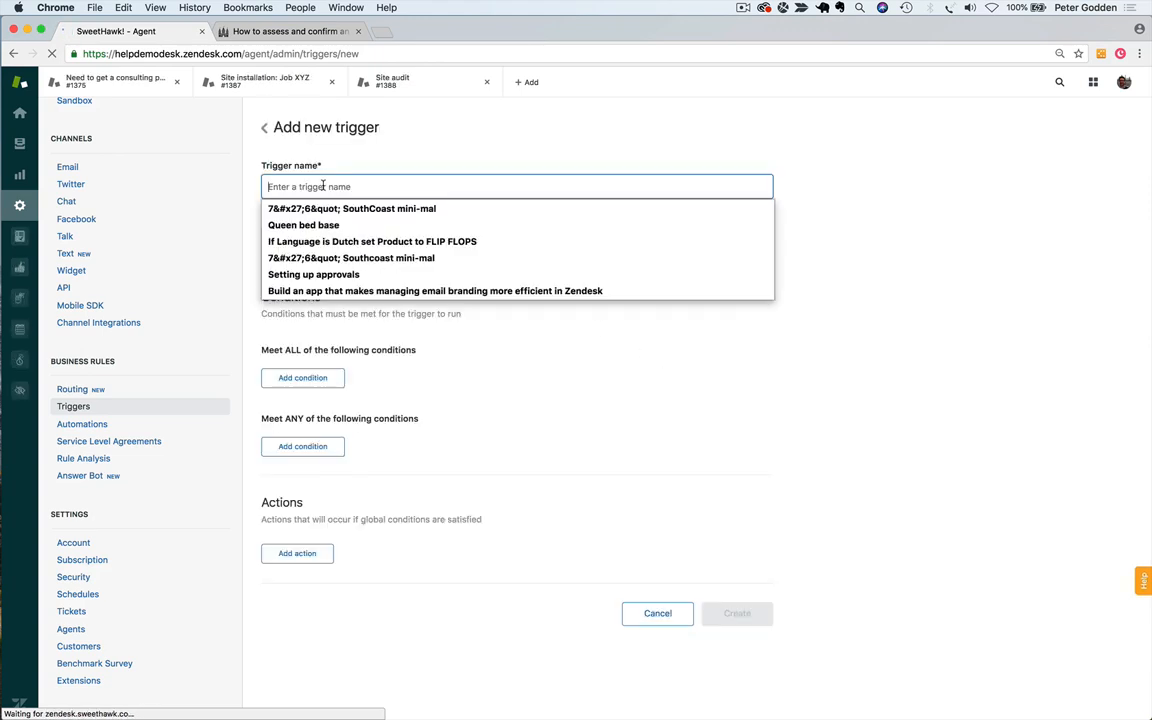
{"action": "type", "text": "A"}
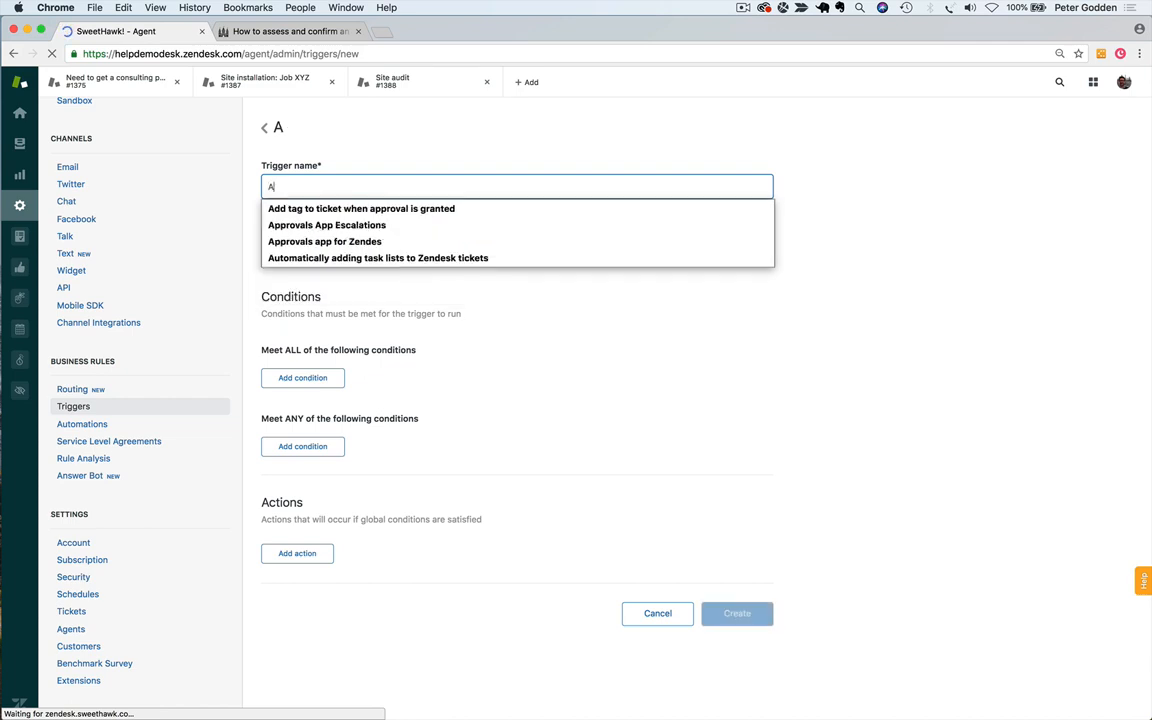
{"action": "type", "text": "uto add co"}
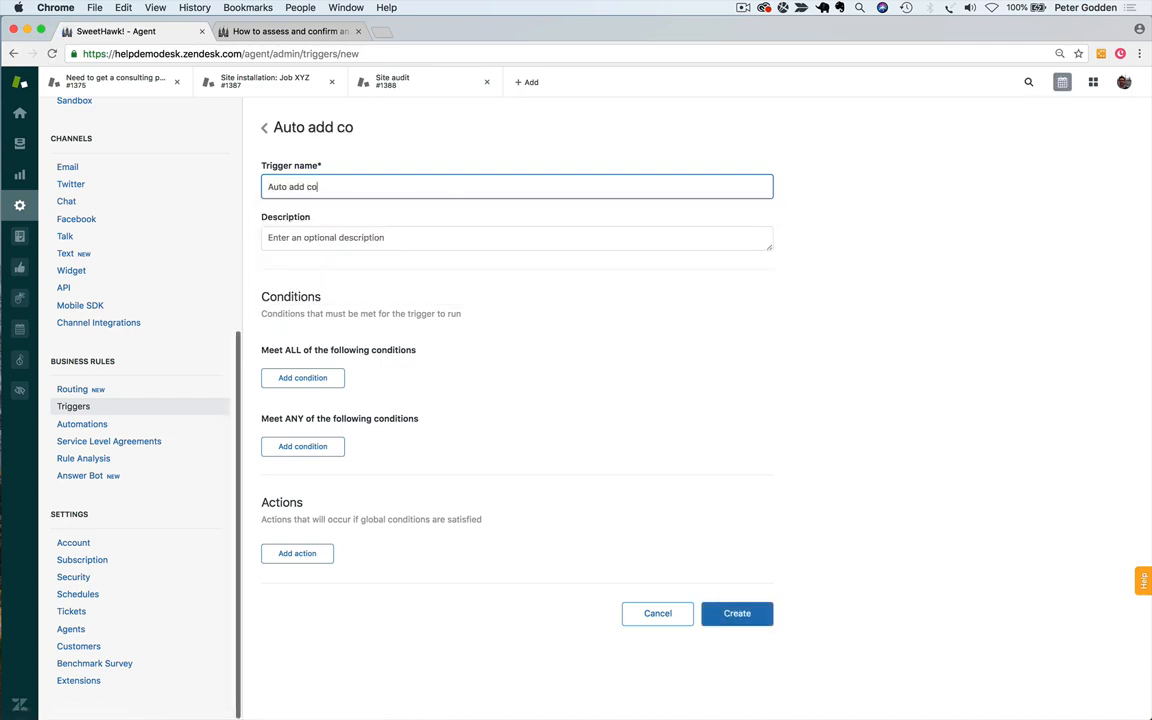
{"action": "type", "text": "nsiuylt"}
{"action": "key", "text": "BackSpace"}
{"action": "key", "text": "BackSpace"}
{"action": "key", "text": "BackSpace"}
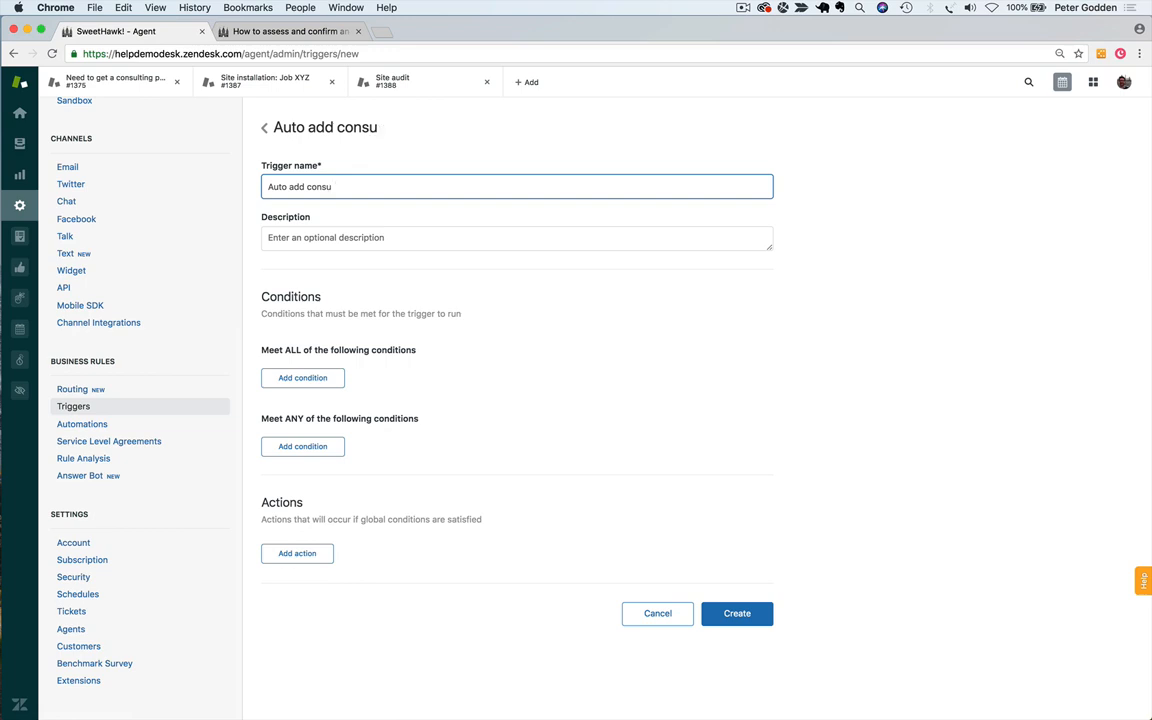
{"action": "type", "text": "lting task list"}
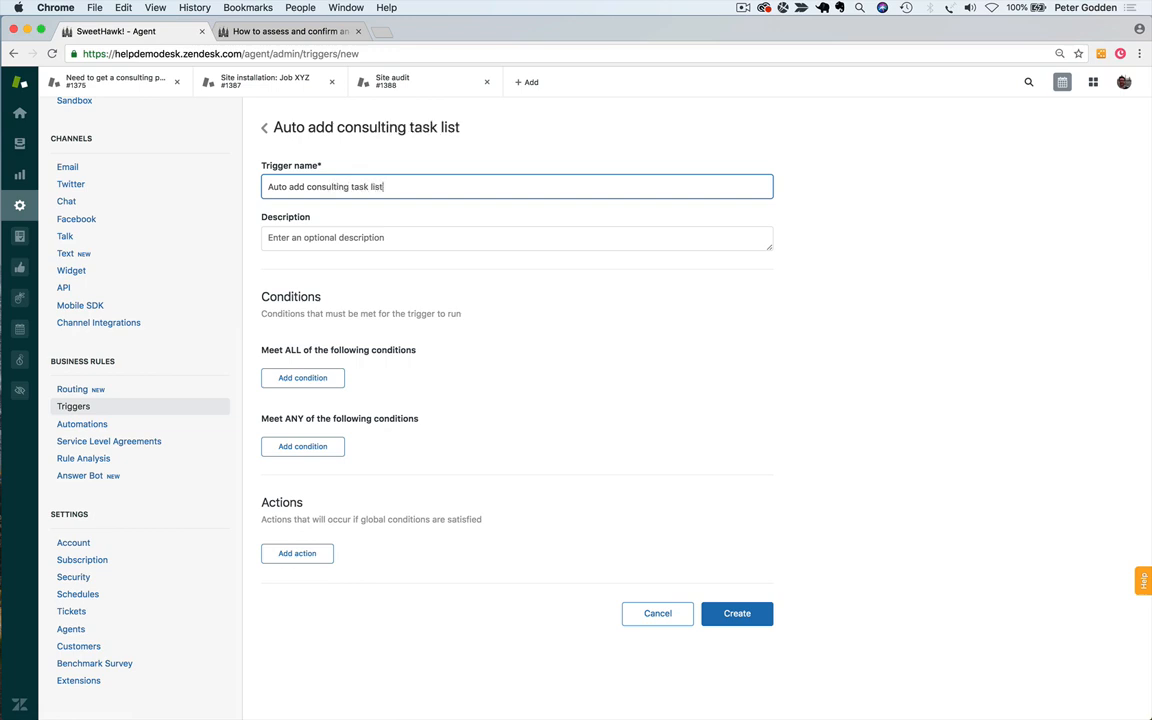
Add a condition under "Meet ALL of the following conditions" requiring that Ticket Is Updated
{"action": "left_click", "coordinate": [322, 377]}
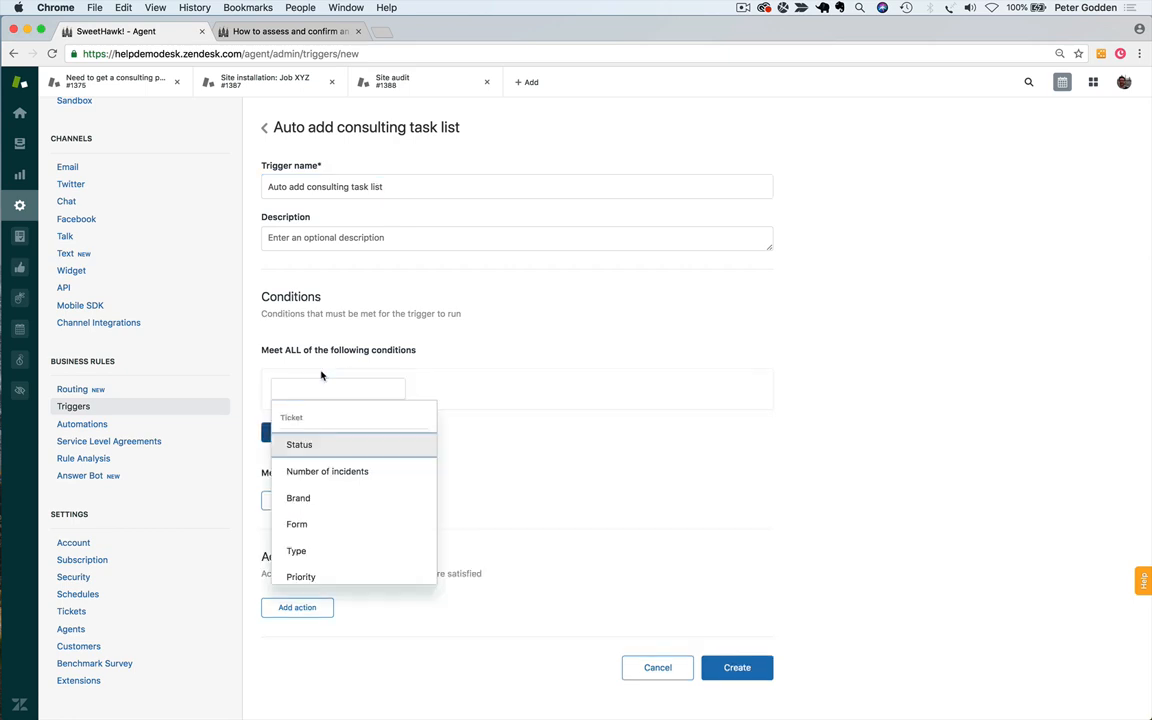
{"action": "type", "text": "ticket"}
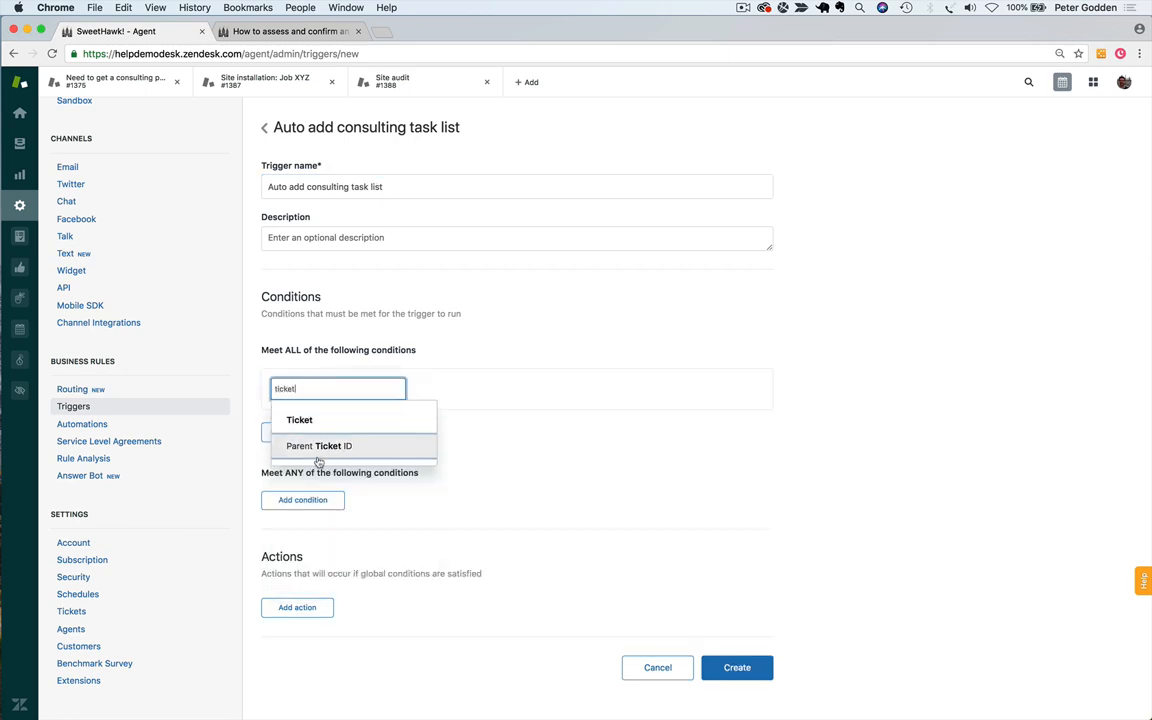
{"action": "left_click", "coordinate": [305, 420]}
{"action": "left_click", "coordinate": [530, 455]}
Add a second required condition that Tags contains at least one of the following: consulting_list
{"action": "left_click", "coordinate": [298, 438]}
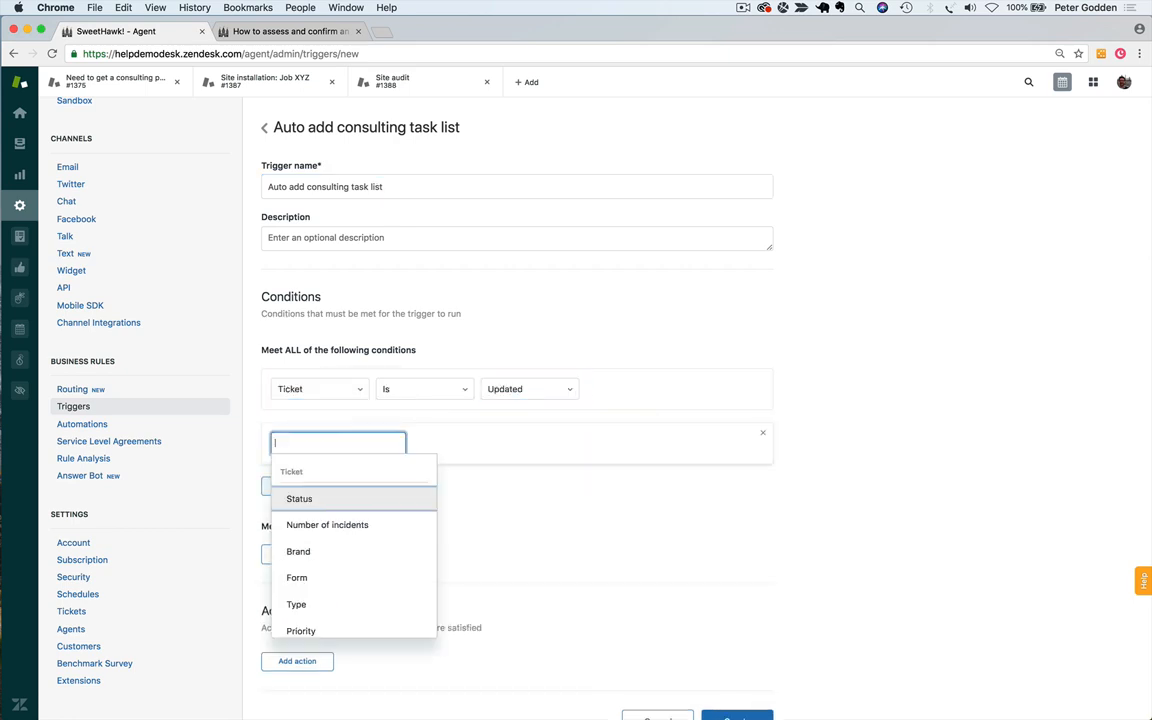
{"action": "type", "text": "tags"}
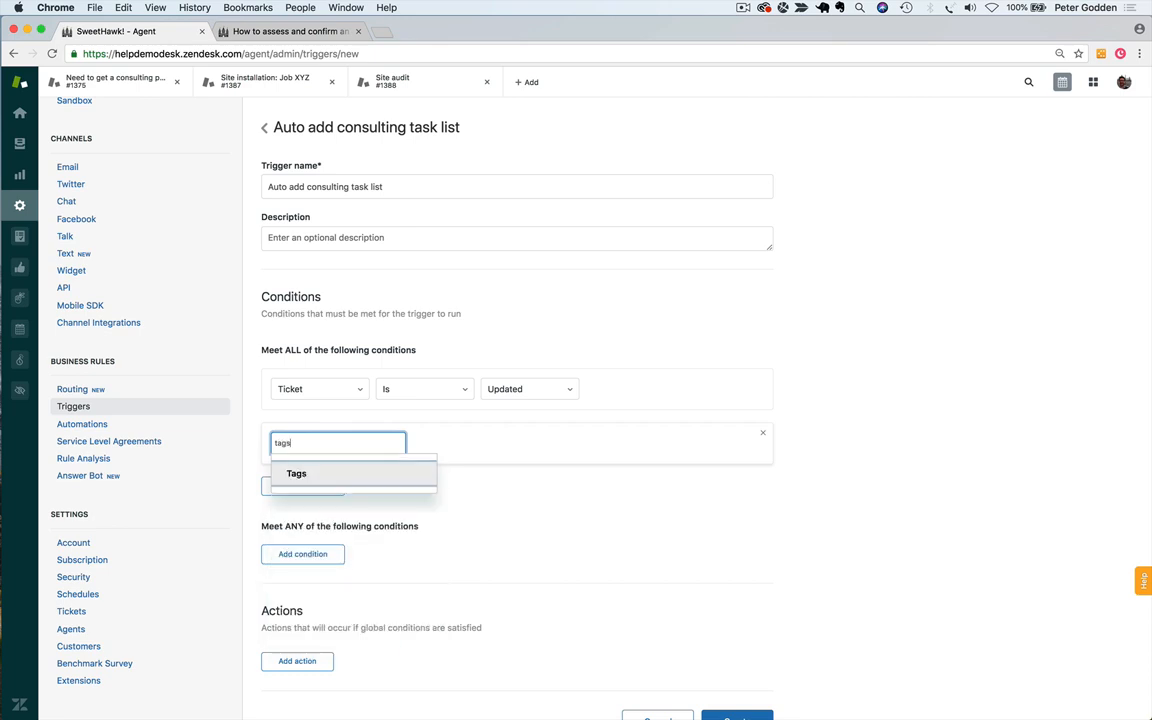
{"action": "left_click", "coordinate": [293, 473]}
{"action": "left_click", "coordinate": [473, 481]}
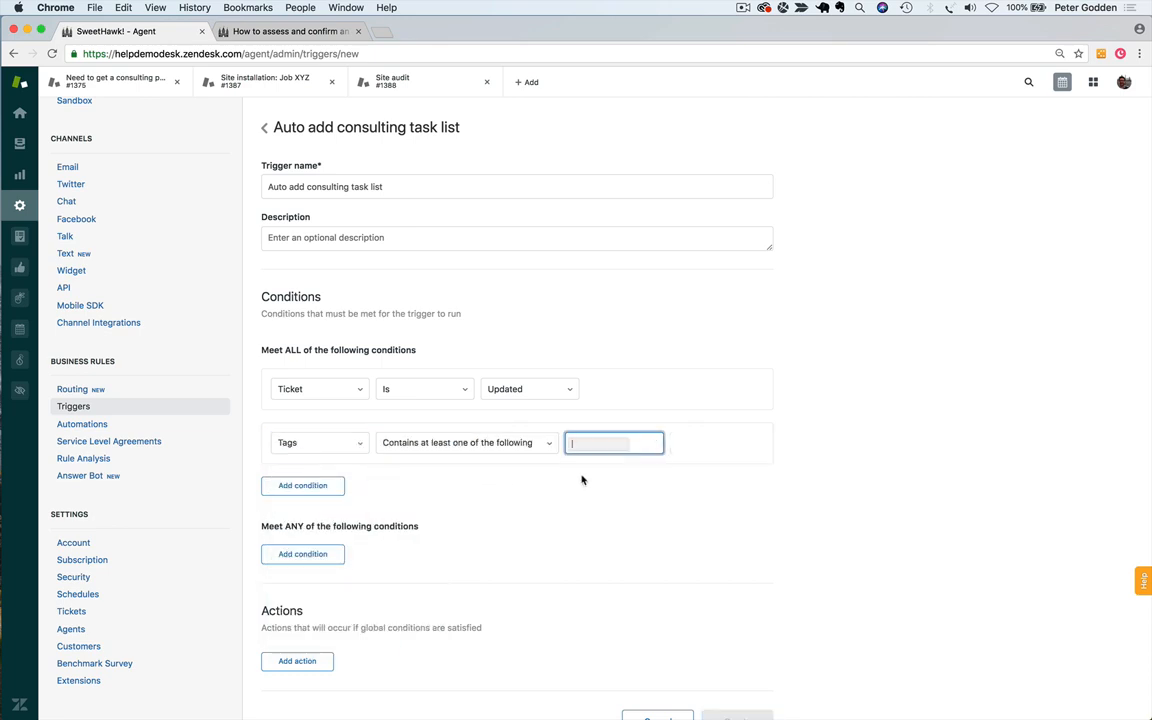
{"action": "type", "text": "consulting"}
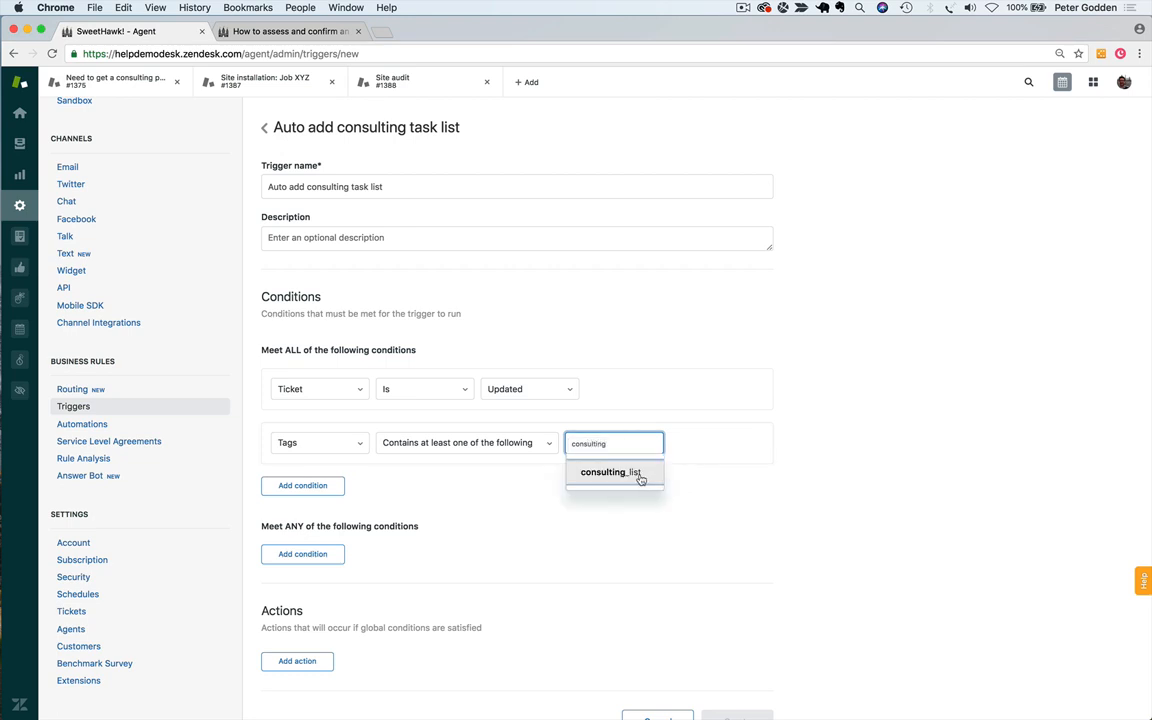
{"action": "left_click", "coordinate": [640, 475]}
{"action": "left_click", "coordinate": [751, 493]}
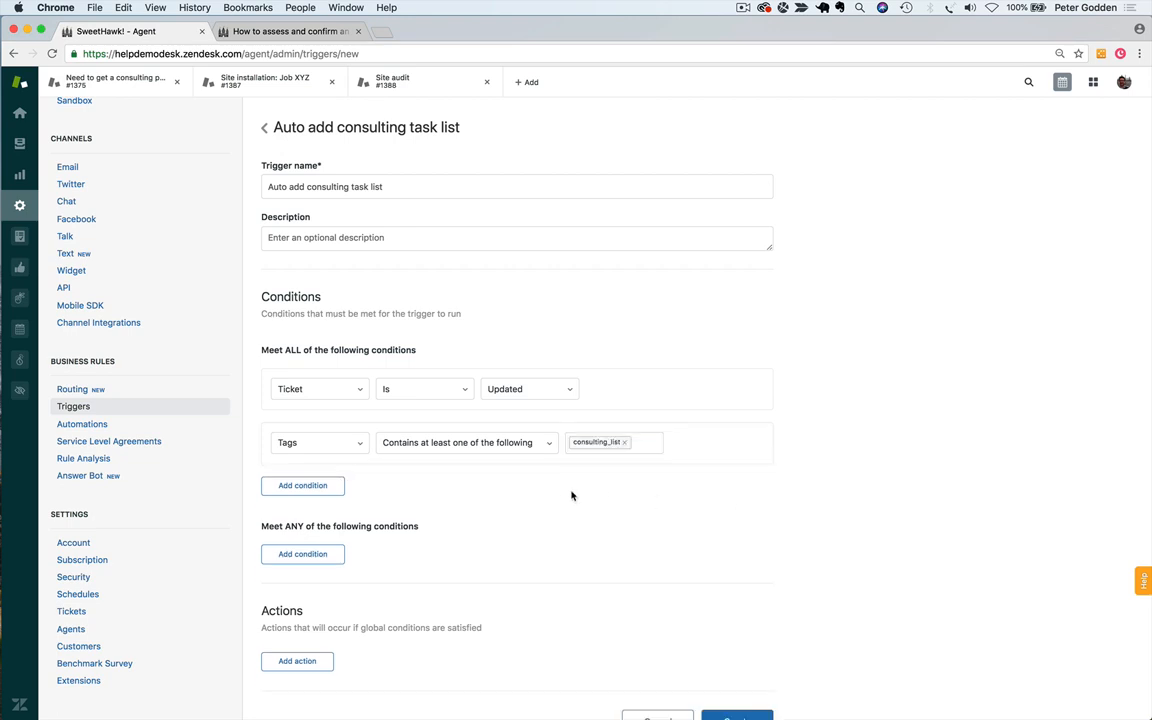
Add a Notify target action using "Add task list: Consulting List" and remove its empty URL parameter
{"action": "scroll", "coordinate": [573, 508], "scroll_direction": "down", "scroll_amount": 1}
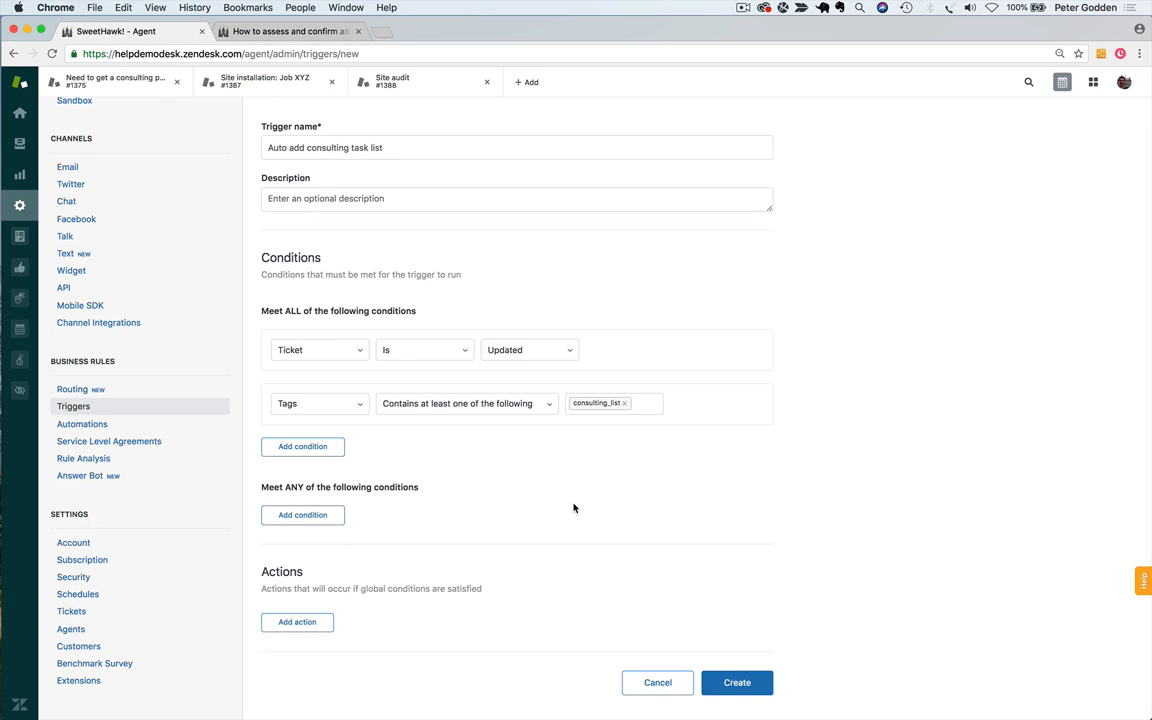
{"action": "left_click", "coordinate": [294, 619]}
{"action": "type", "text": "tar"}
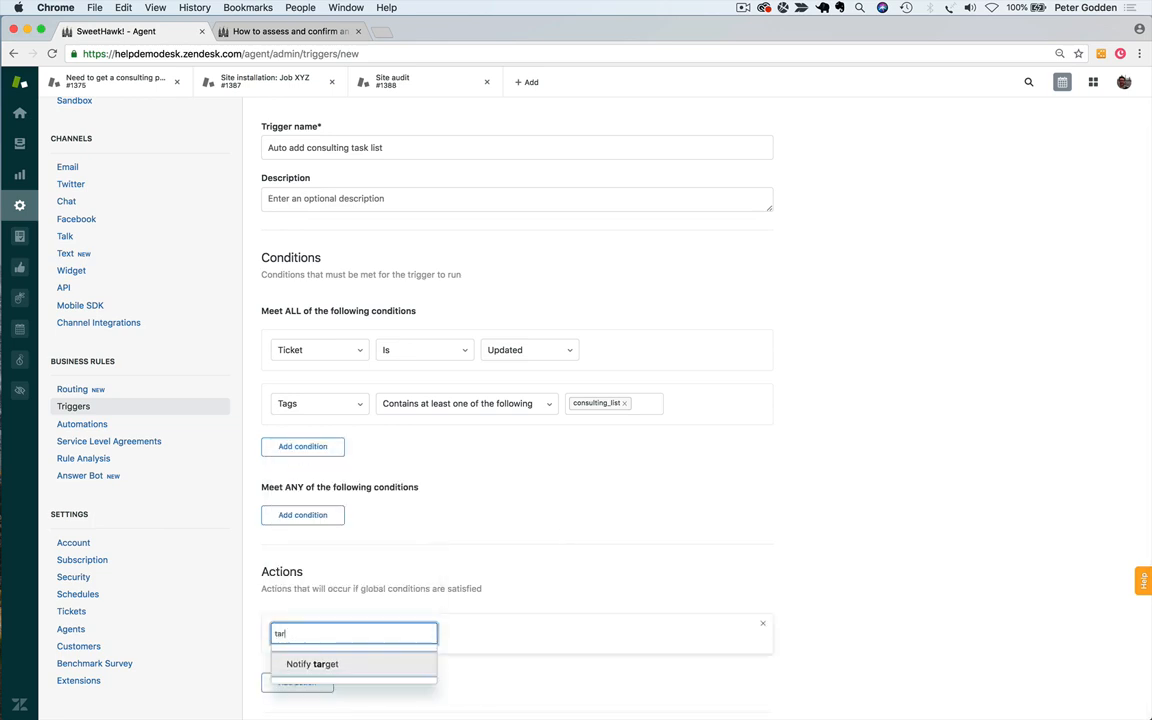
{"action": "left_click", "coordinate": [314, 665]}
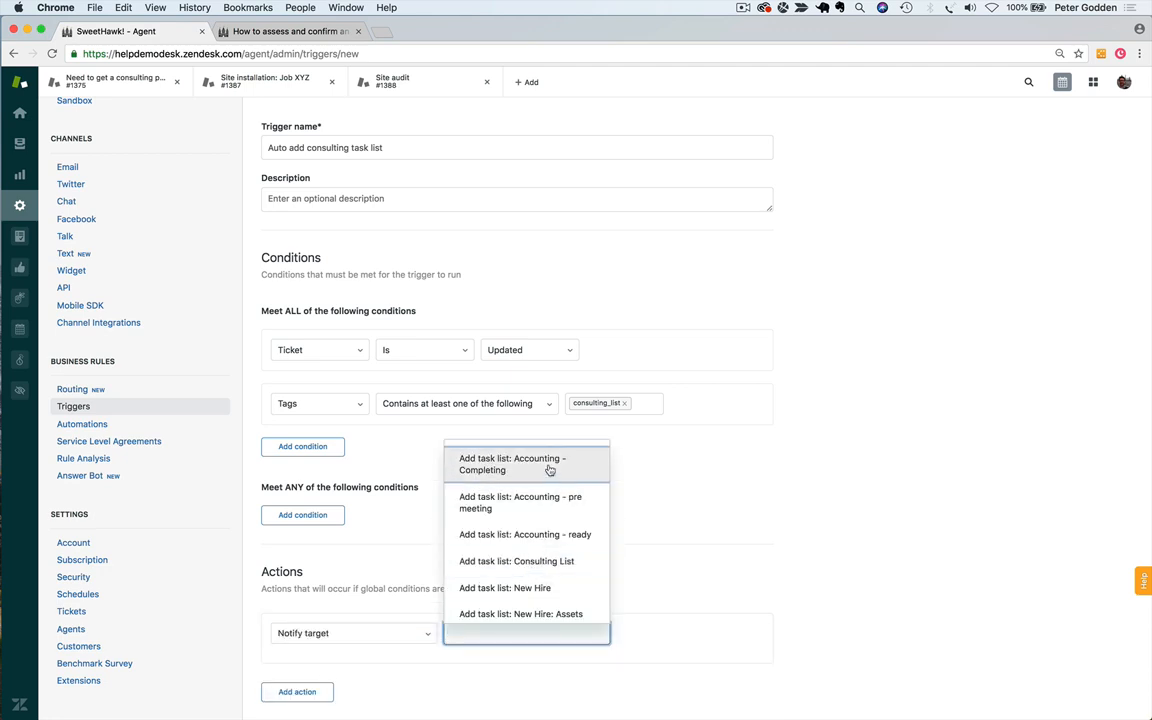
{"action": "left_click", "coordinate": [547, 566]}
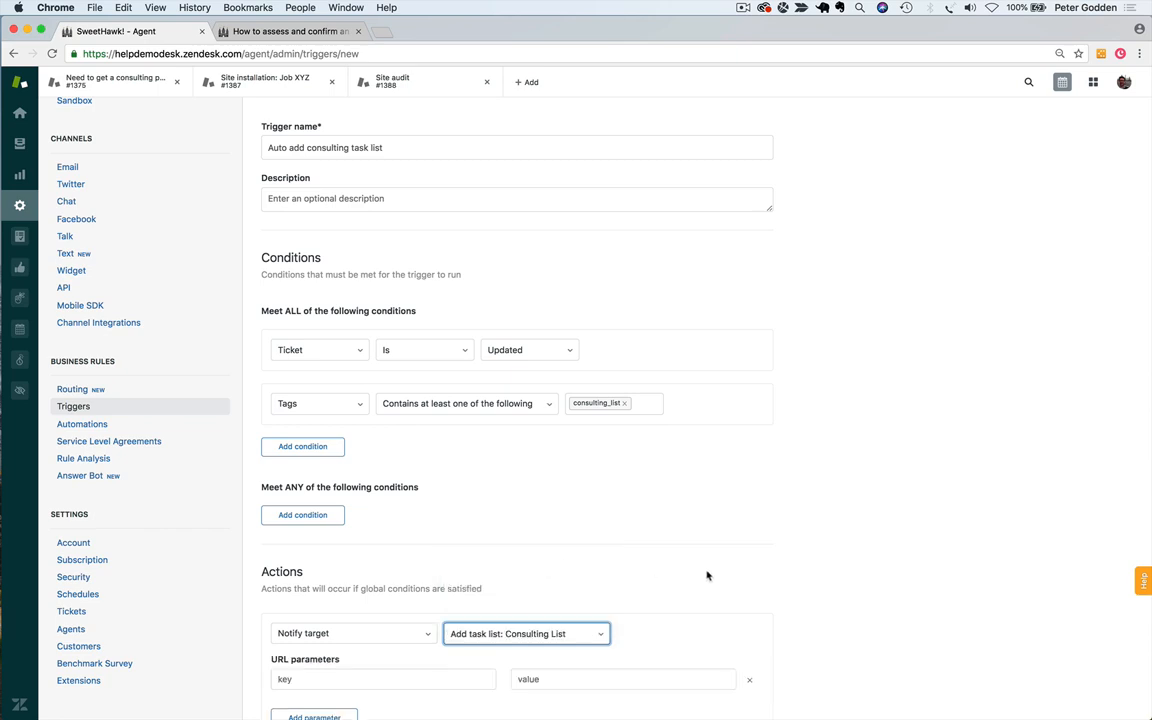
{"action": "scroll", "coordinate": [730, 578], "scroll_direction": "down", "scroll_amount": 3}
{"action": "left_click", "coordinate": [752, 510]}
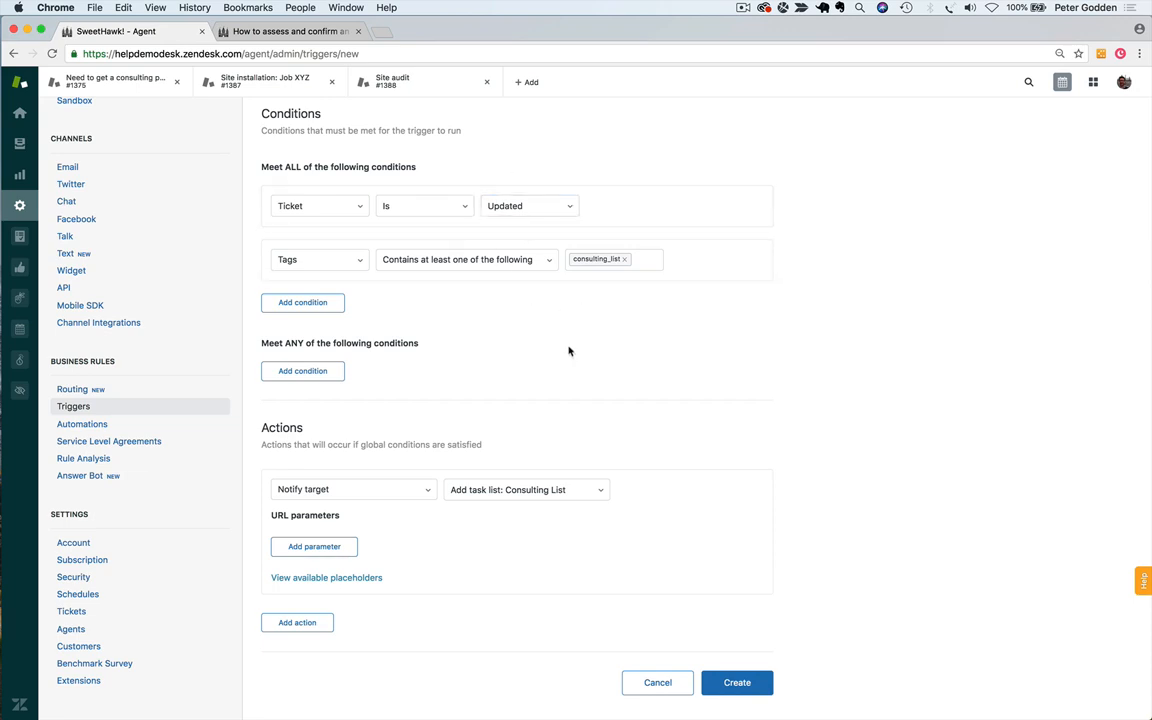
Add a second trigger action, Remove tags, that removes the consulting_list tag
{"action": "left_click", "coordinate": [306, 623]}
{"action": "scroll", "coordinate": [348, 571], "scroll_direction": "down", "scroll_amount": 3}
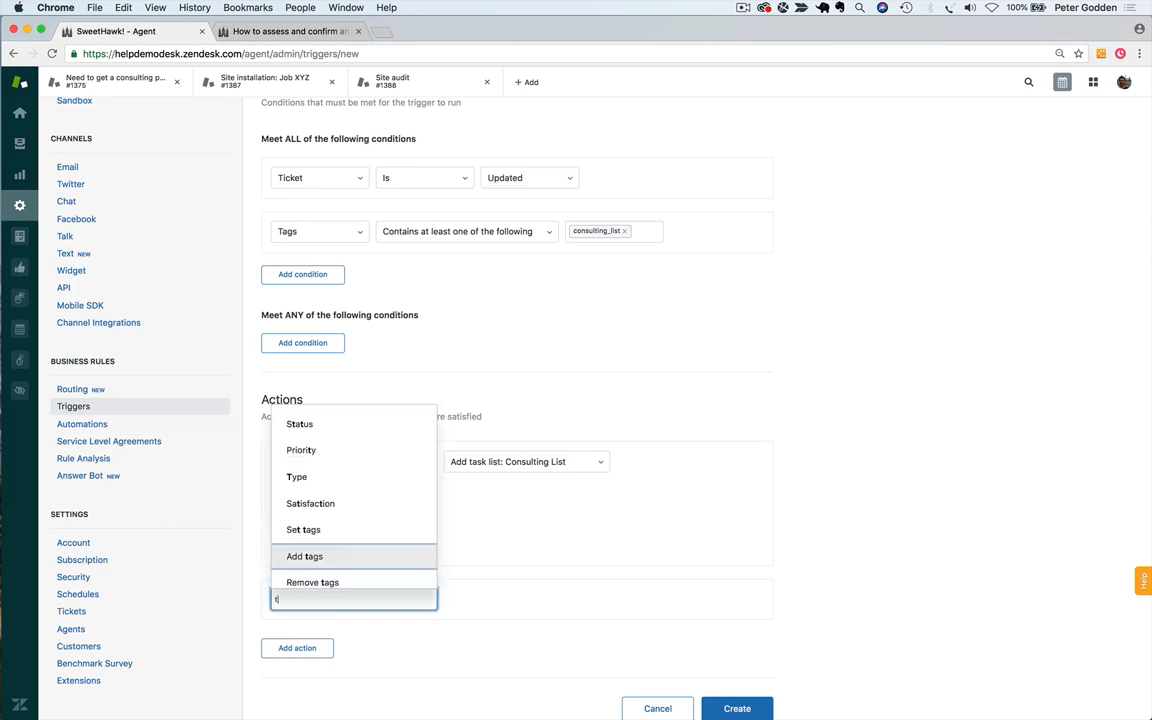
{"action": "type", "text": "tags"}
{"action": "left_click", "coordinate": [313, 684]}
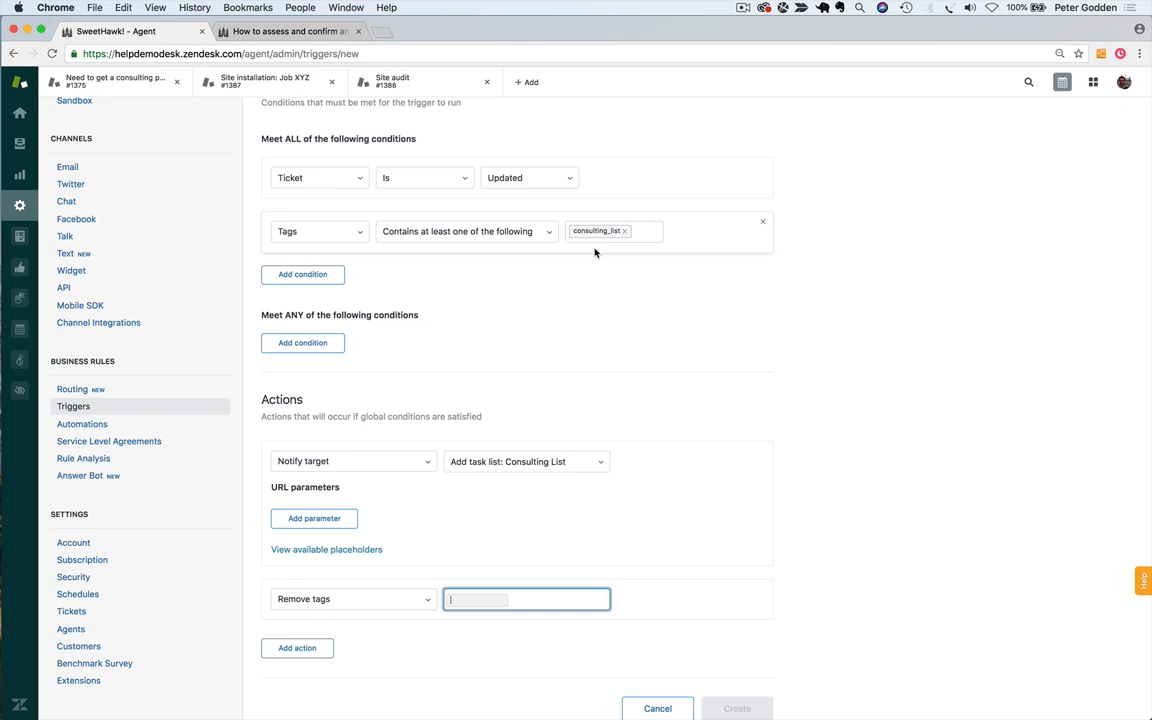
{"action": "type", "text": "consu"}
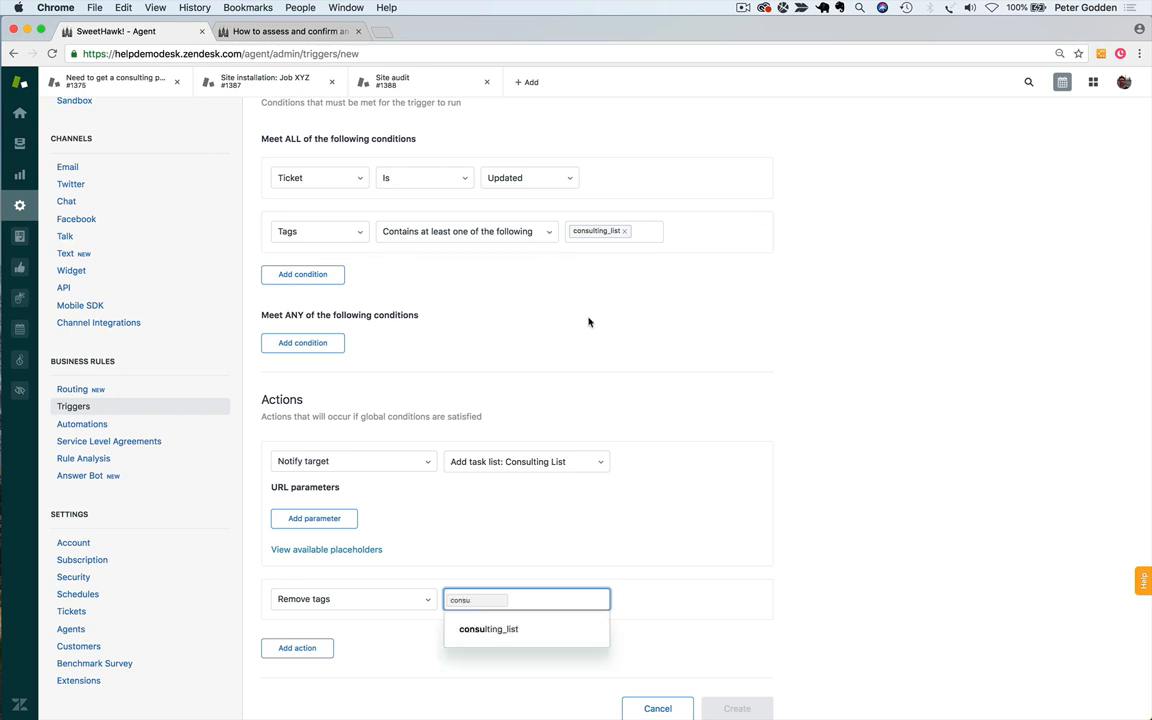
{"action": "left_click", "coordinate": [500, 630]}
{"action": "left_click", "coordinate": [678, 638]}
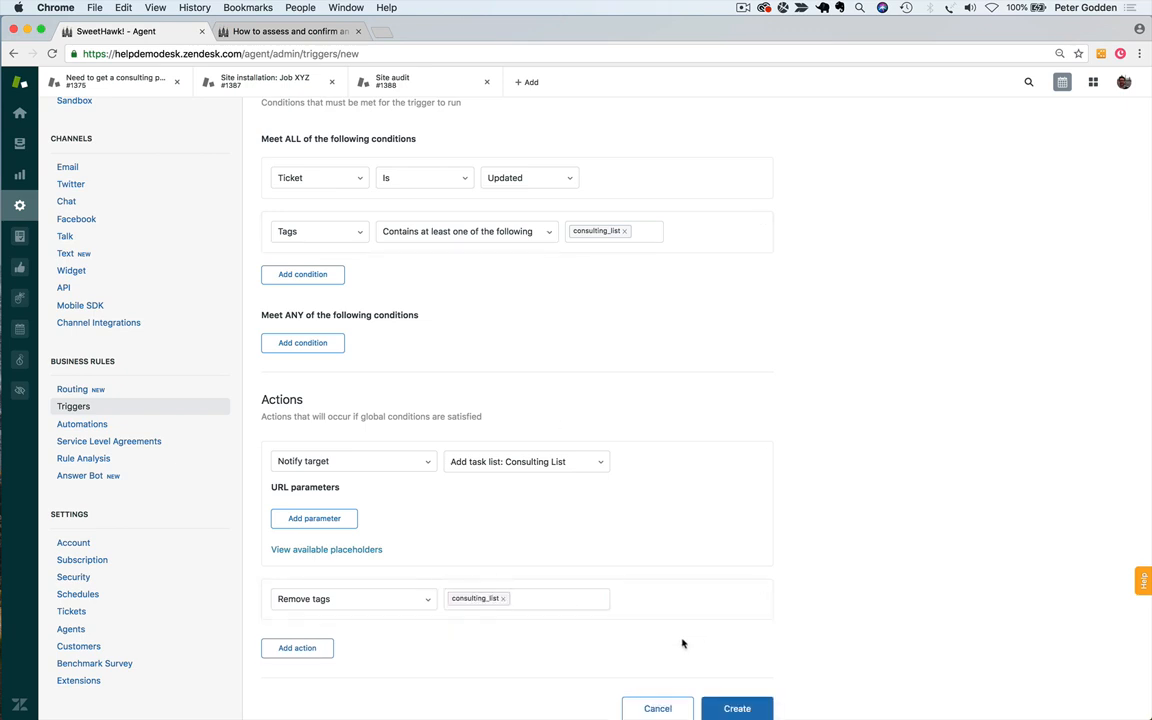
Create the trigger and add the consulting_list tag to the ticket about getting a consulting project going
{"action": "left_click", "coordinate": [748, 705]}
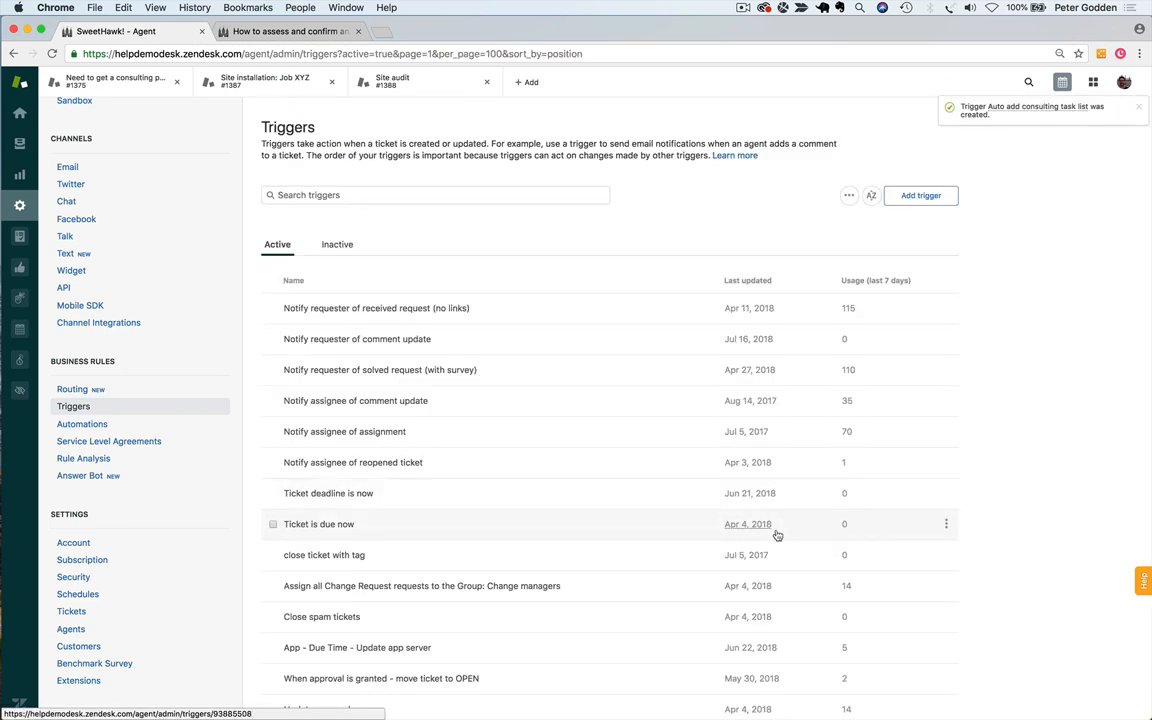
{"action": "left_click", "coordinate": [119, 83]}
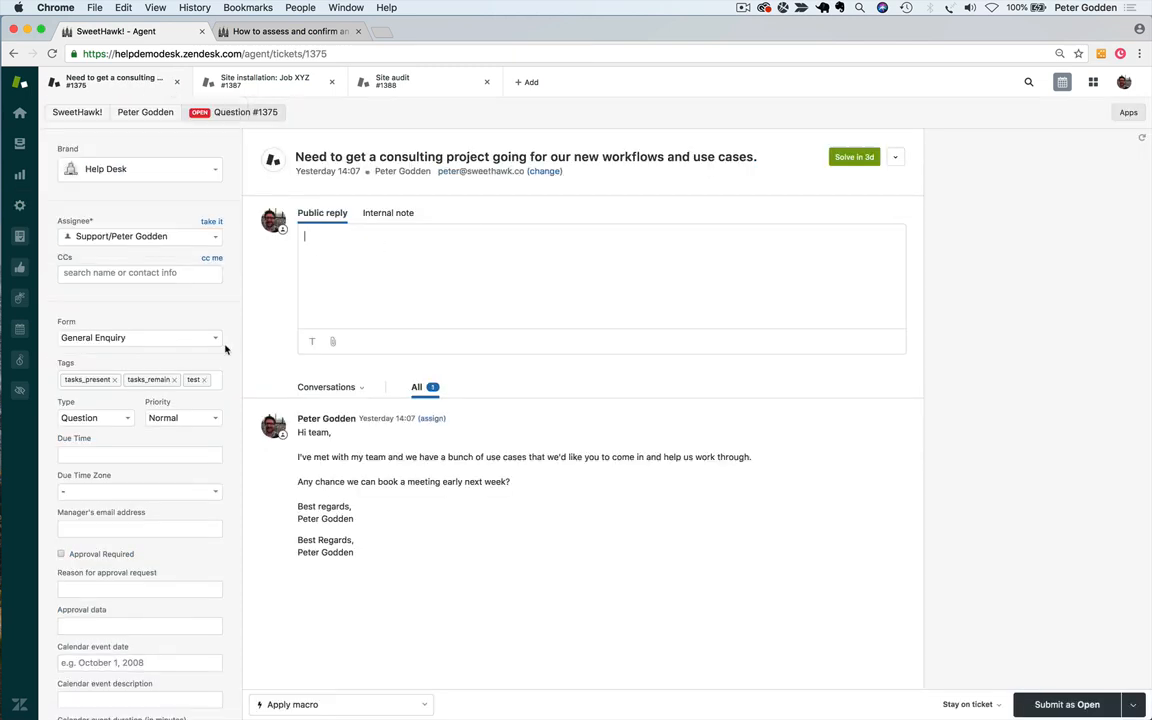
{"action": "left_click", "coordinate": [213, 387]}
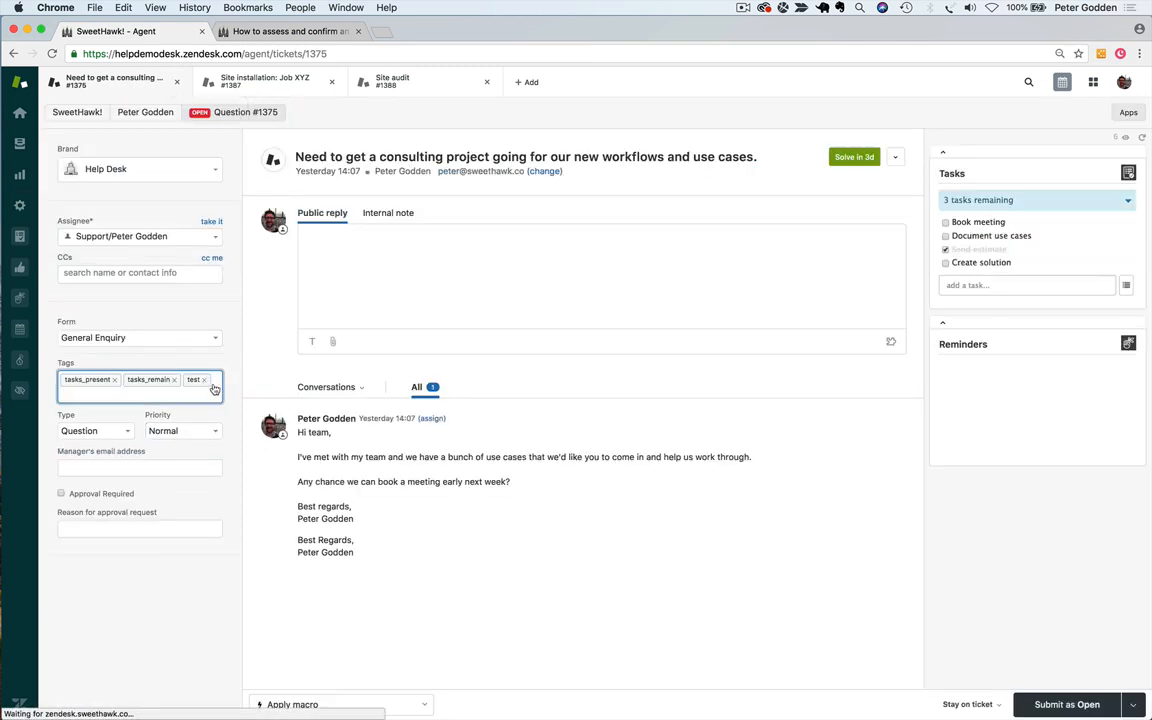
{"action": "type", "text": "consultin"}
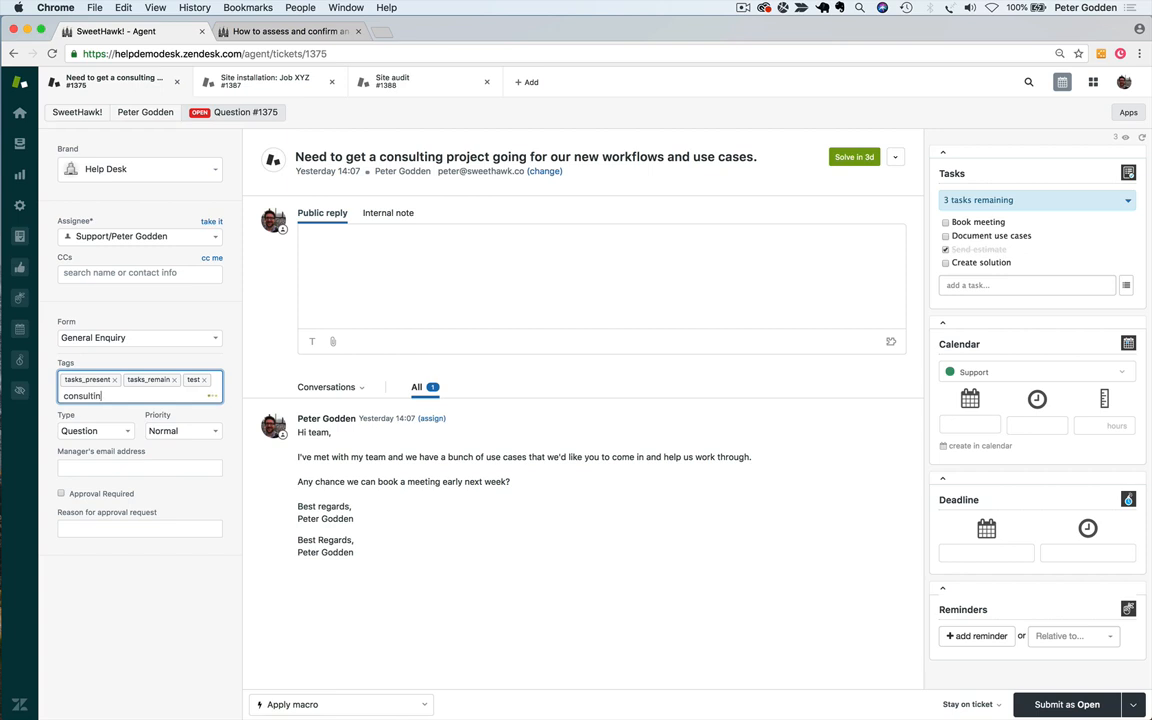
{"action": "type", "text": "g"}
{"action": "key", "text": "Return"}
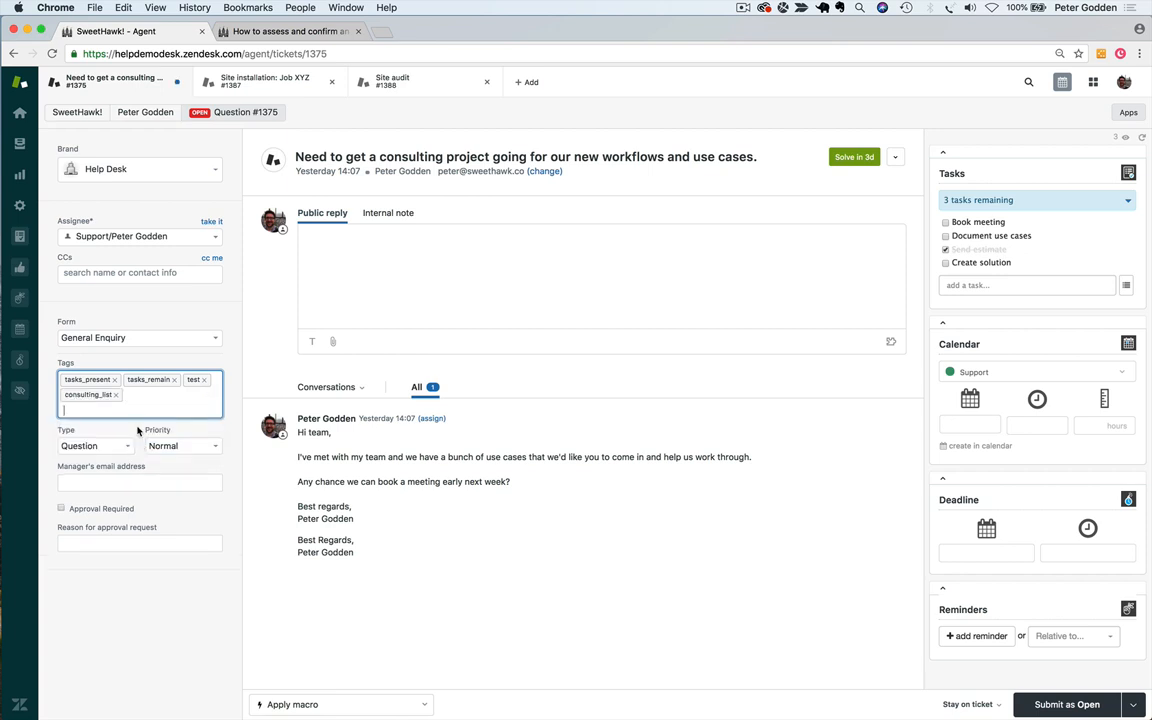
Delete all existing tasks from the consulting project ticket and submit it as Open so the trigger runs
{"action": "left_click", "coordinate": [1126, 203]}
{"action": "left_click", "coordinate": [1108, 218]}
{"action": "left_click", "coordinate": [1129, 223]}
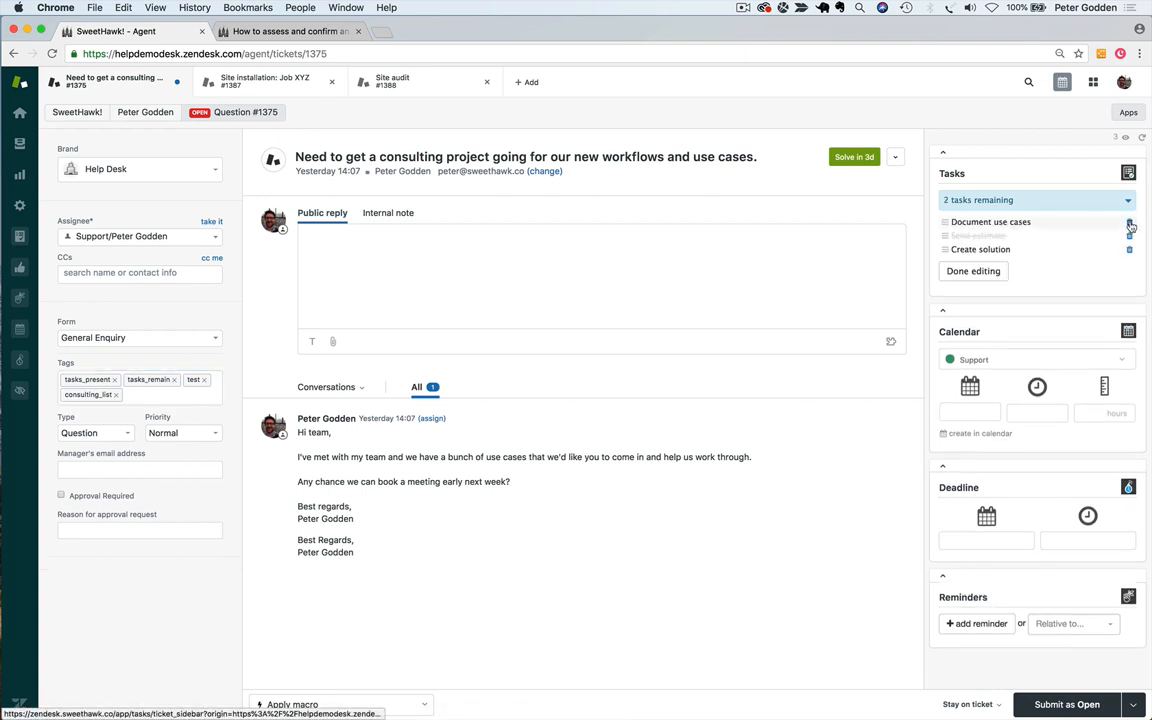
{"action": "left_click", "coordinate": [1130, 224]}
{"action": "left_click", "coordinate": [1130, 224]}
{"action": "left_click", "coordinate": [1130, 224]}
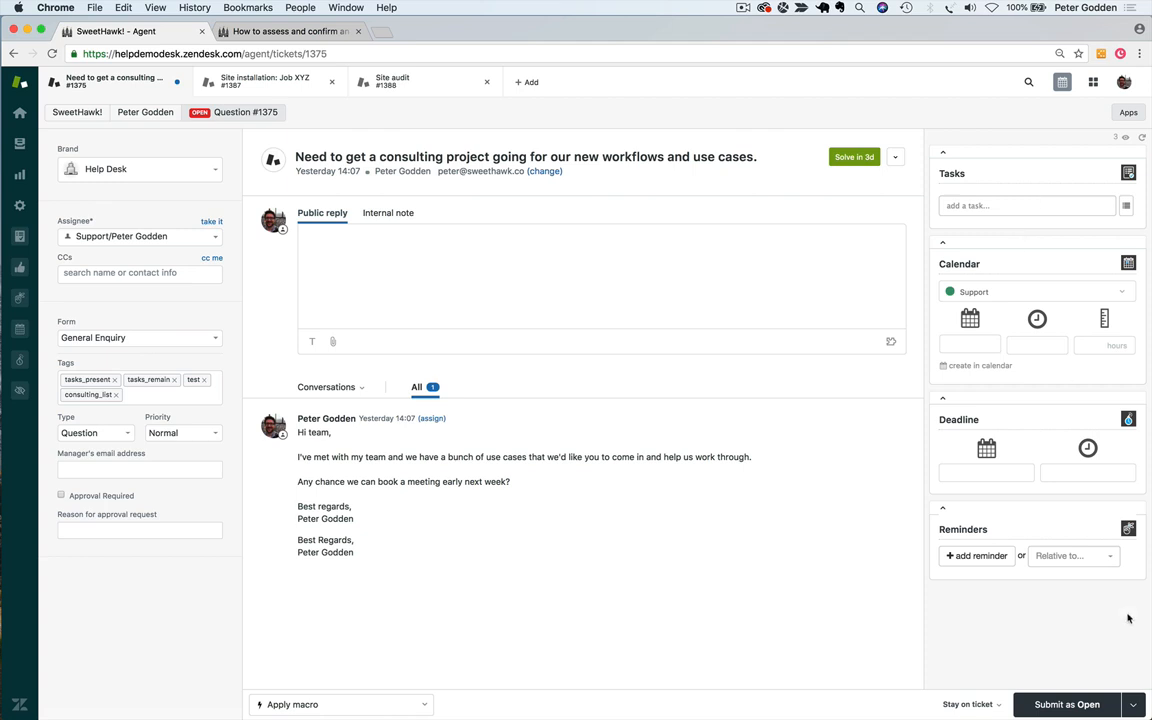
{"action": "left_click", "coordinate": [1064, 705]}
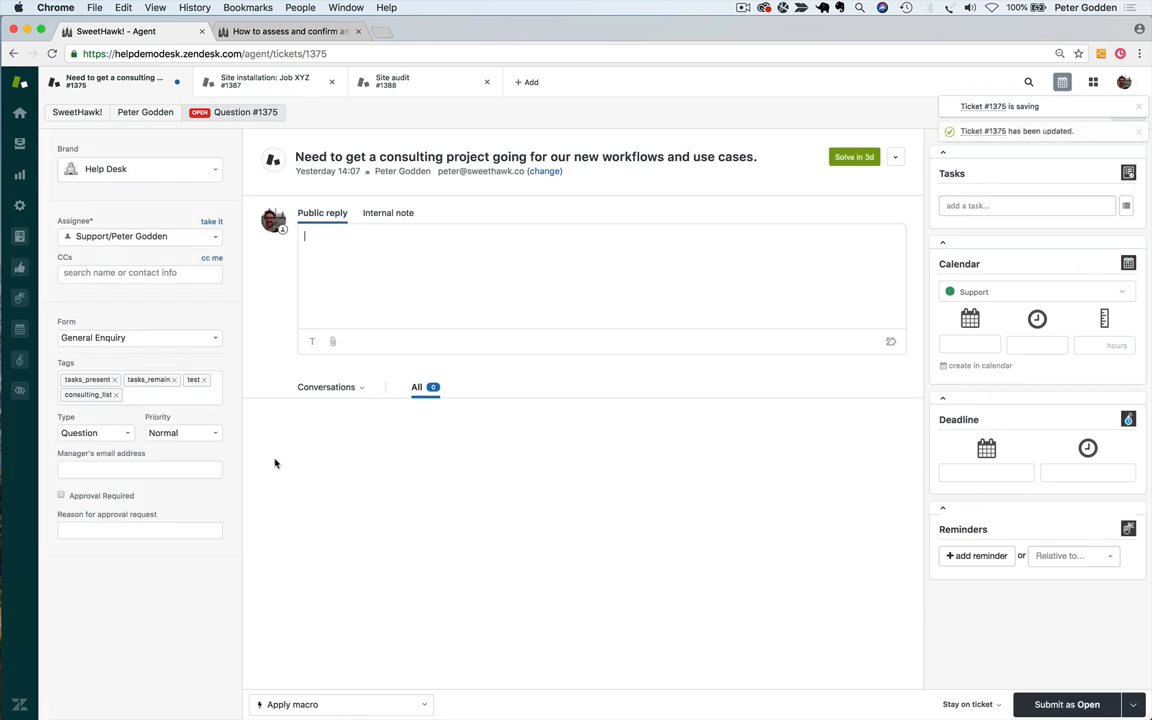
{"action": "left_click", "coordinate": [100, 387]}
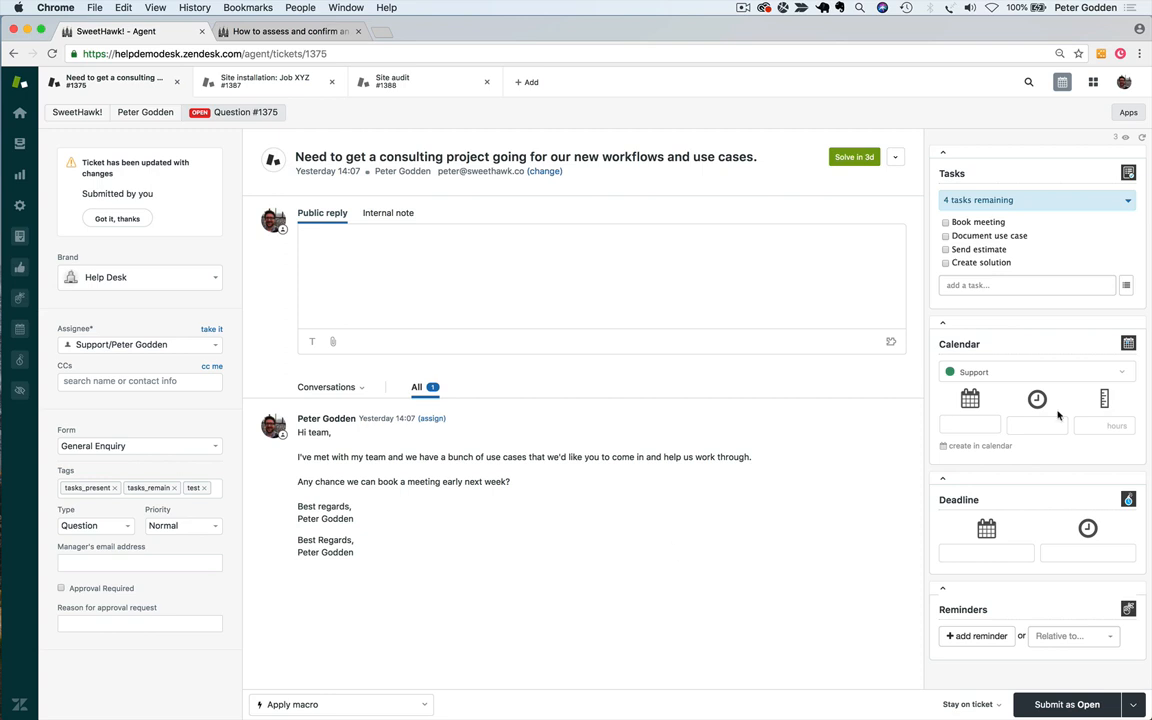
Look through the task lists that can be added manually to the ticket, including Consulting List, without choosing one
{"action": "left_click", "coordinate": [1125, 285]}
{"action": "left_click", "coordinate": [1116, 289]}
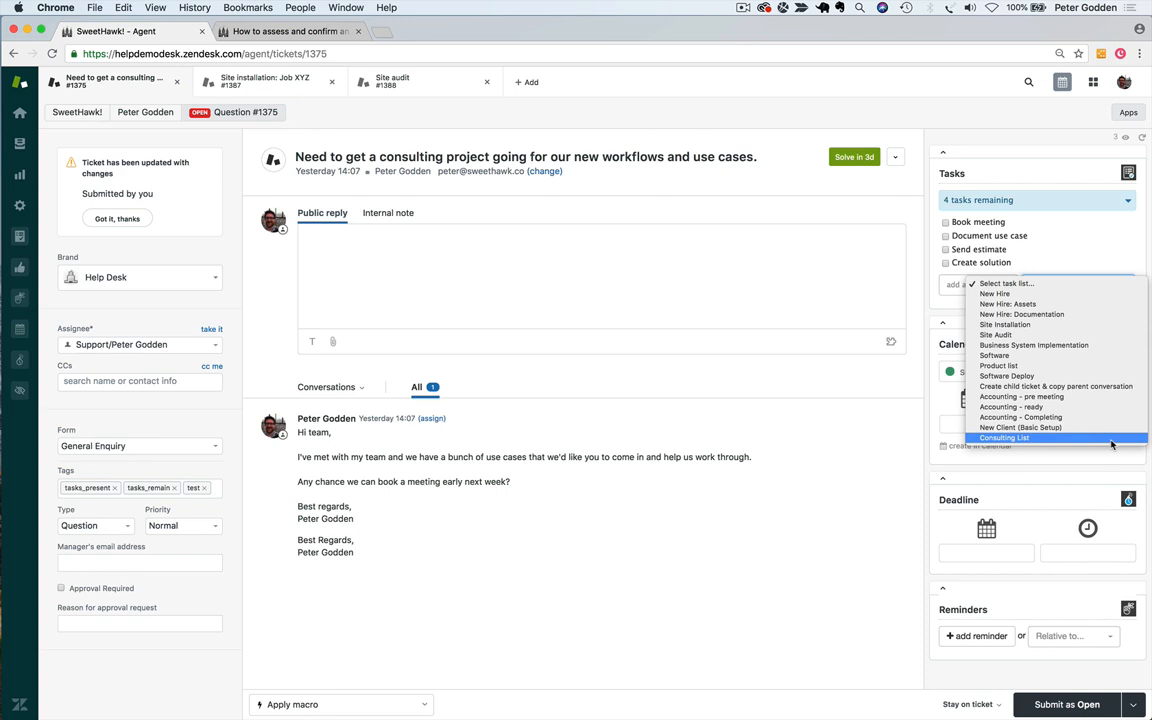
{"action": "left_click", "coordinate": [702, 522]}
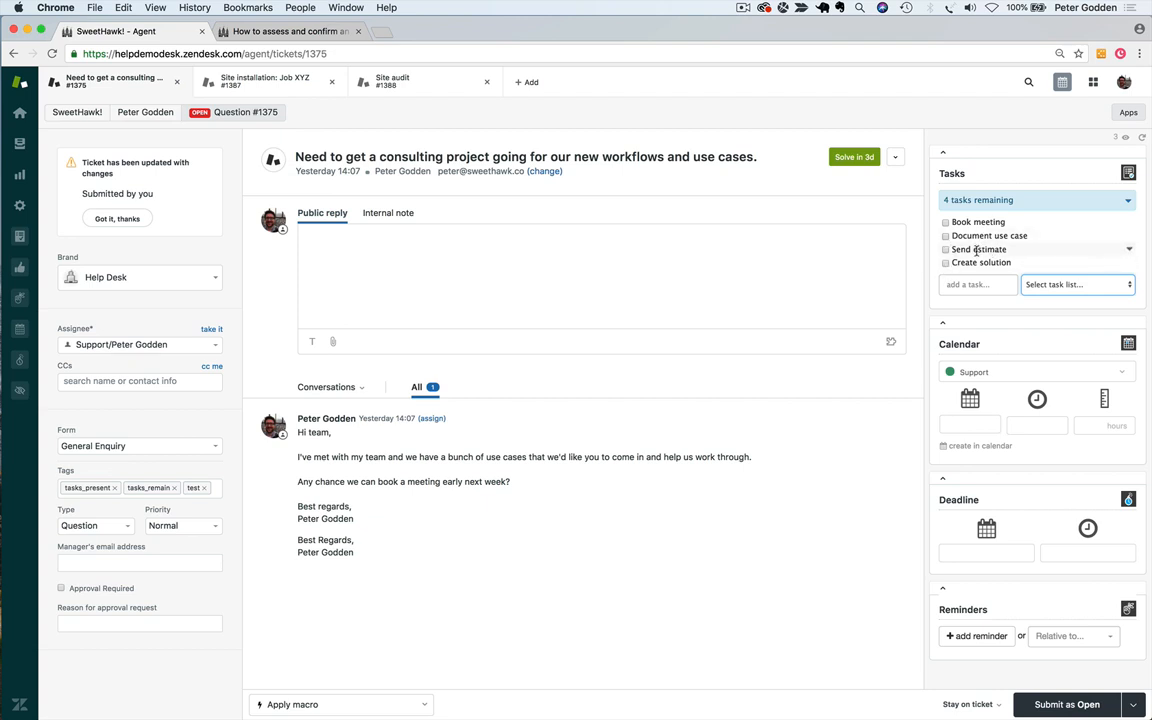
Open the Create solution task of the Consulting List template for editing and start its ticket data with an opening brace
{"action": "left_click", "coordinate": [22, 237]}
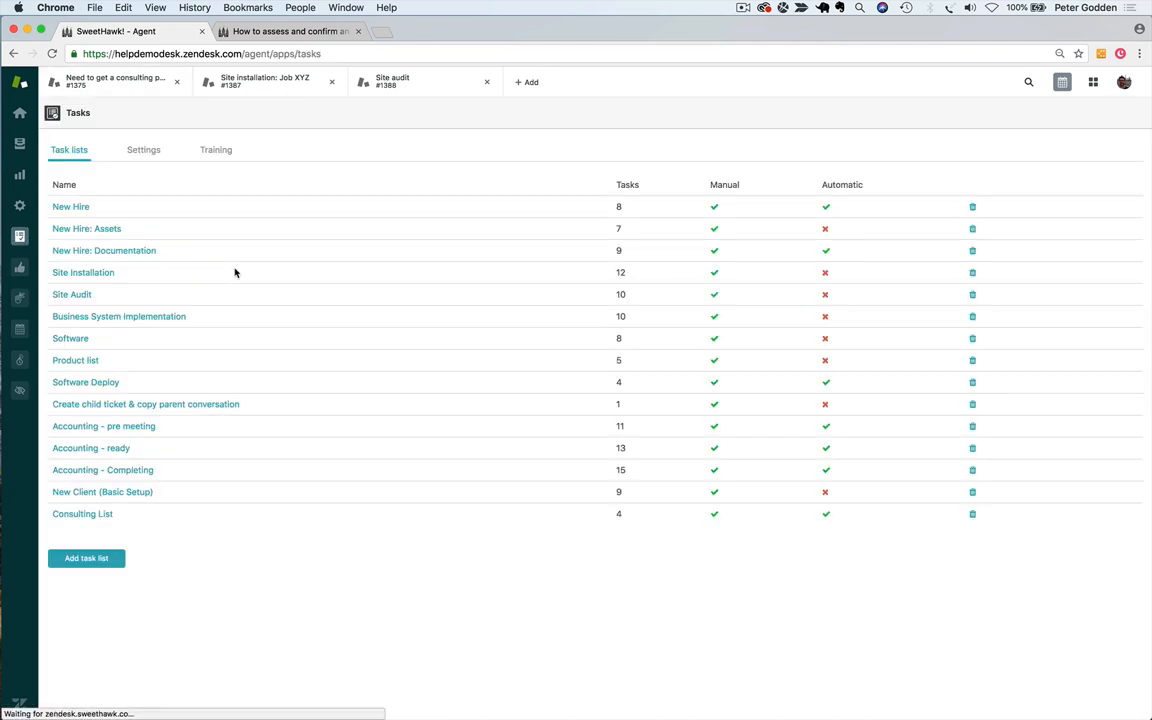
{"action": "left_click", "coordinate": [86, 514]}
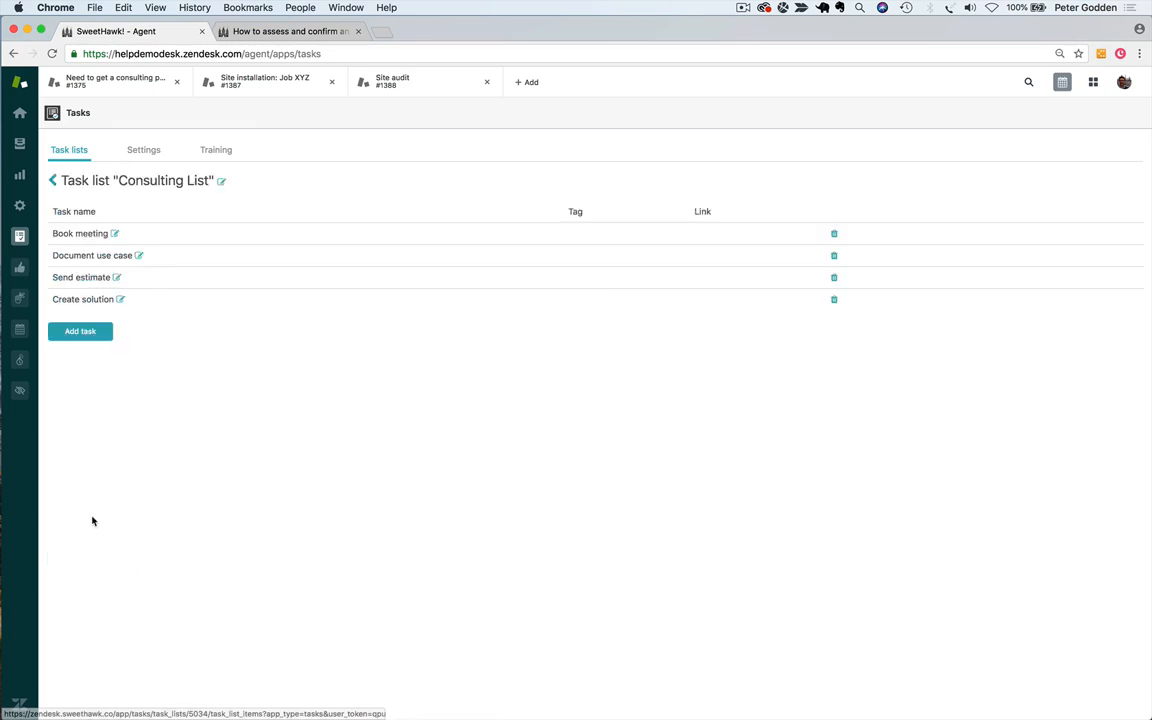
{"action": "left_click", "coordinate": [121, 300]}
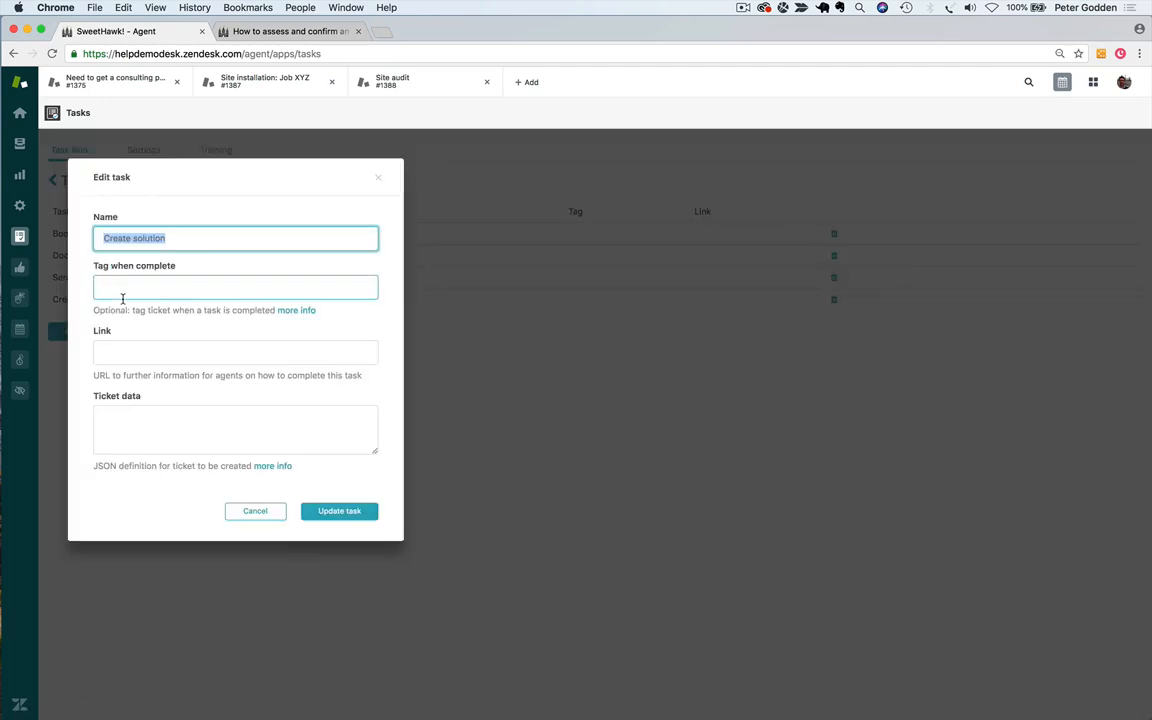
{"action": "left_click", "coordinate": [214, 443]}
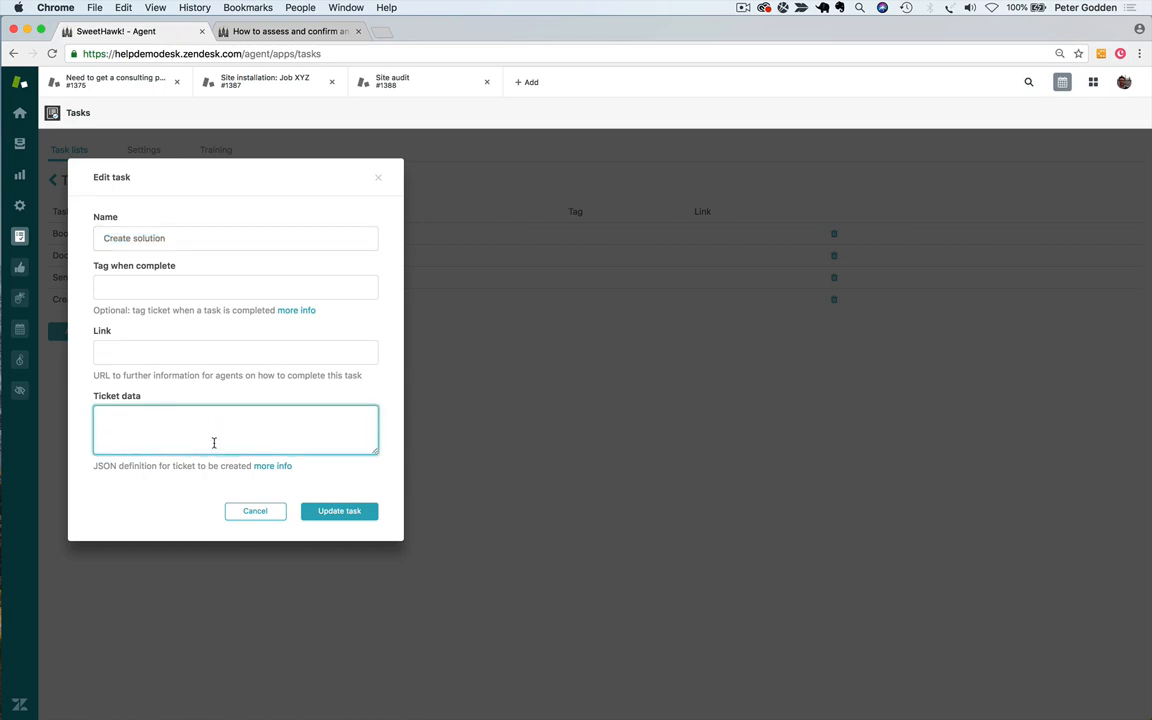
{"action": "type", "text": "{"}
Open the help article on automatic ticket creation for task list items and copy the "Printer fire" sample JSON
{"action": "left_click", "coordinate": [277, 468]}
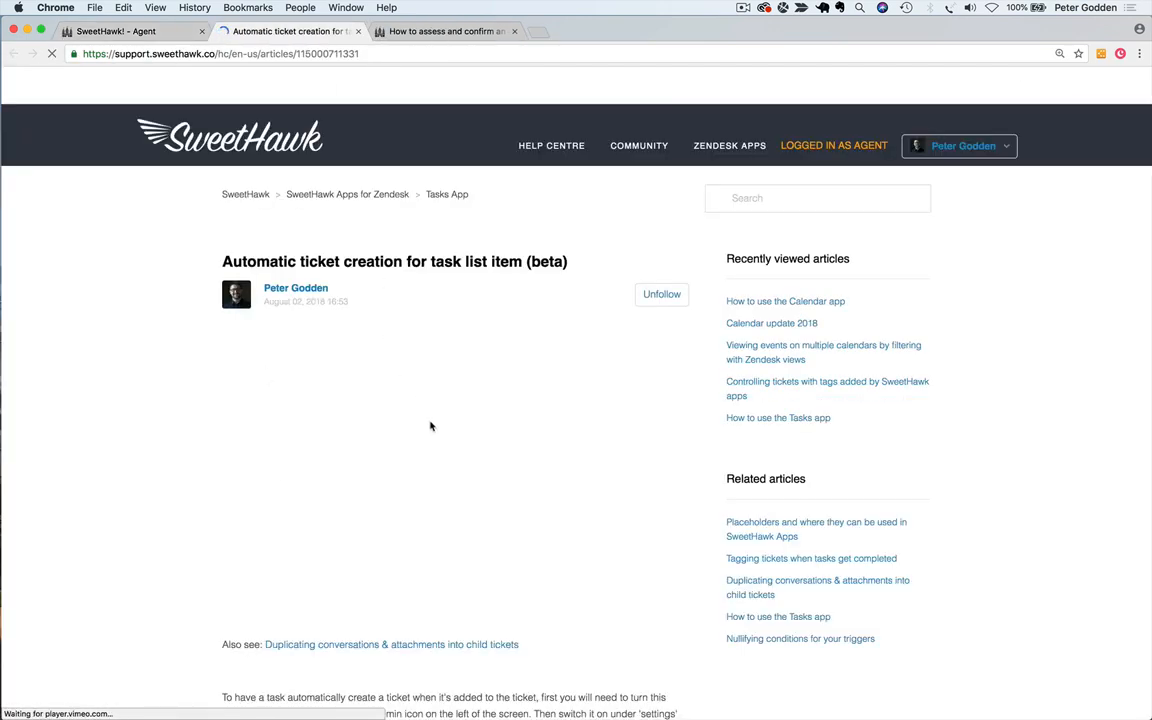
{"action": "scroll", "coordinate": [440, 450], "scroll_direction": "down", "scroll_amount": 5}
{"action": "scroll", "coordinate": [445, 474], "scroll_direction": "down", "scroll_amount": 5}
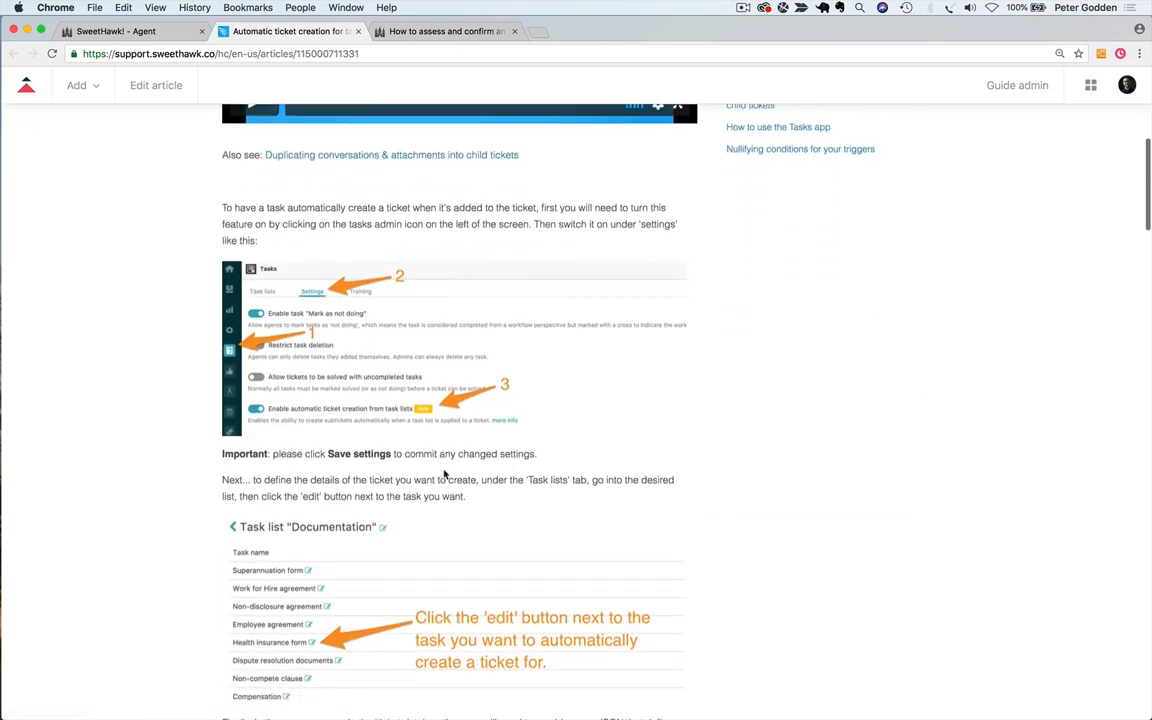
{"action": "scroll", "coordinate": [443, 470], "scroll_direction": "up", "scroll_amount": 5}
{"action": "scroll", "coordinate": [445, 475], "scroll_direction": "up", "scroll_amount": 5}
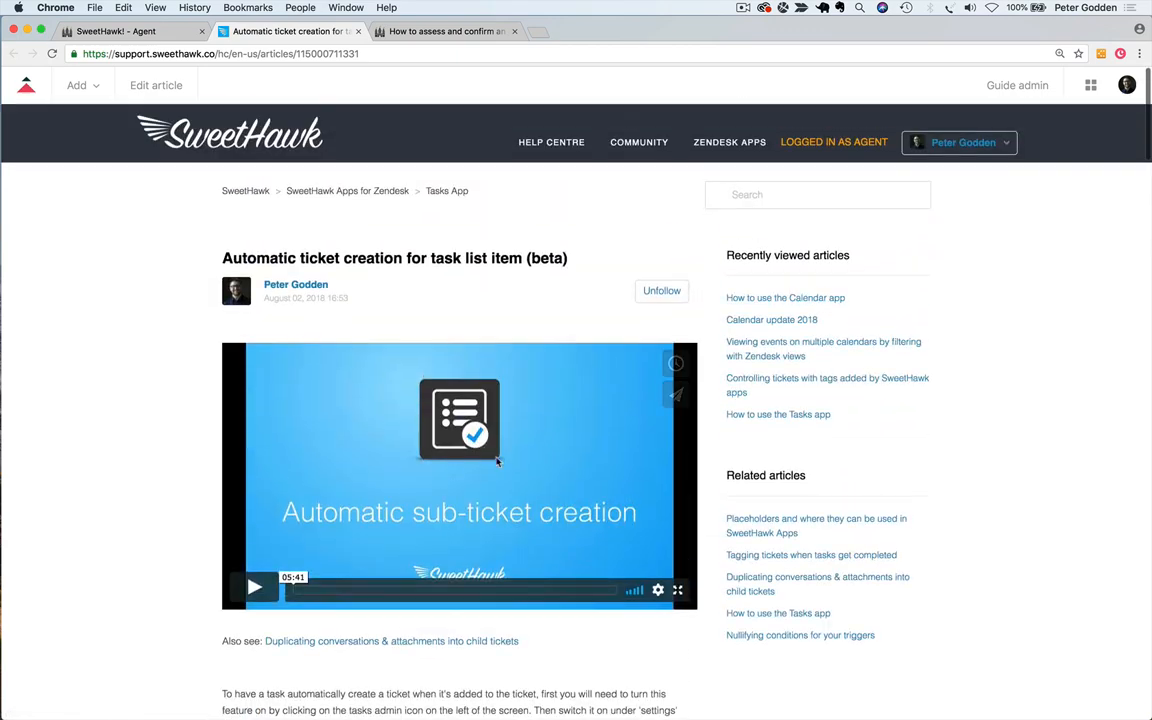
{"action": "scroll", "coordinate": [450, 483], "scroll_direction": "down", "scroll_amount": 8}
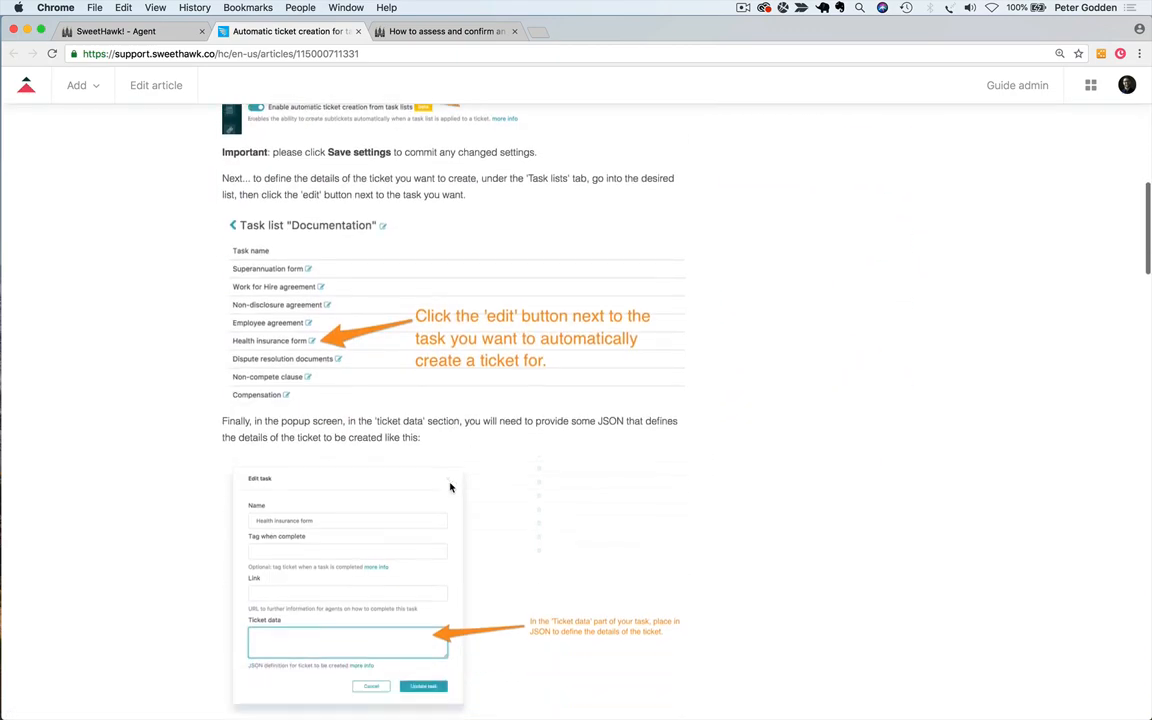
{"action": "scroll", "coordinate": [450, 485], "scroll_direction": "down", "scroll_amount": 8}
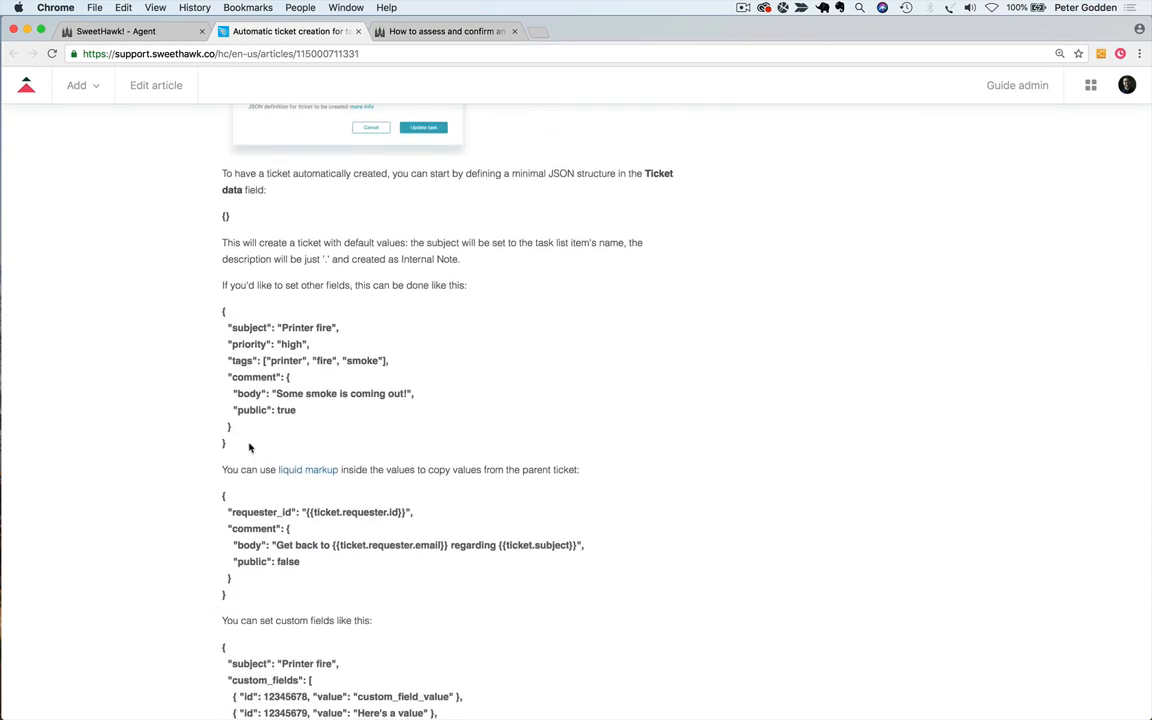
{"action": "left_click_drag", "start_coordinate": [249, 452], "coordinate": [223, 312]}
{"action": "key", "text": "super+c"}
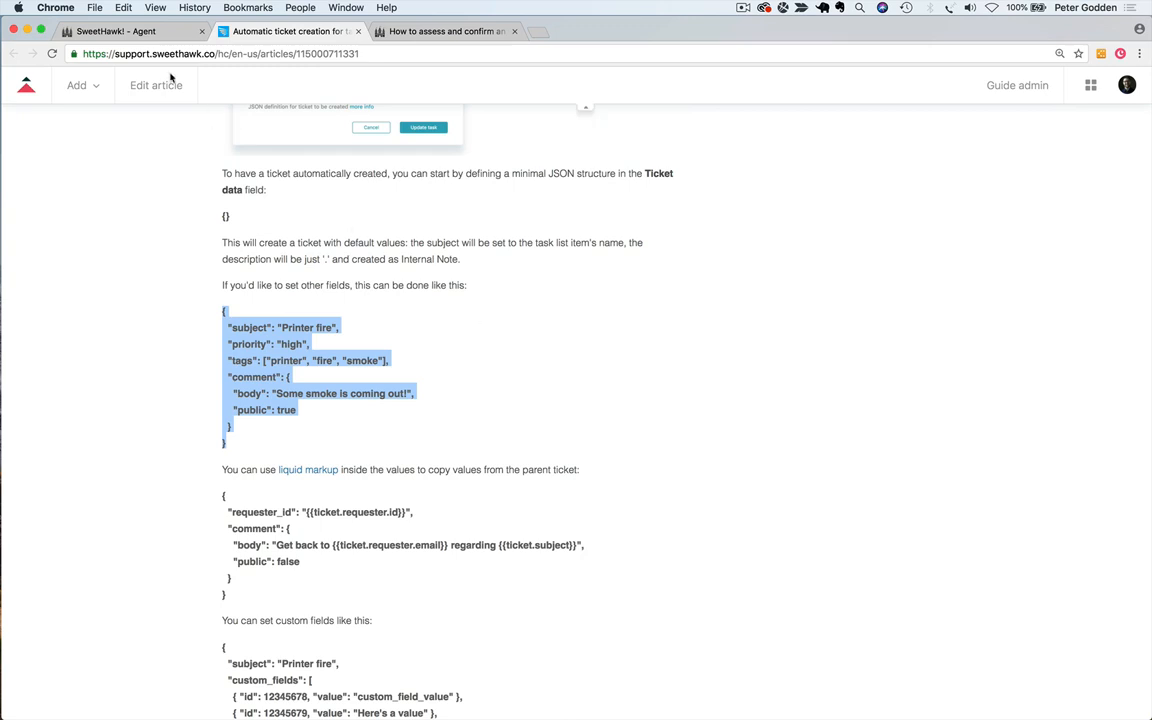
Replace the Create solution task's ticket data with the copied JSON and set its subject to "create solution"
{"action": "left_click", "coordinate": [134, 35]}
{"action": "key", "text": "super+a"}
{"action": "key", "text": "super+v"}
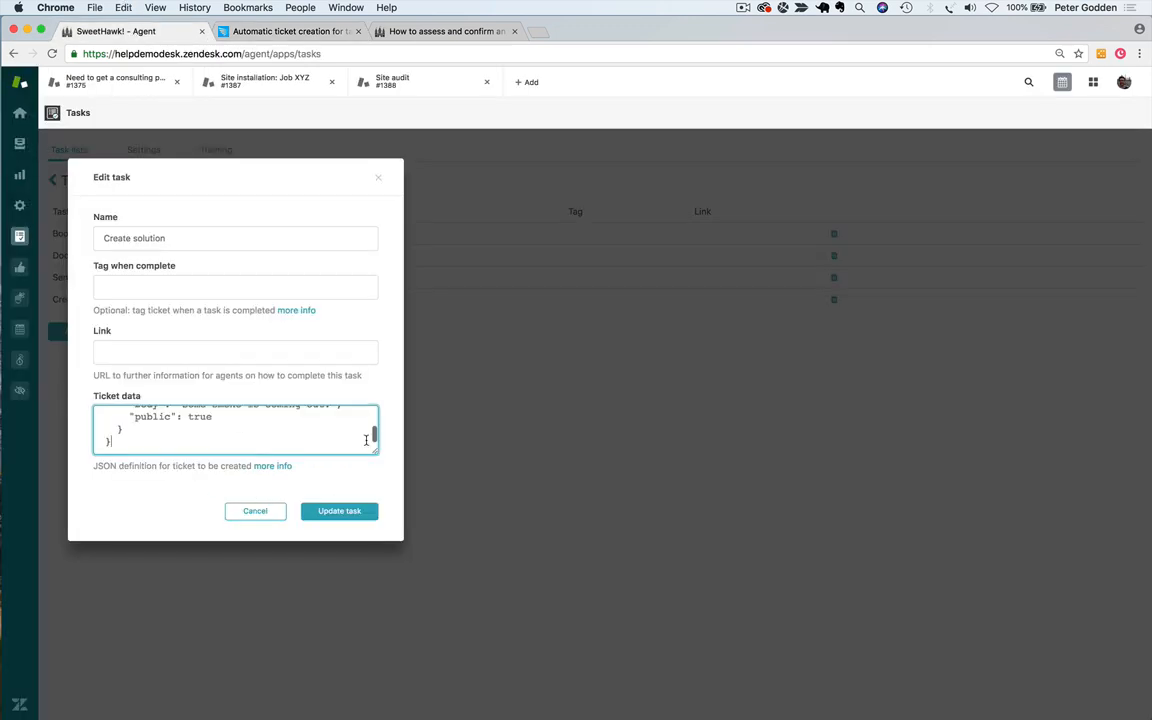
{"action": "scroll", "coordinate": [214, 425], "scroll_direction": "up", "scroll_amount": 5}
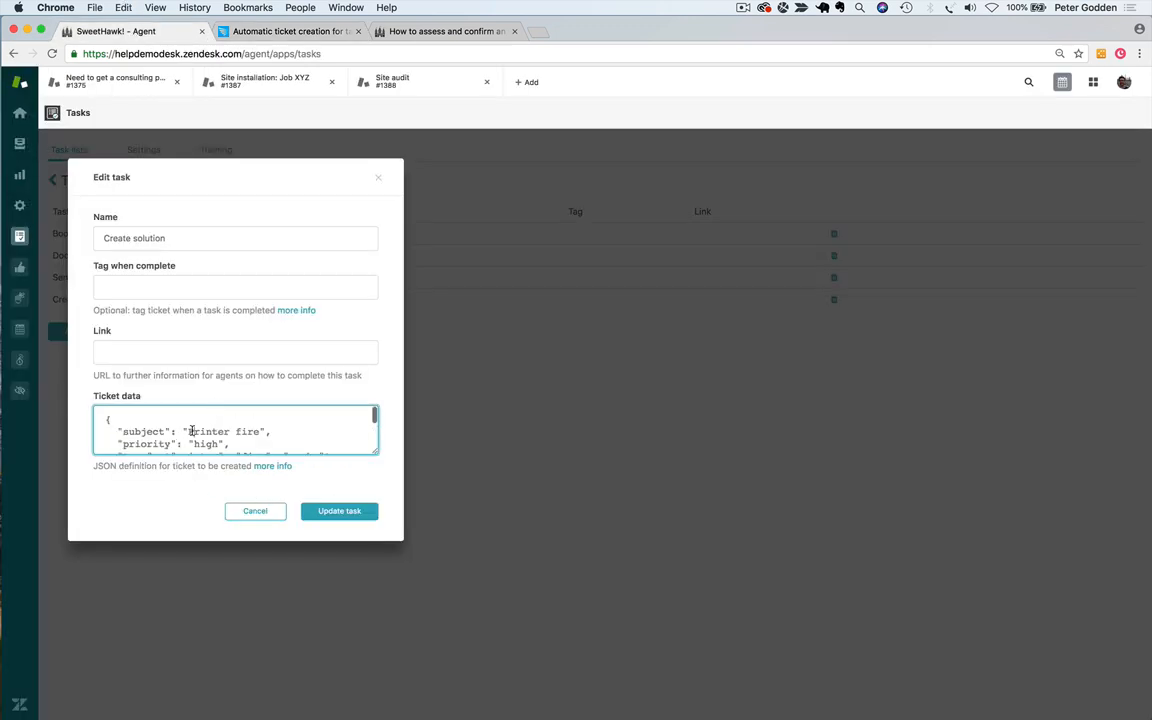
{"action": "left_click_drag", "start_coordinate": [189, 431], "coordinate": [261, 431]}
{"action": "type", "text": "create solutions"}
Remove the tags line from the task's ticket data JSON
{"action": "scroll", "coordinate": [220, 430], "scroll_direction": "down", "scroll_amount": 2}
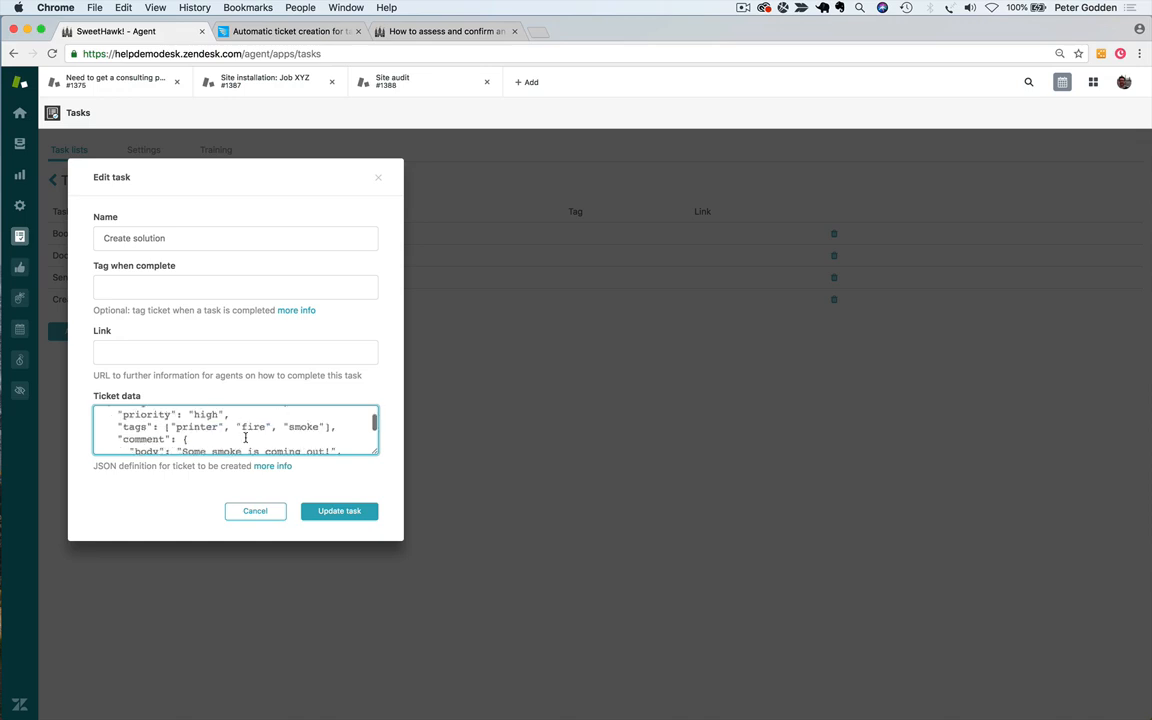
{"action": "left_click_drag", "start_coordinate": [337, 428], "coordinate": [105, 423]}
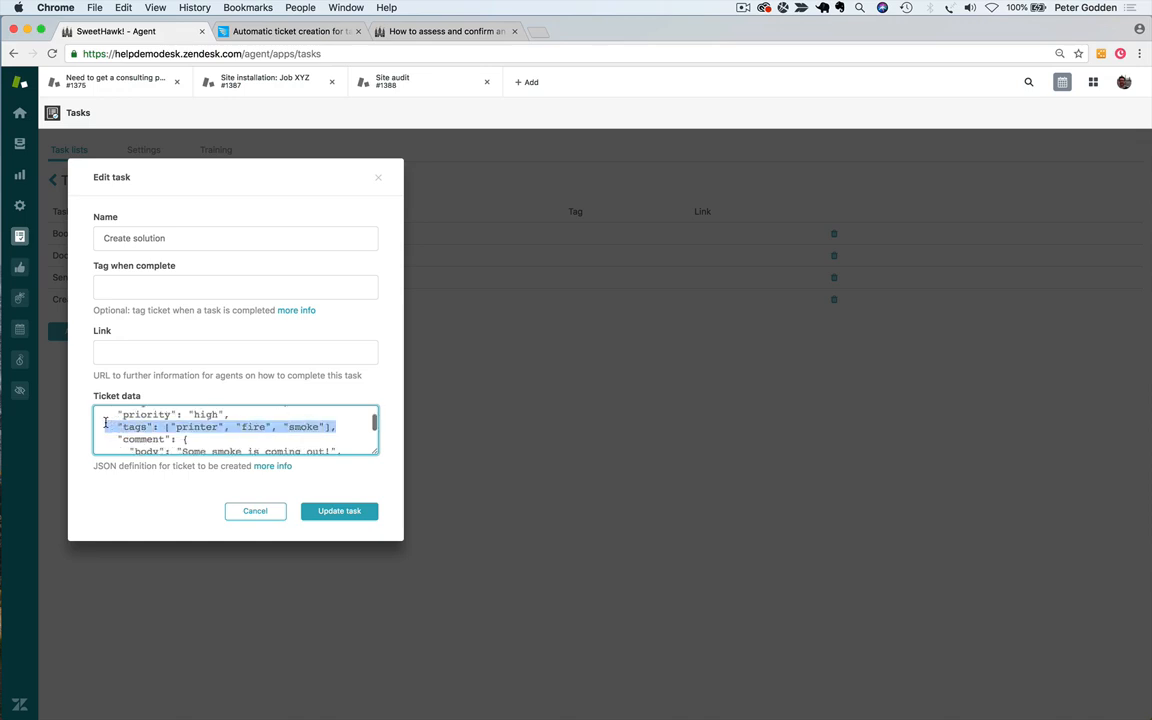
{"action": "key", "text": "BackSpace"}
{"action": "key", "text": "BackSpace"}
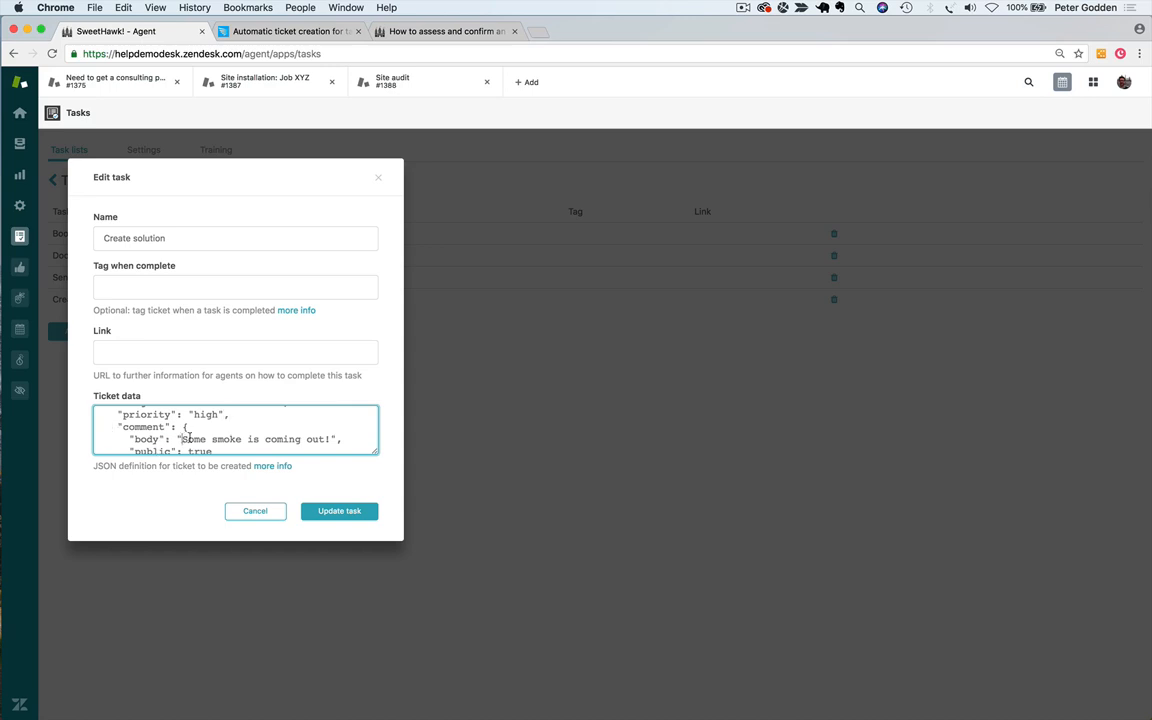
Set the comment body in the ticket data to "Please create solution for this customer" and update the task
{"action": "left_click_drag", "start_coordinate": [183, 438], "coordinate": [332, 426]}
{"action": "type", "text": "C"}
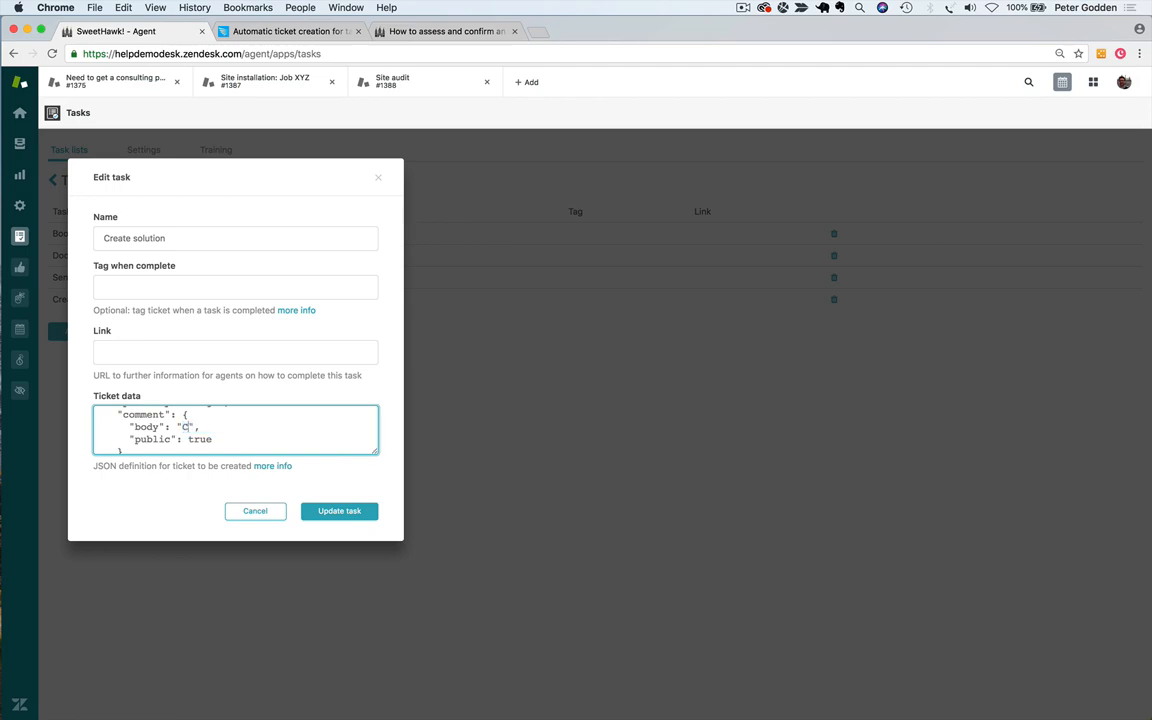
{"action": "type", "text": "re"}
{"action": "key", "text": "BackSpace"}
{"action": "key", "text": "BackSpace"}
{"action": "key", "text": "BackSpace"}
{"action": "type", "text": "Please create soliut"}
{"action": "key", "text": "BackSpace"}
{"action": "key", "text": "BackSpace"}
{"action": "key", "text": "BackSpace"}
{"action": "type", "text": "ution for this custo"}
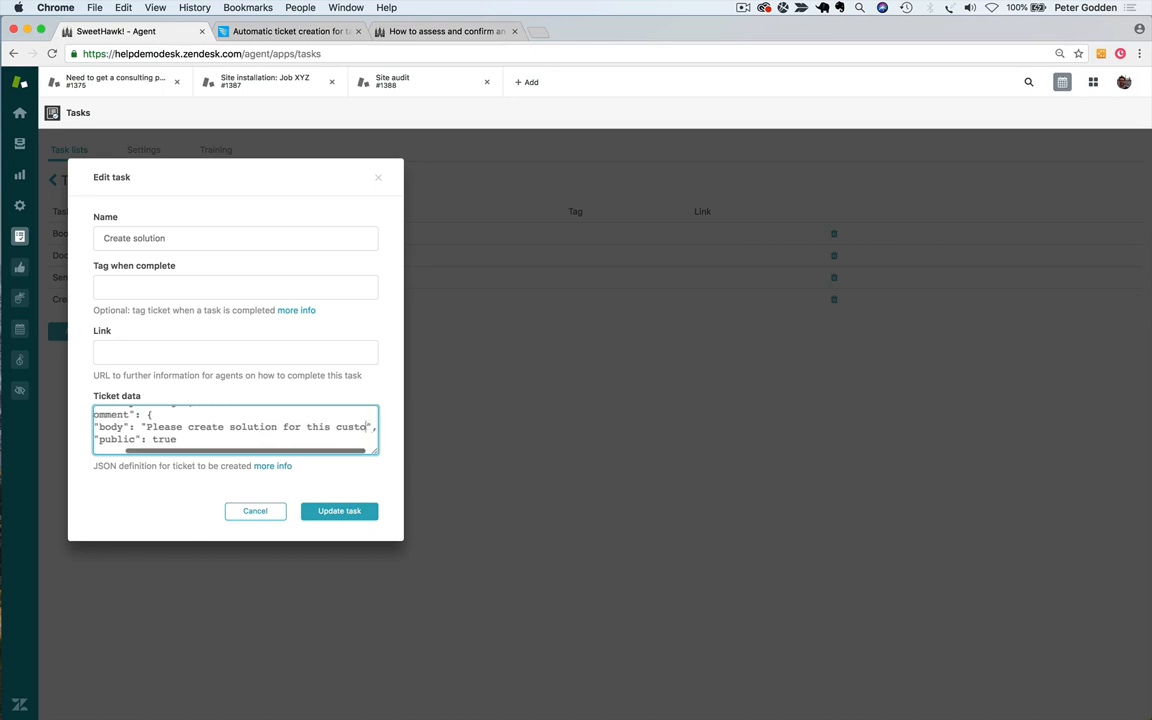
{"action": "type", "text": "mer"}
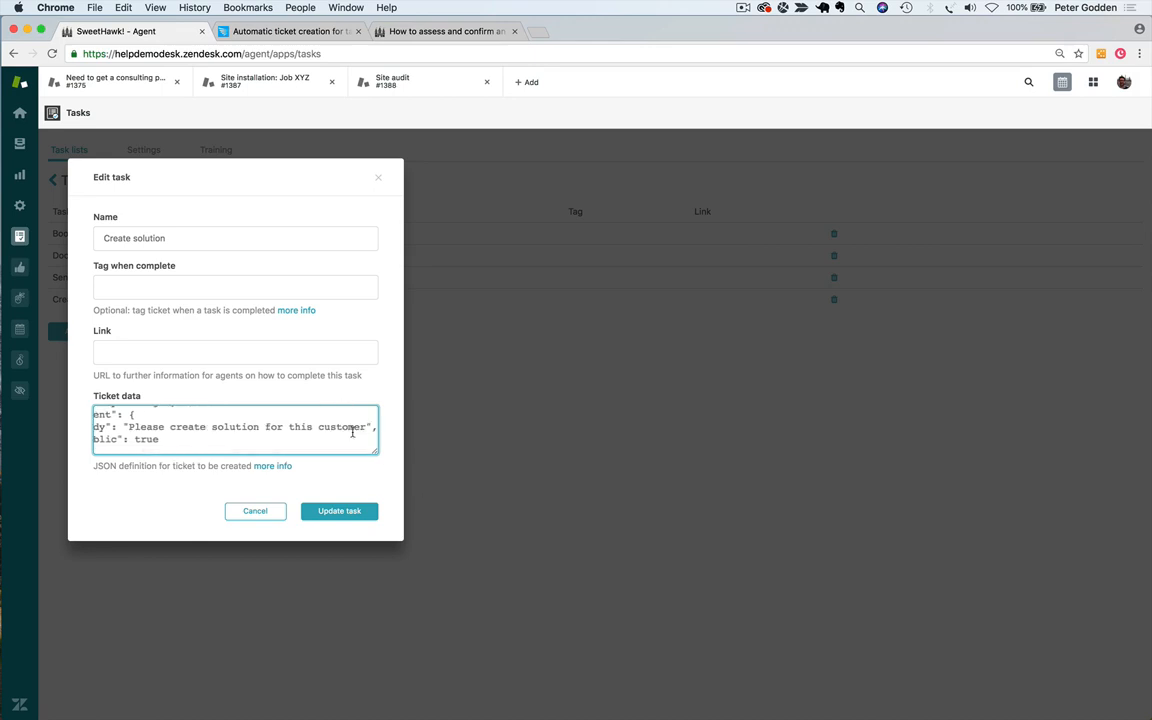
{"action": "left_click", "coordinate": [331, 513]}
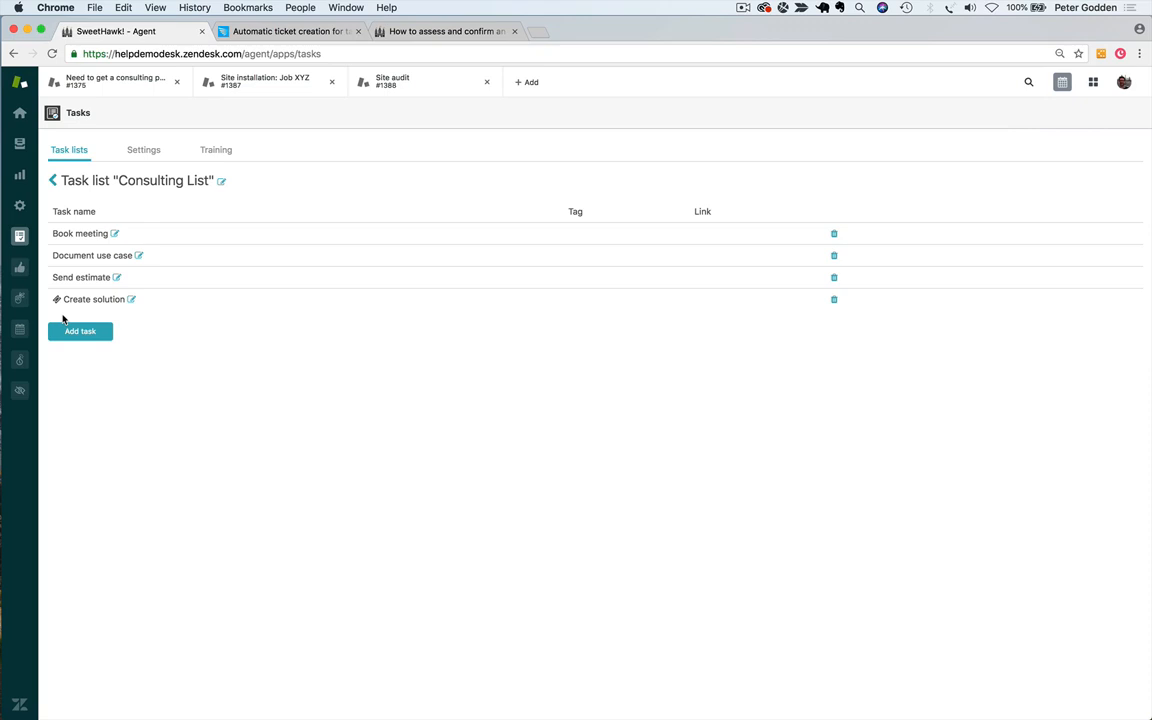
Add the Consulting List task list manually to the "Site installation: Job XYZ" ticket
{"action": "mouse_move", "coordinate": [287, 86]}
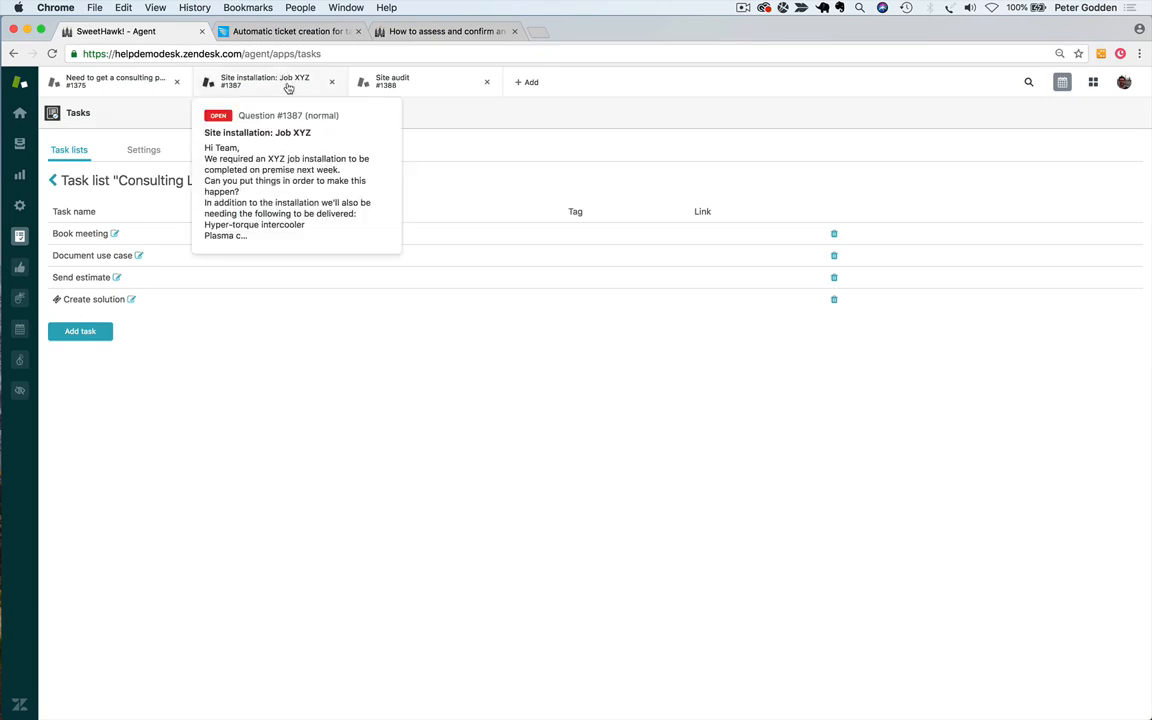
{"action": "left_click", "coordinate": [287, 86]}
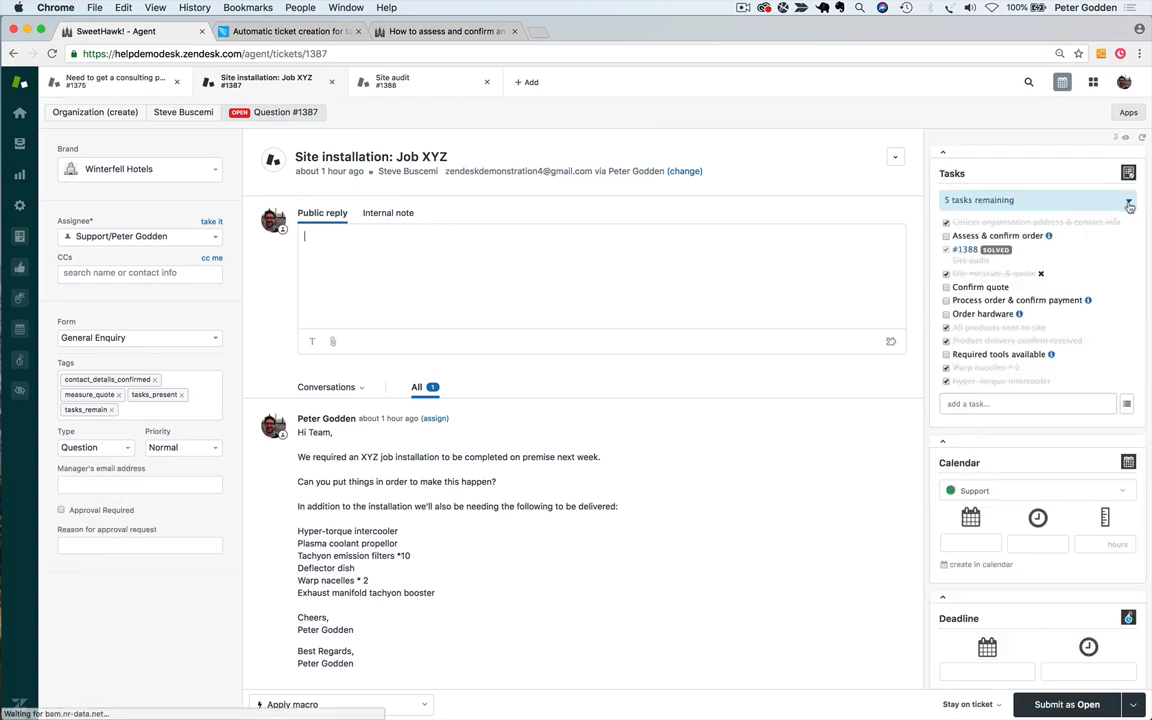
{"action": "left_click", "coordinate": [1126, 403]}
{"action": "left_click", "coordinate": [1060, 403]}
{"action": "left_click", "coordinate": [1077, 556]}
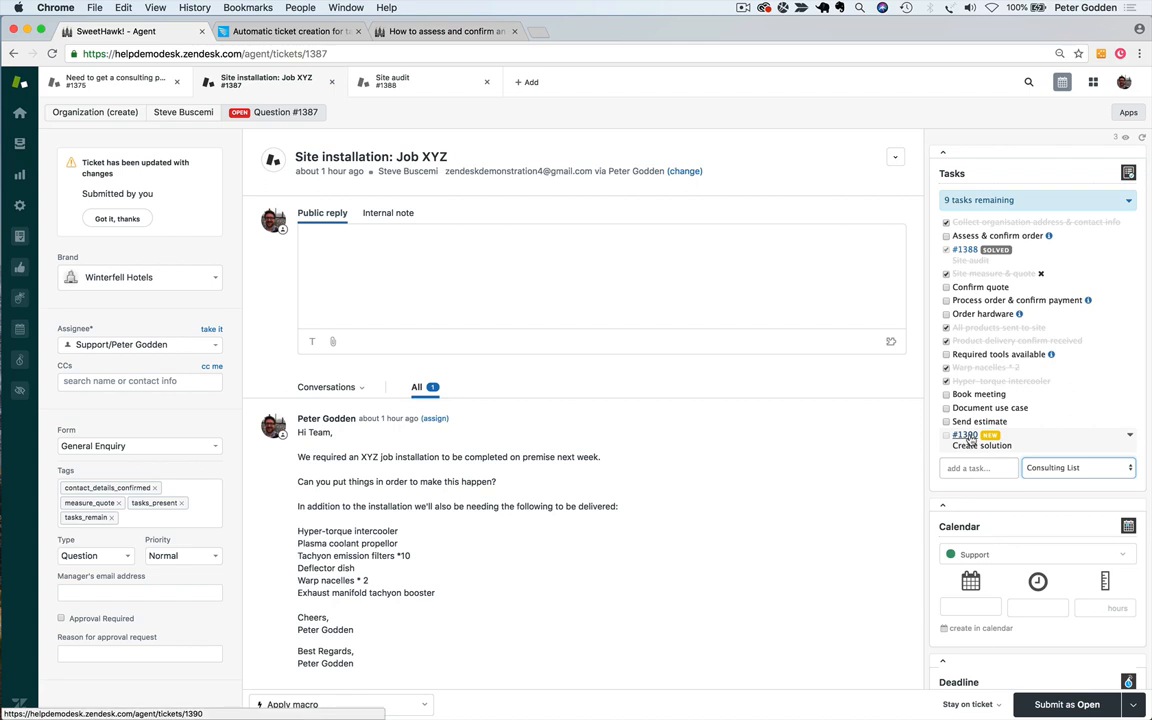
Open the new Create solution subticket from the ticket's tasks to examine its subject, priority and comment
{"action": "left_click", "coordinate": [966, 436]}
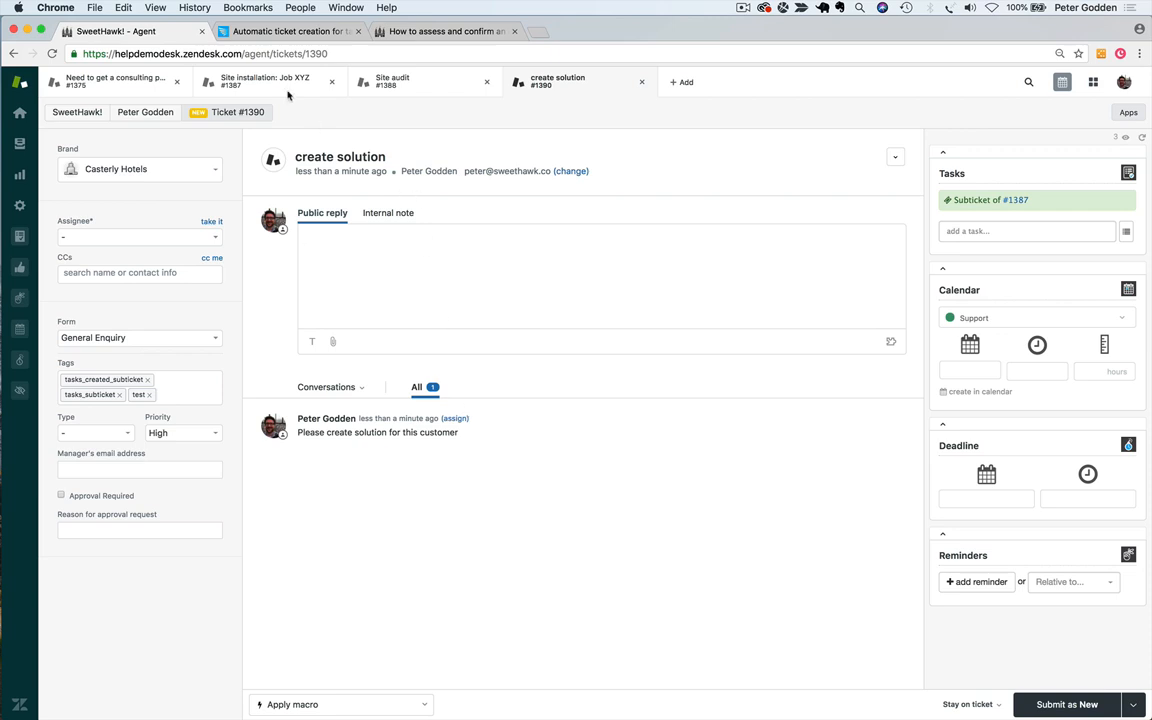
{"action": "mouse_move", "coordinate": [284, 86]}
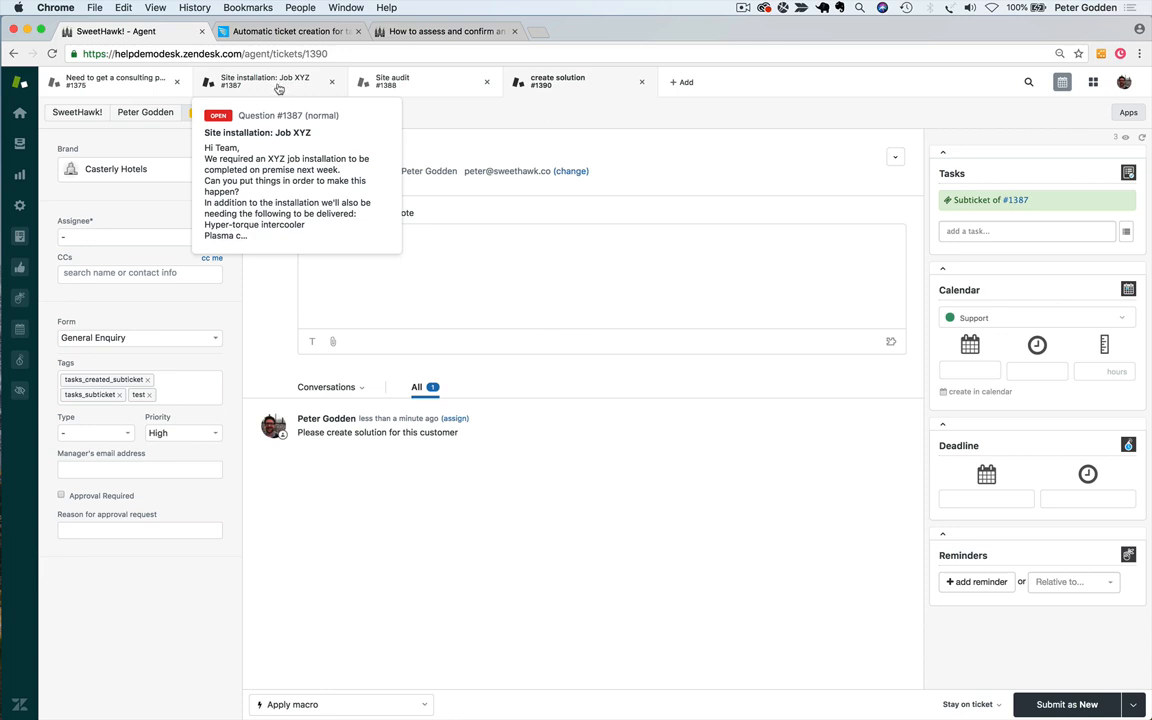
Apply the DEMO Tasks macro "Remaining Tasks" to the "Site installation: Job XYZ" ticket and review the task progress in the reply
{"action": "left_click", "coordinate": [279, 88]}
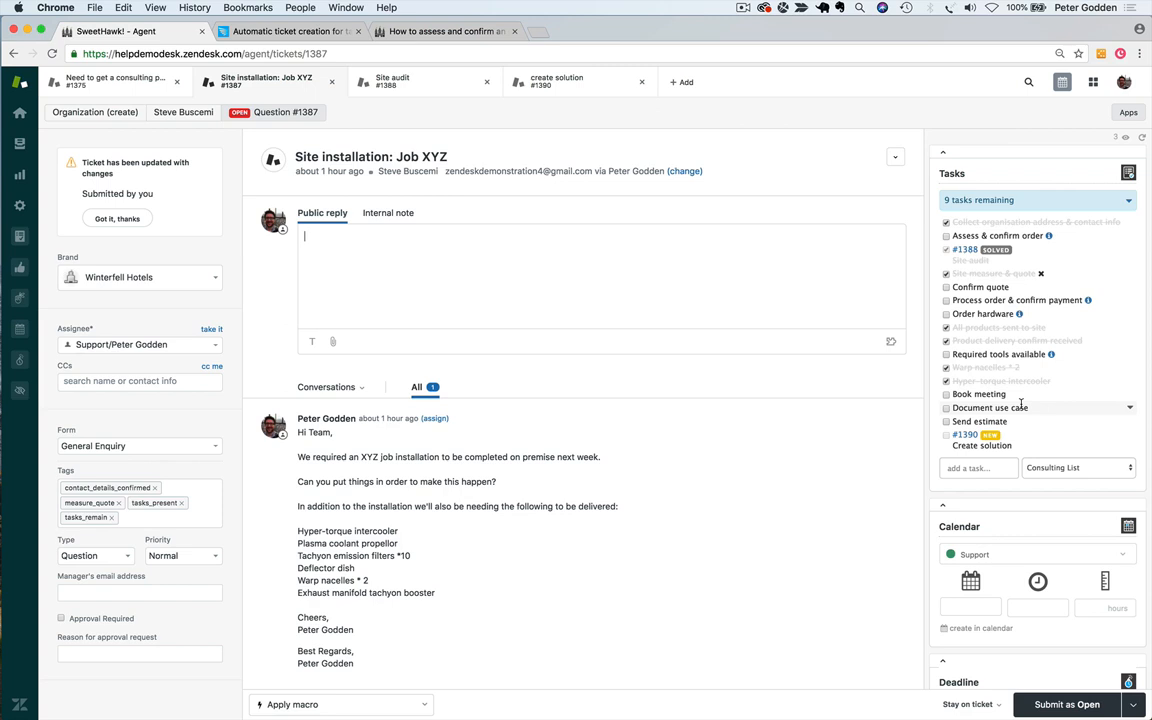
{"action": "left_click", "coordinate": [365, 704]}
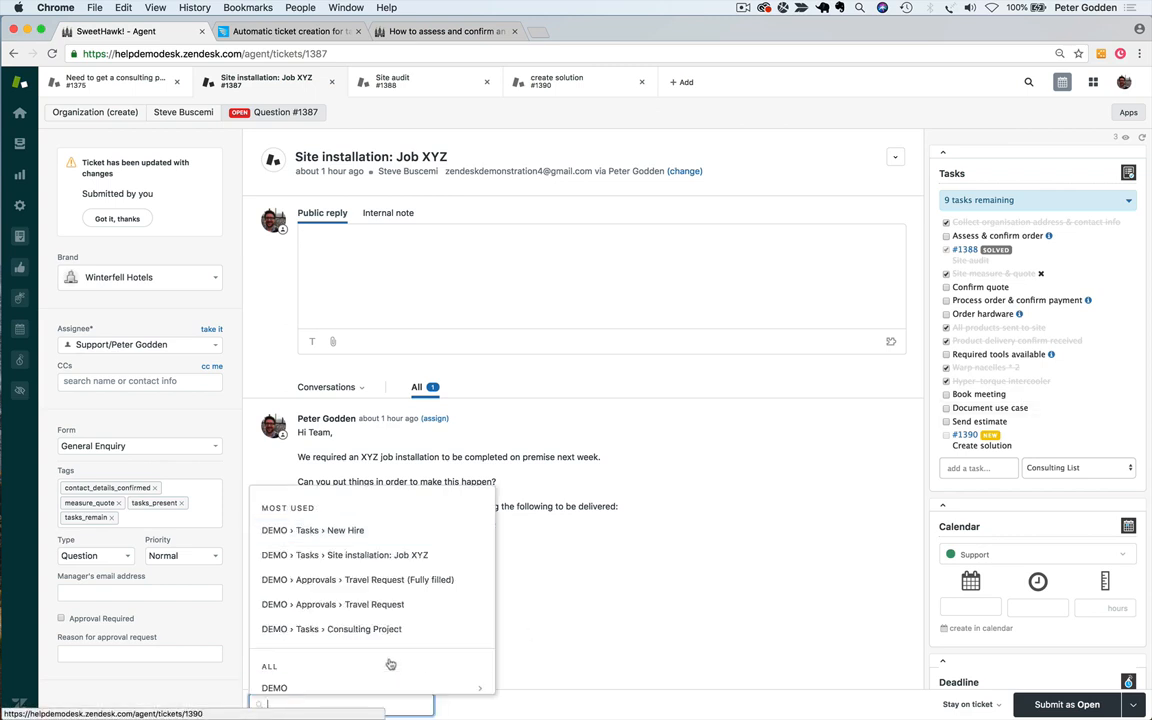
{"action": "scroll", "coordinate": [378, 668], "scroll_direction": "down", "scroll_amount": 2}
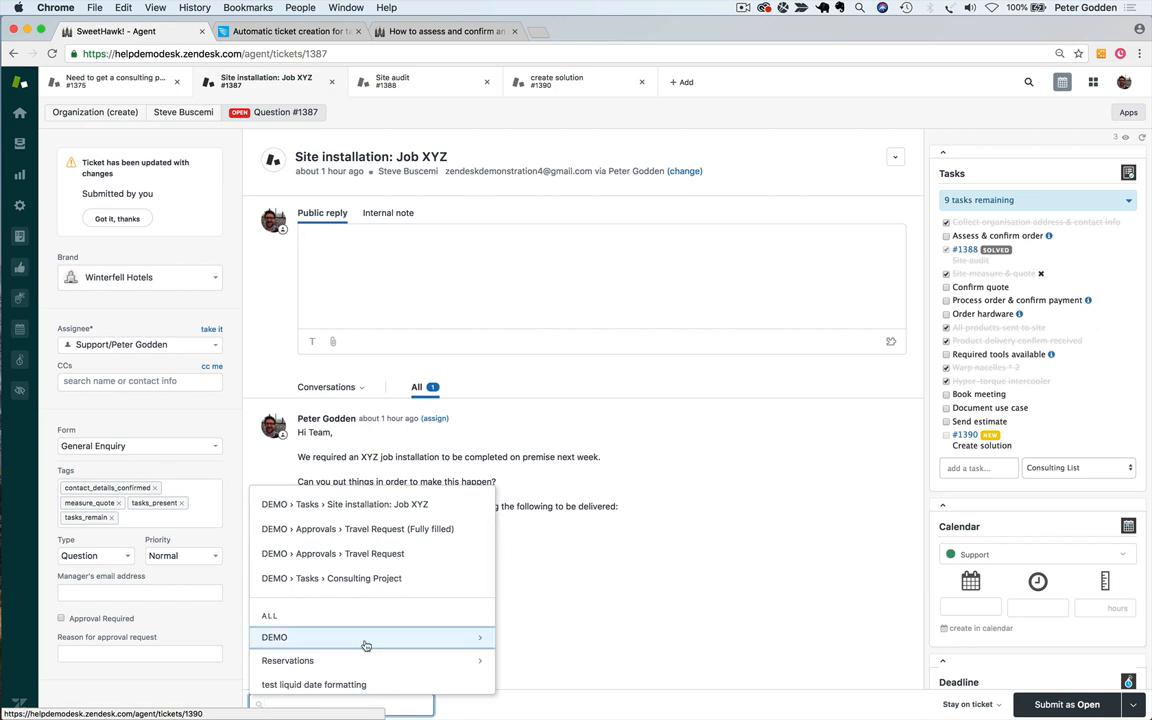
{"action": "left_click", "coordinate": [365, 643]}
{"action": "left_click", "coordinate": [390, 575]}
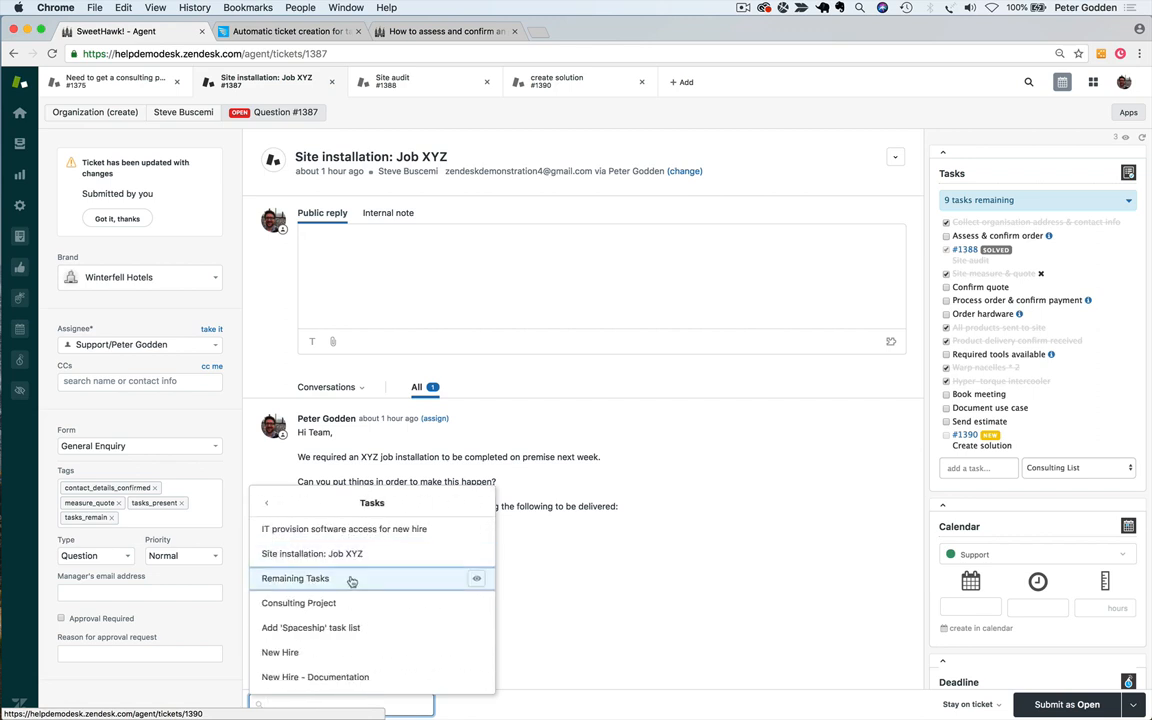
{"action": "left_click", "coordinate": [352, 580]}
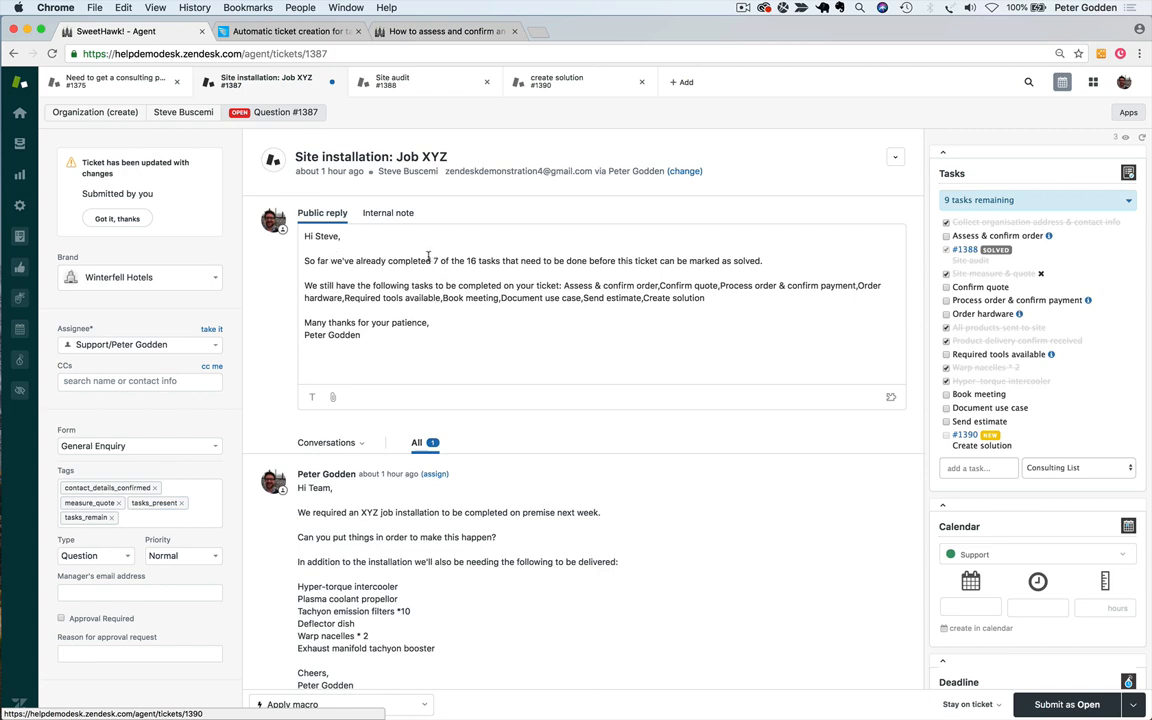
{"action": "double_click", "coordinate": [435, 261]}
{"action": "left_click_drag", "start_coordinate": [565, 285], "coordinate": [725, 301]}
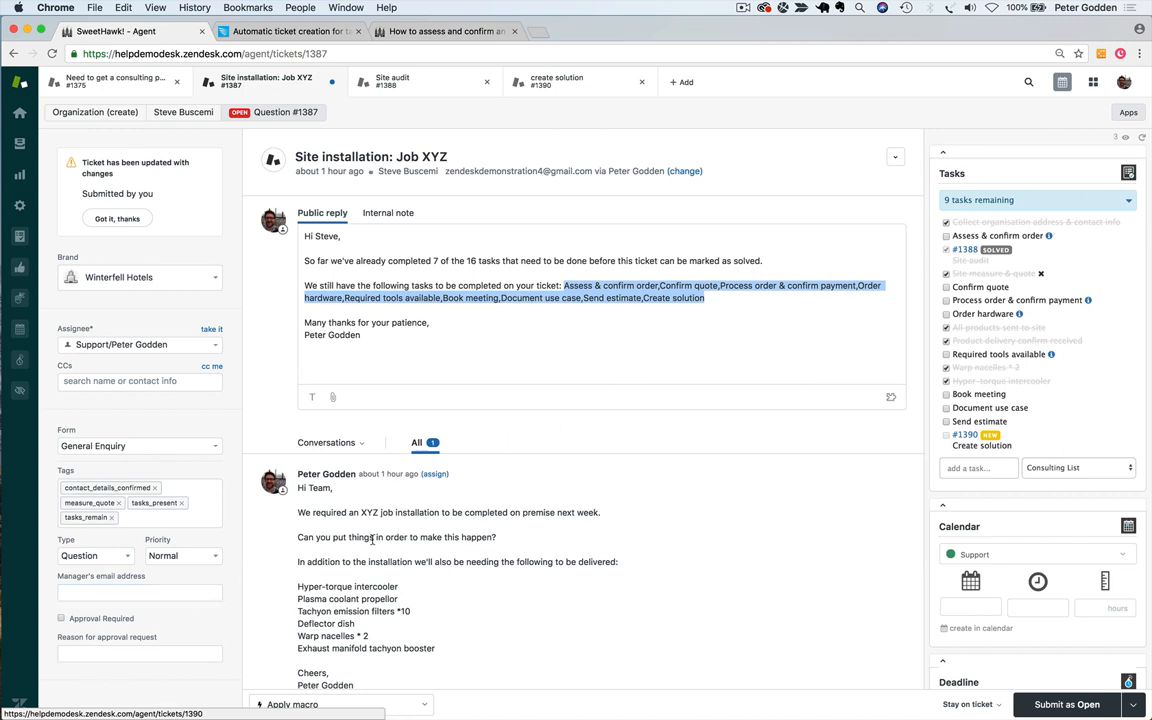
Show the ticket's events to examine the logged changes to the number of tasks and remaining tasks
{"action": "left_click", "coordinate": [360, 444]}
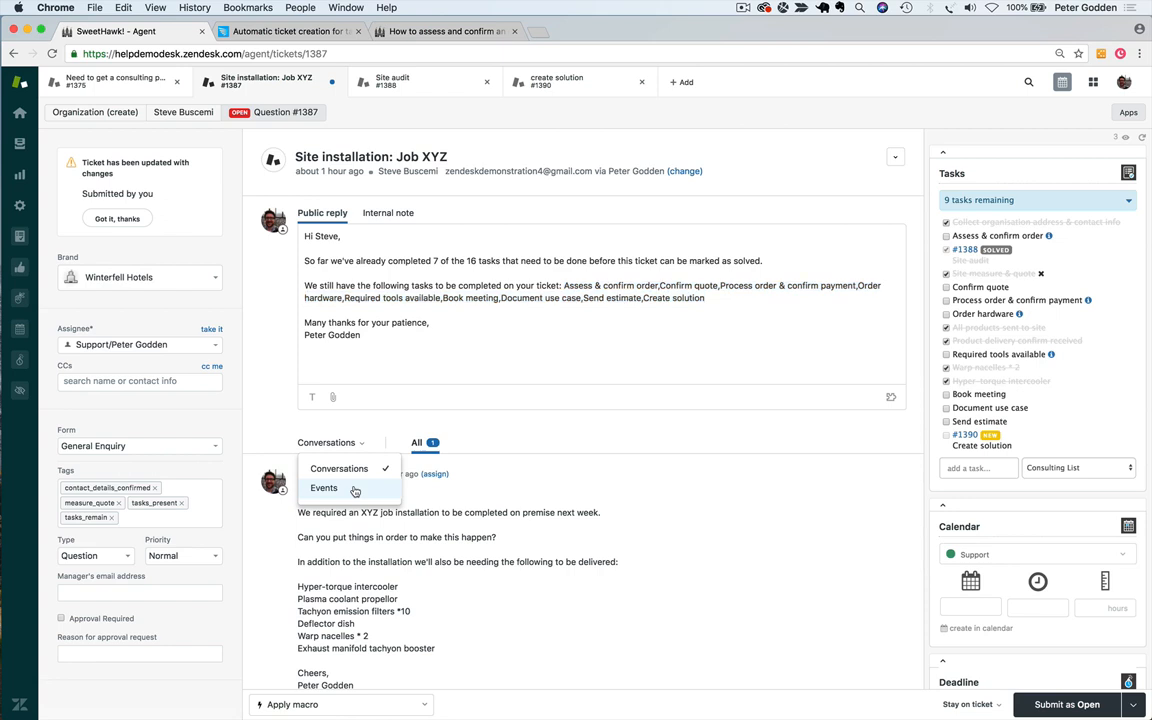
{"action": "left_click", "coordinate": [354, 489]}
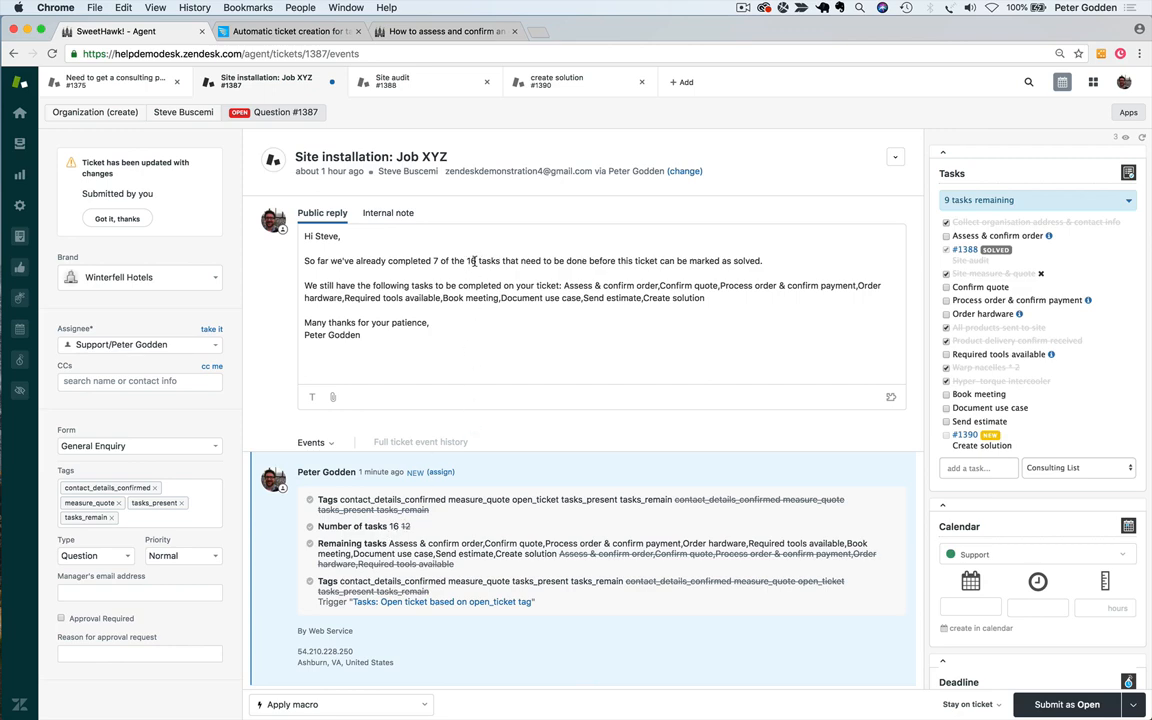
{"action": "scroll", "coordinate": [405, 545], "scroll_direction": "down", "scroll_amount": 5}
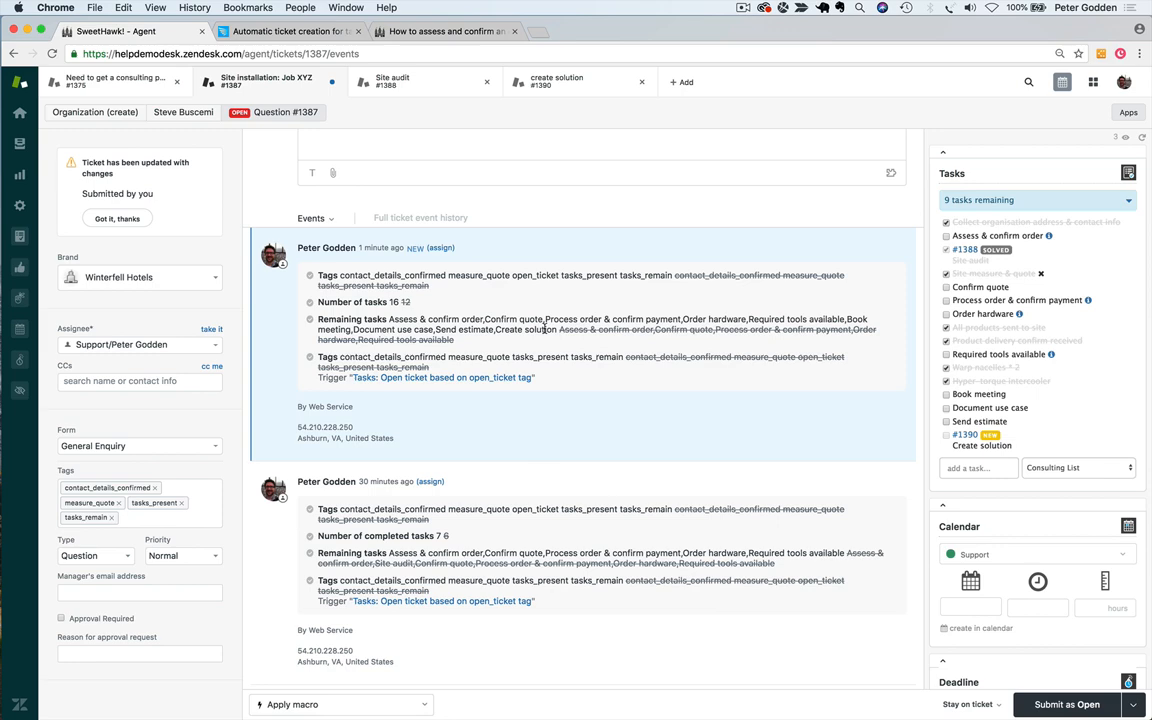
{"action": "scroll", "coordinate": [544, 329], "scroll_direction": "up", "scroll_amount": 5}
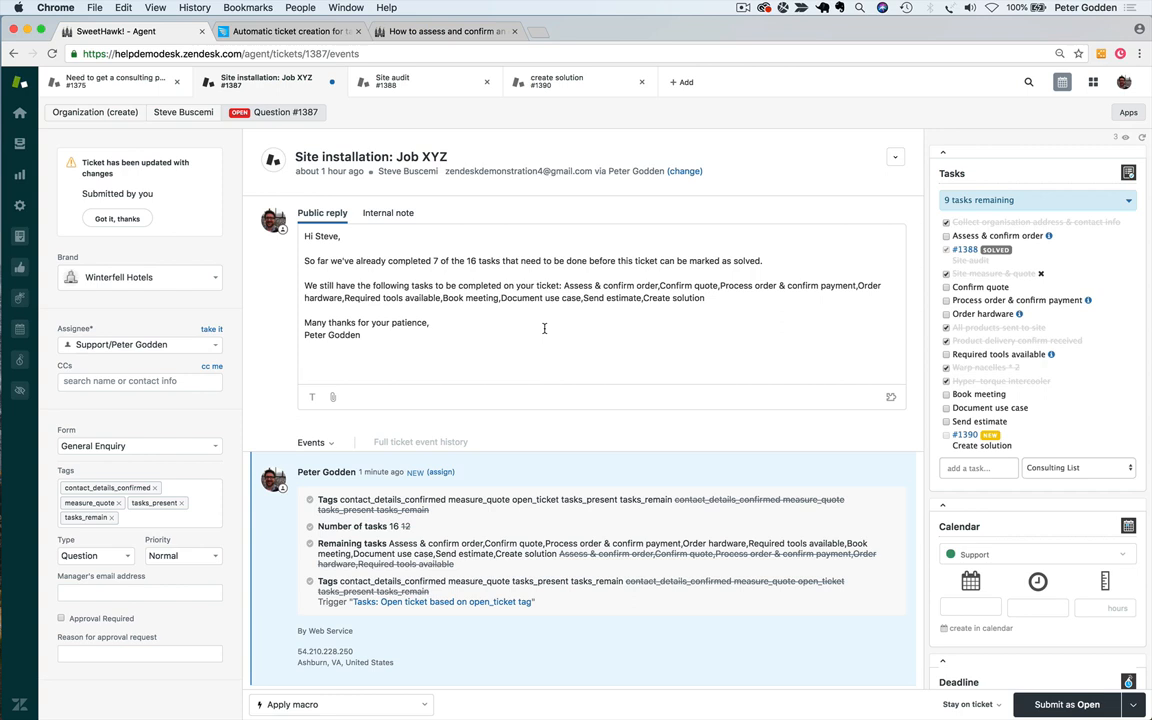
Open the Tasks app's settings to examine the ticket field placeholders, including the one for tasks_completed_count
{"action": "left_click", "coordinate": [20, 236]}
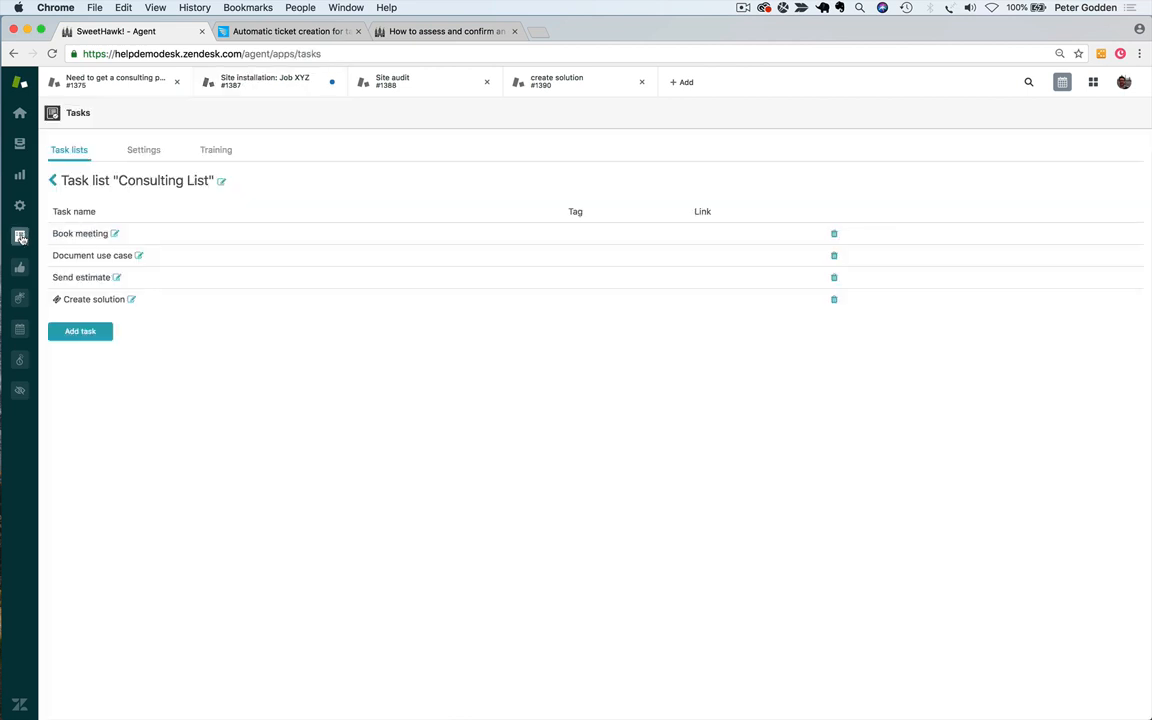
{"action": "left_click", "coordinate": [143, 150]}
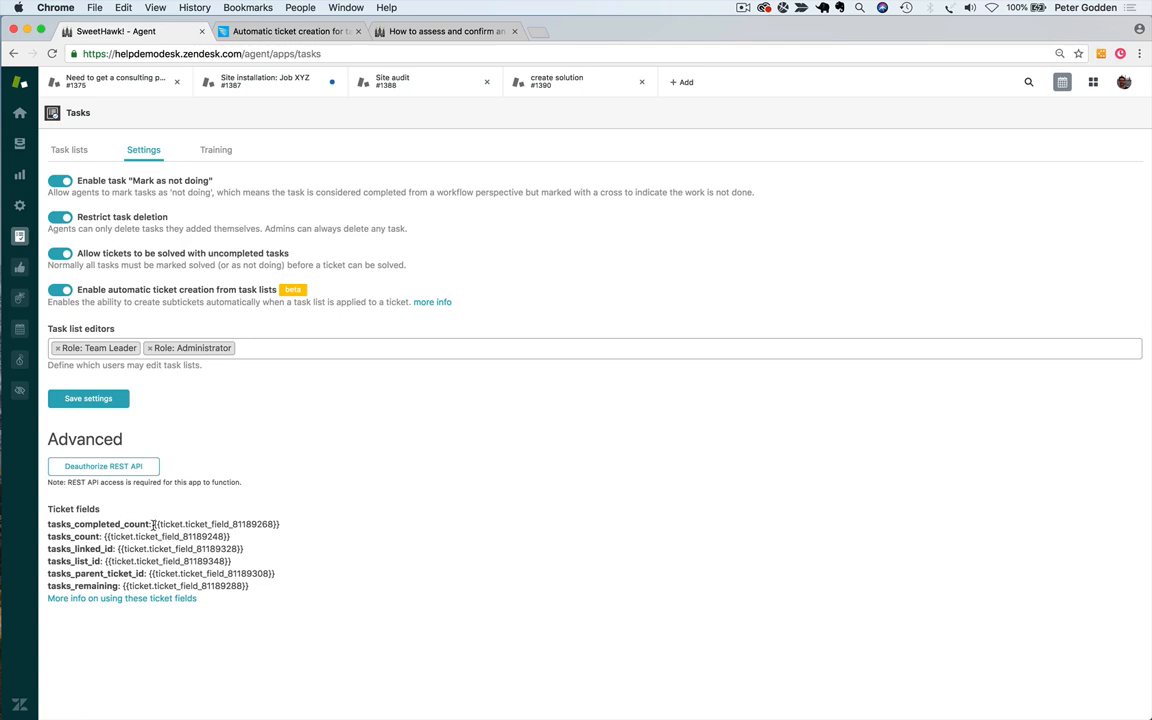
{"action": "left_click_drag", "start_coordinate": [153, 524], "coordinate": [229, 525]}
{"action": "left_click", "coordinate": [229, 526]}
Open the "Tasks: Tickets with remaining tasks" view to examine the remaining tasks on each ticket
{"action": "left_click", "coordinate": [20, 145]}
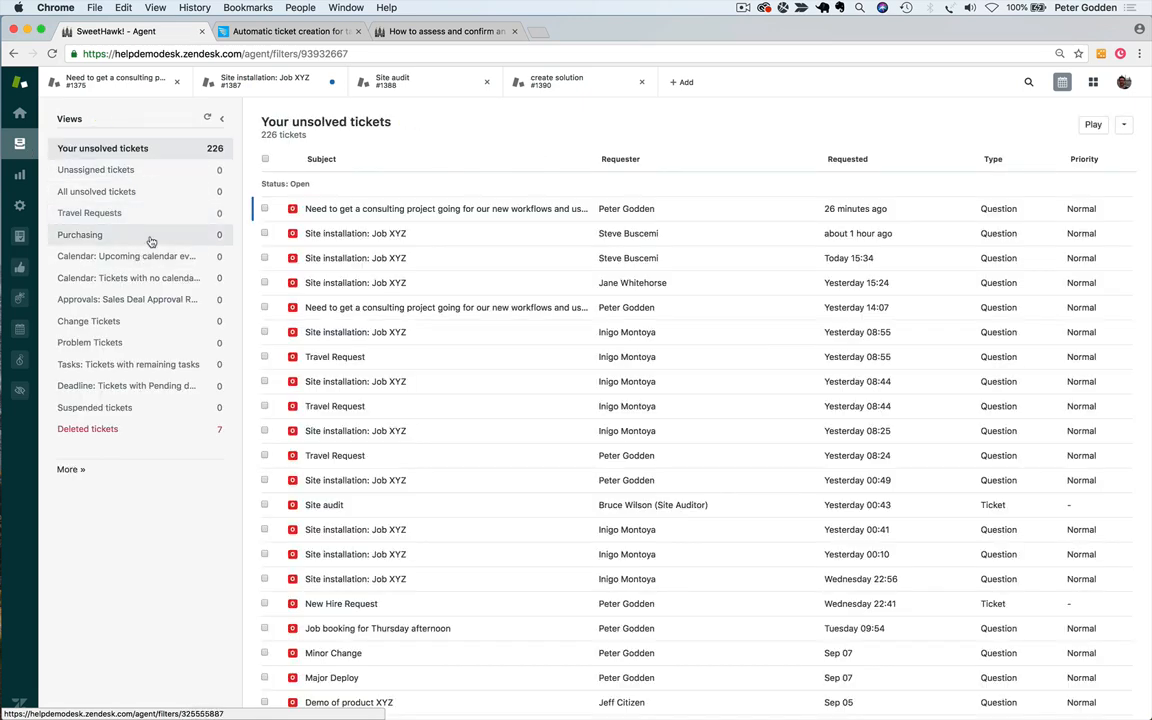
{"action": "left_click", "coordinate": [146, 369]}
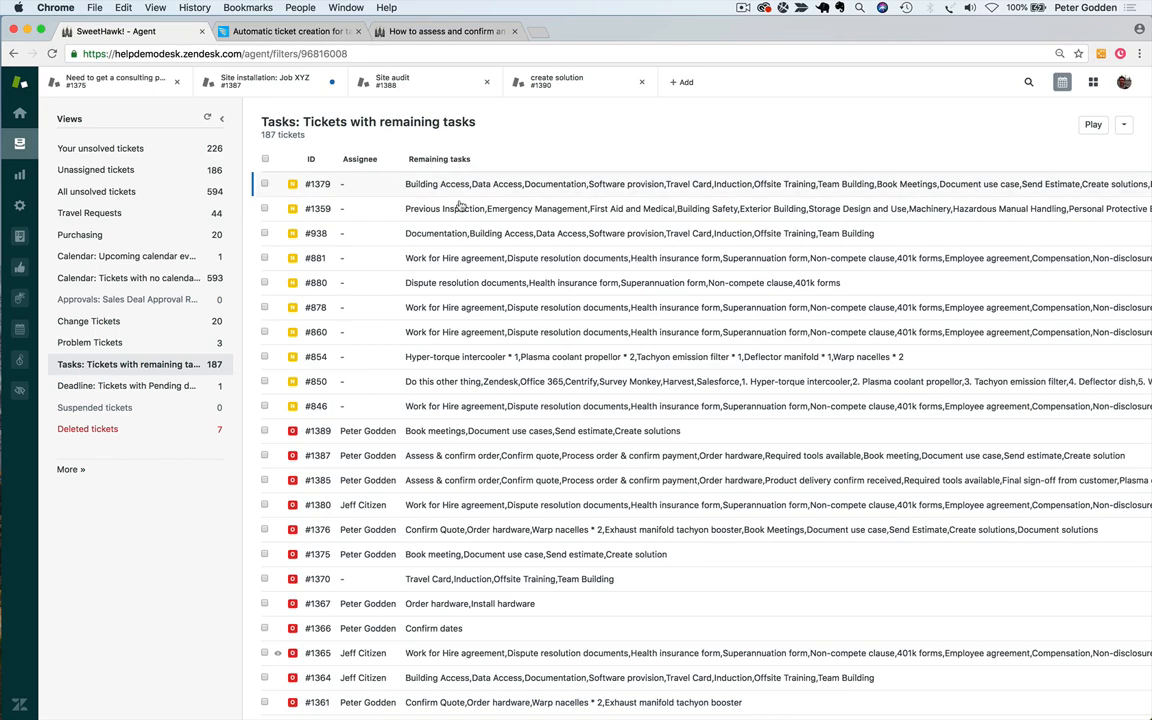
{"action": "scroll", "coordinate": [489, 475], "scroll_direction": "down", "scroll_amount": 3}
{"action": "scroll", "coordinate": [489, 476], "scroll_direction": "up", "scroll_amount": 3}
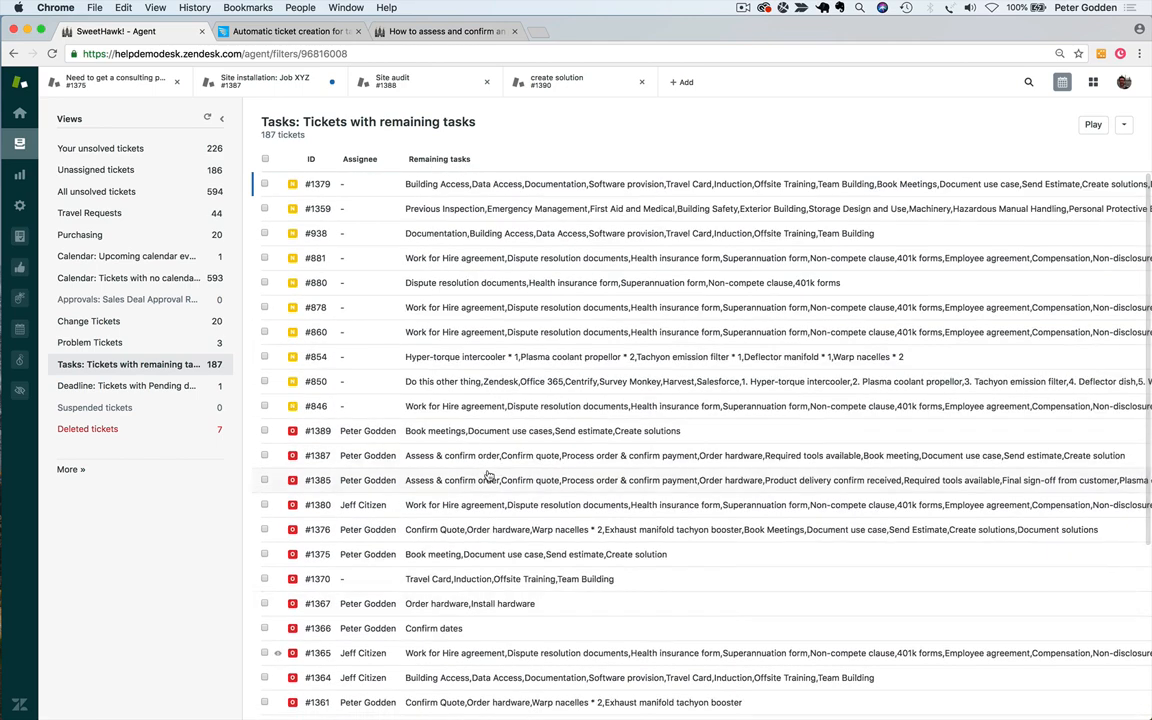